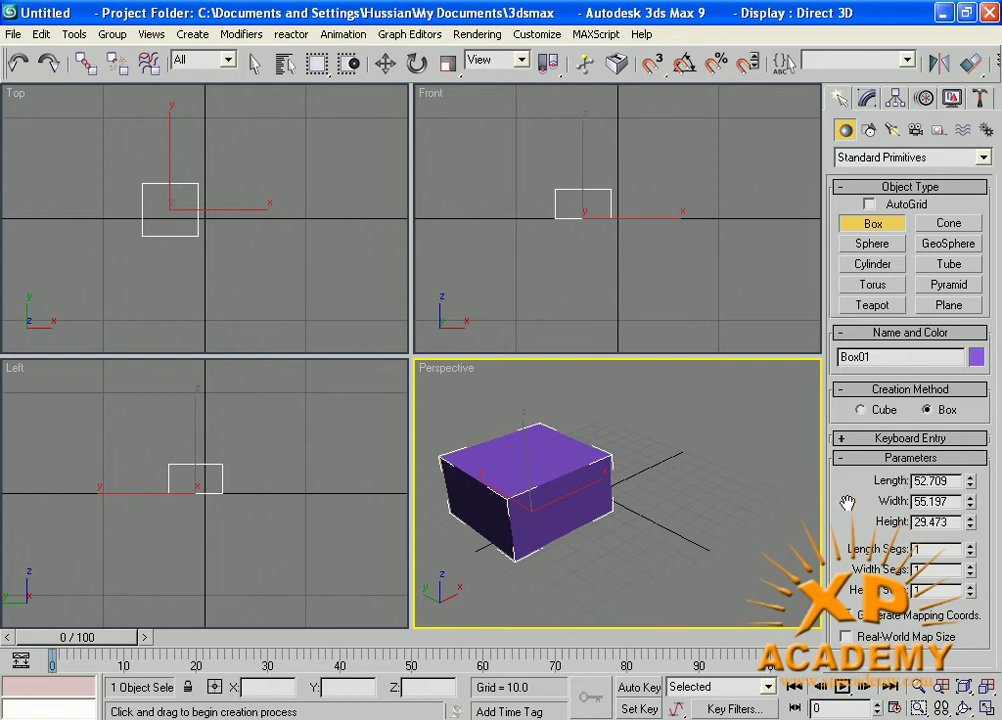
- End box creation and review the purple box's editable parameters
right_click(720, 459)
click(577, 471)
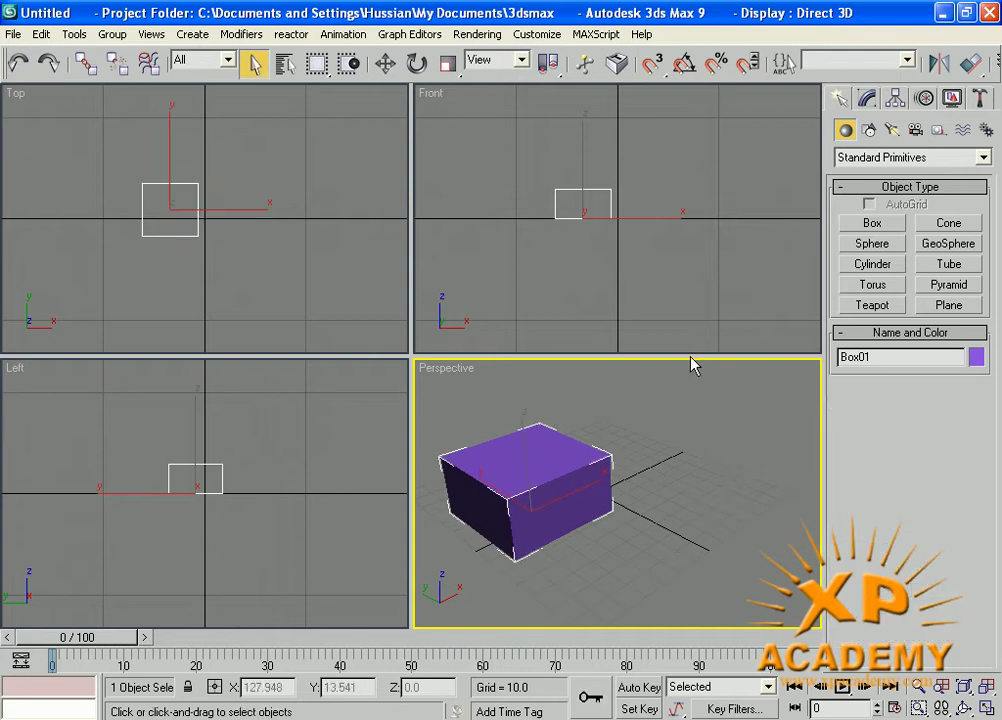
click(864, 104)
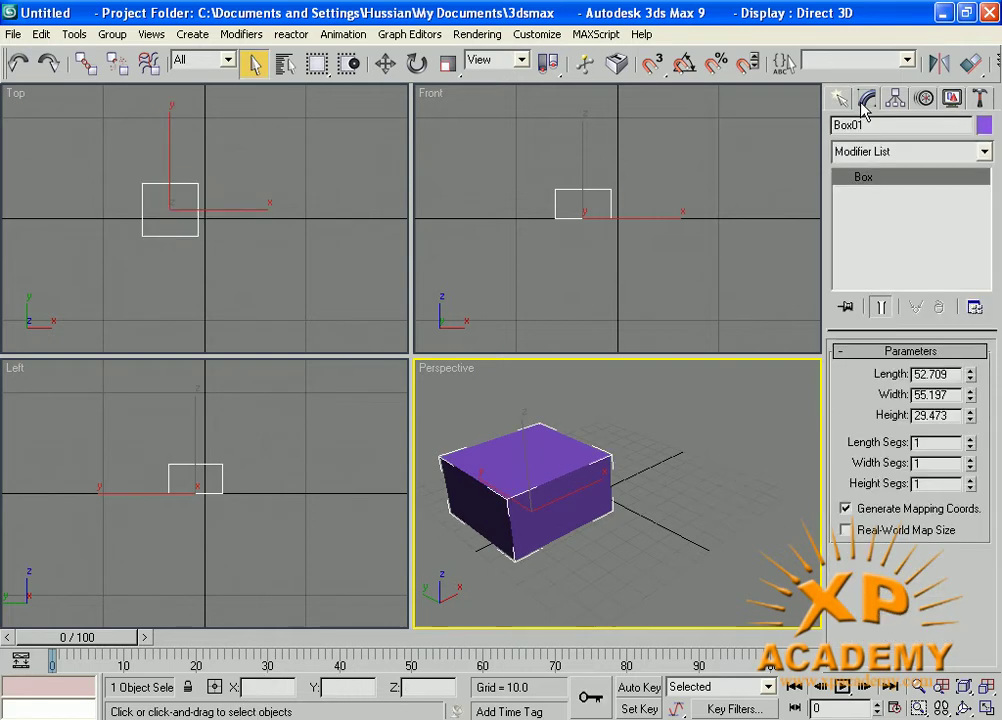
click(838, 99)
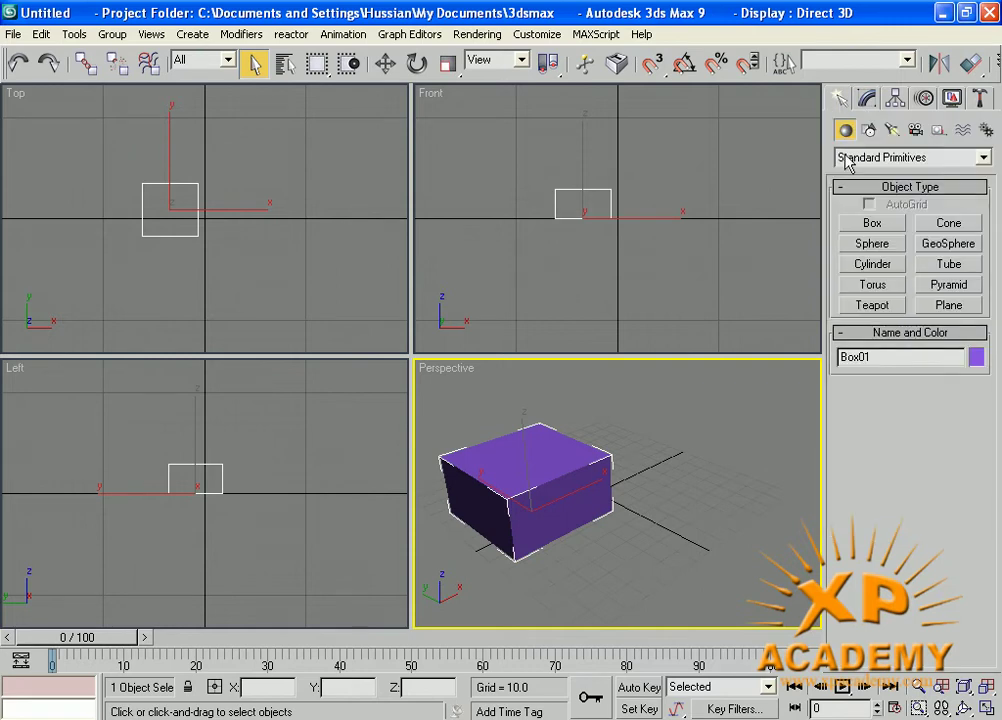
- Draw an Extended Primitives chamfer box beside the purple box, about 63.5 long, 98.4 wide and 29.5 high, with a fillet of about 6.9
click(984, 158)
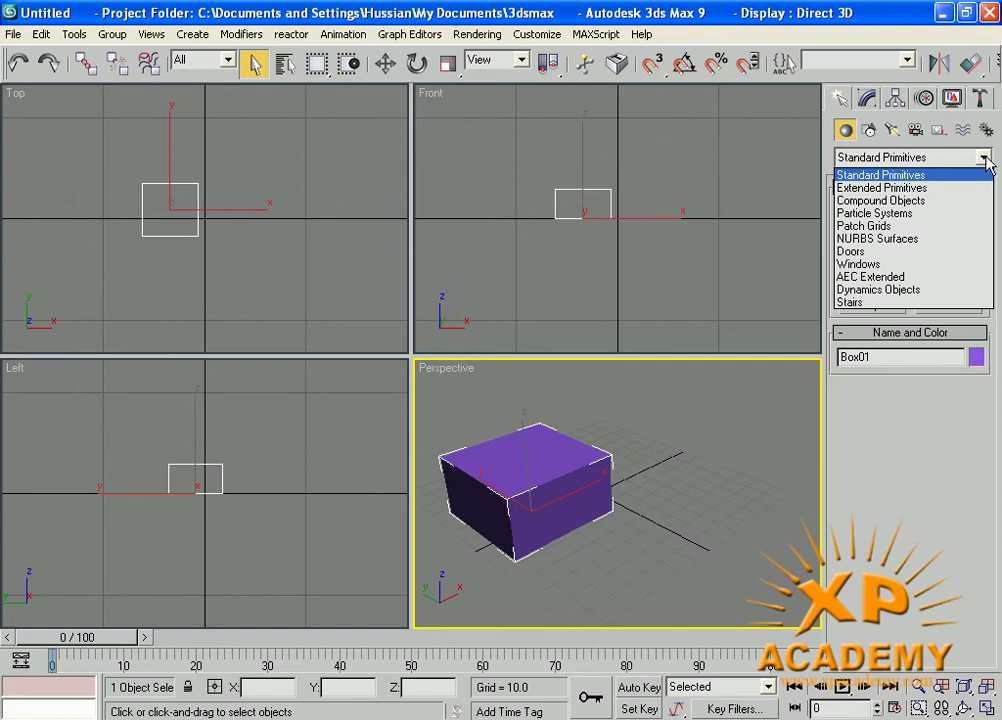
click(893, 188)
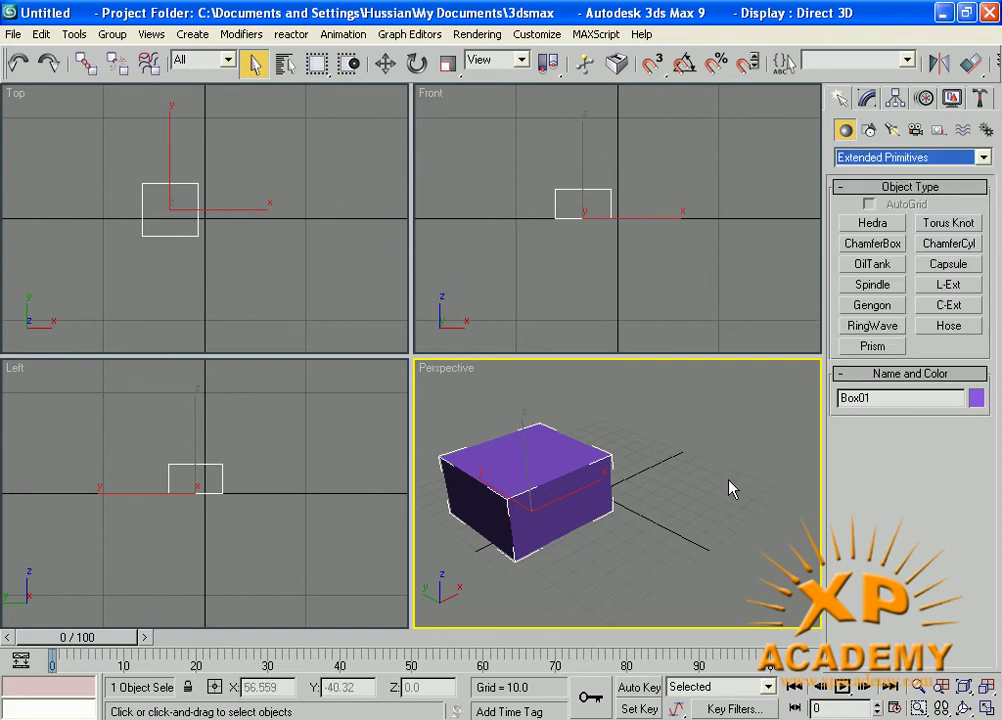
middle_drag(729, 488, 707, 474)
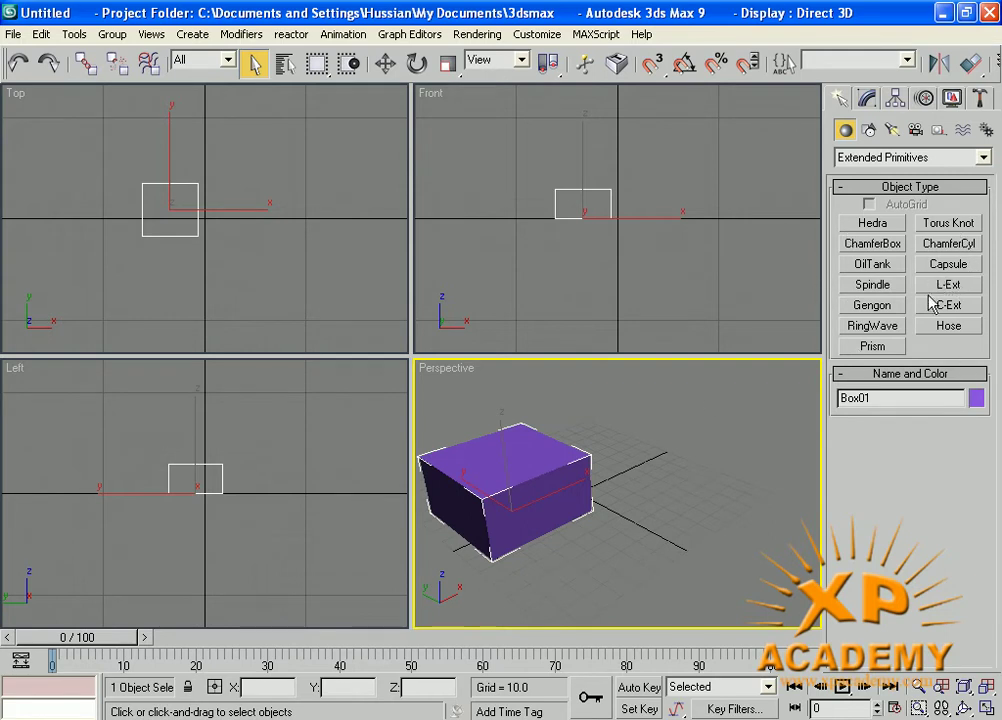
click(870, 244)
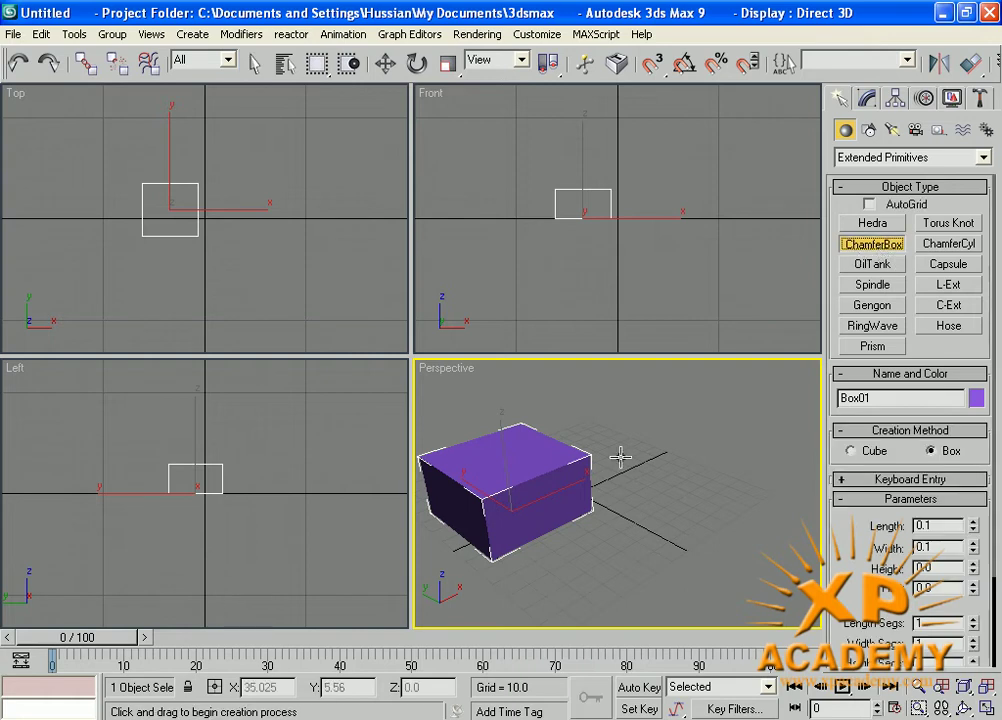
alt+middle_drag(620, 456, 581, 479)
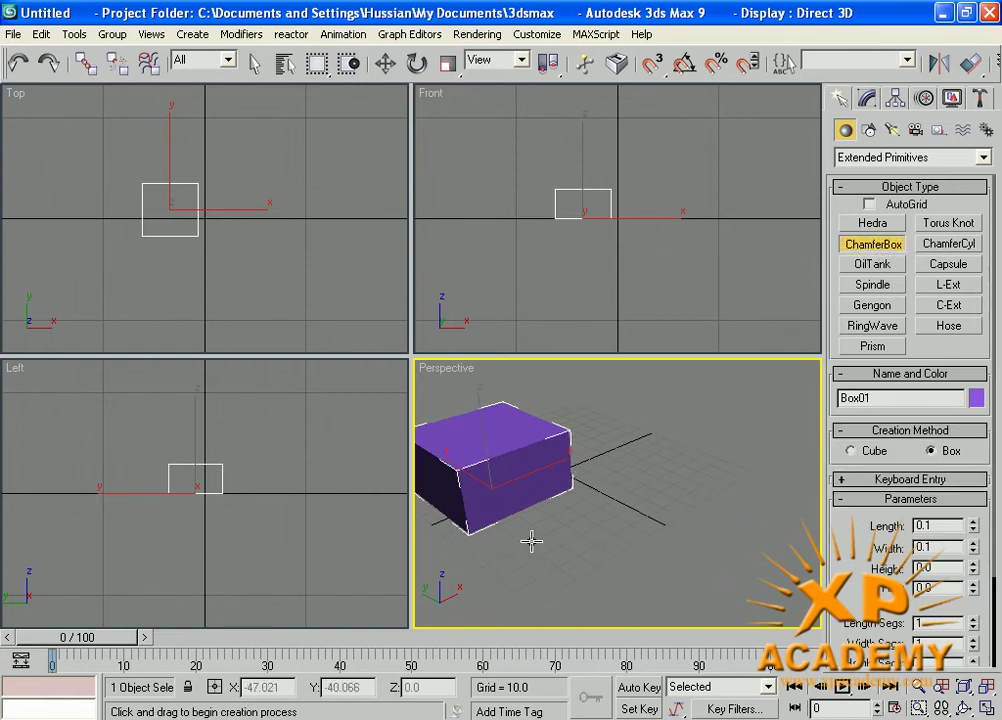
drag(533, 539, 797, 509)
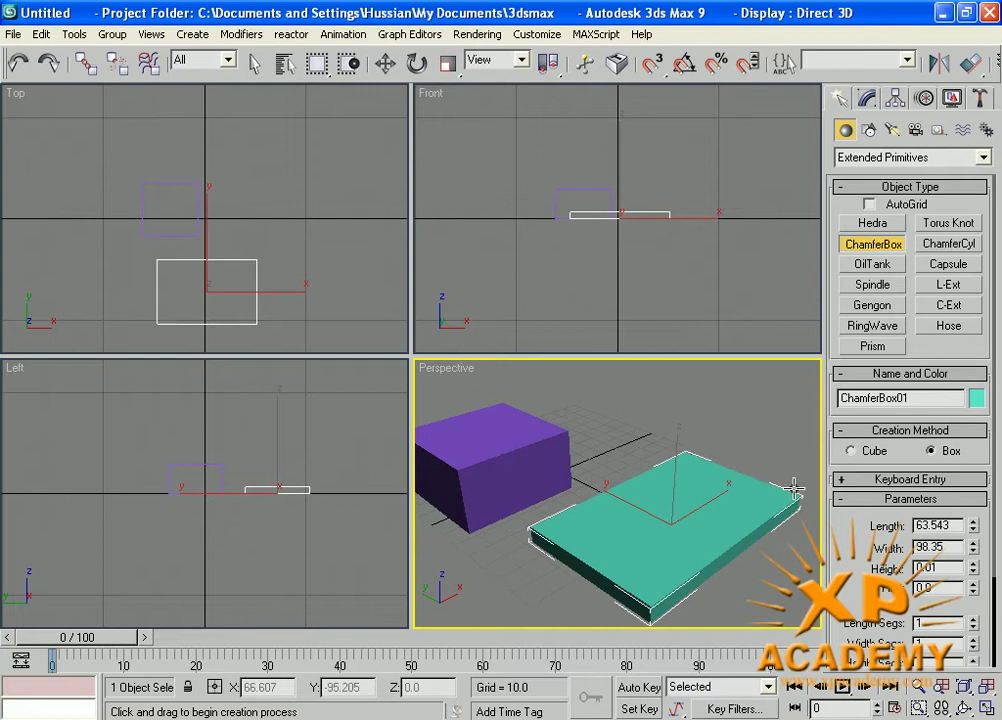
click(794, 432)
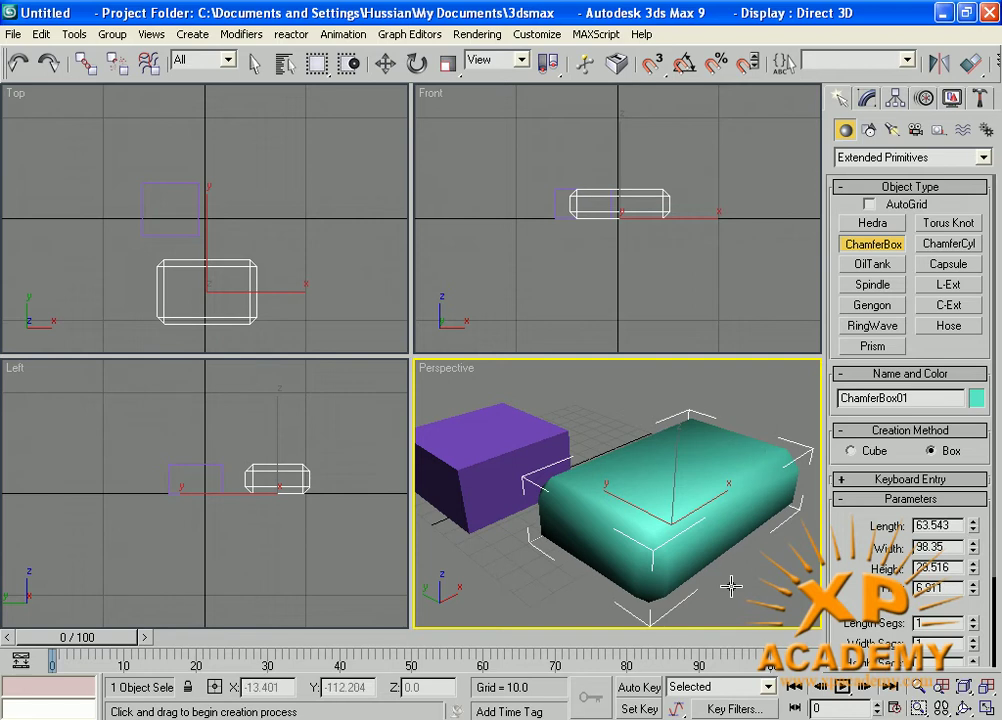
- Examine the teal chamfer box's length, width, height, fillet and segment parameters
middle_drag(731, 586, 600, 441)
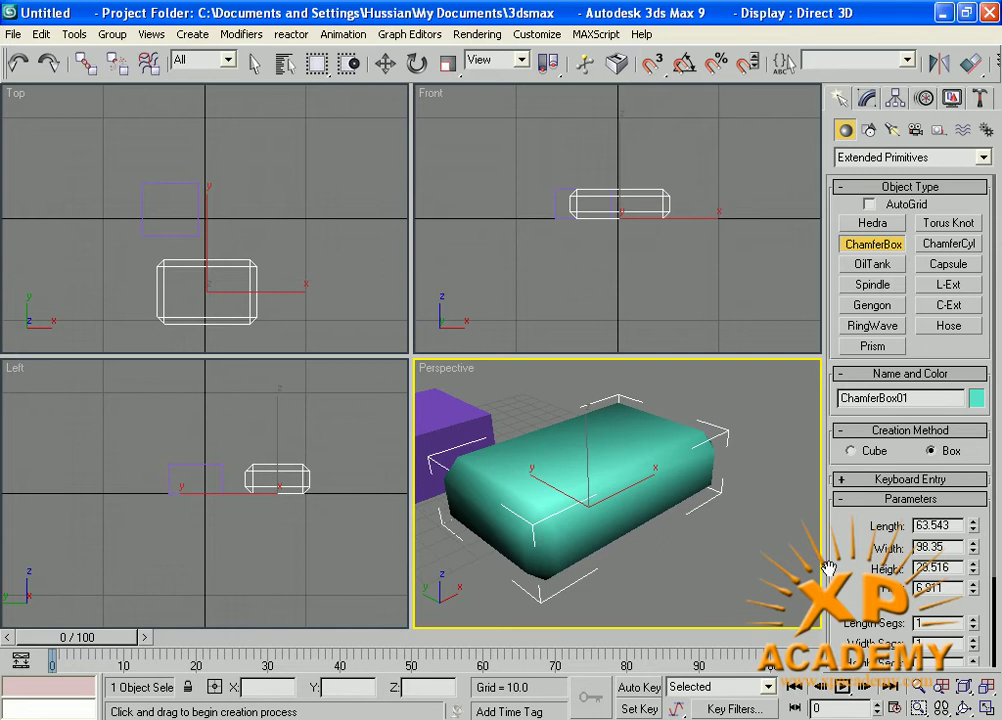
drag(841, 500, 841, 391)
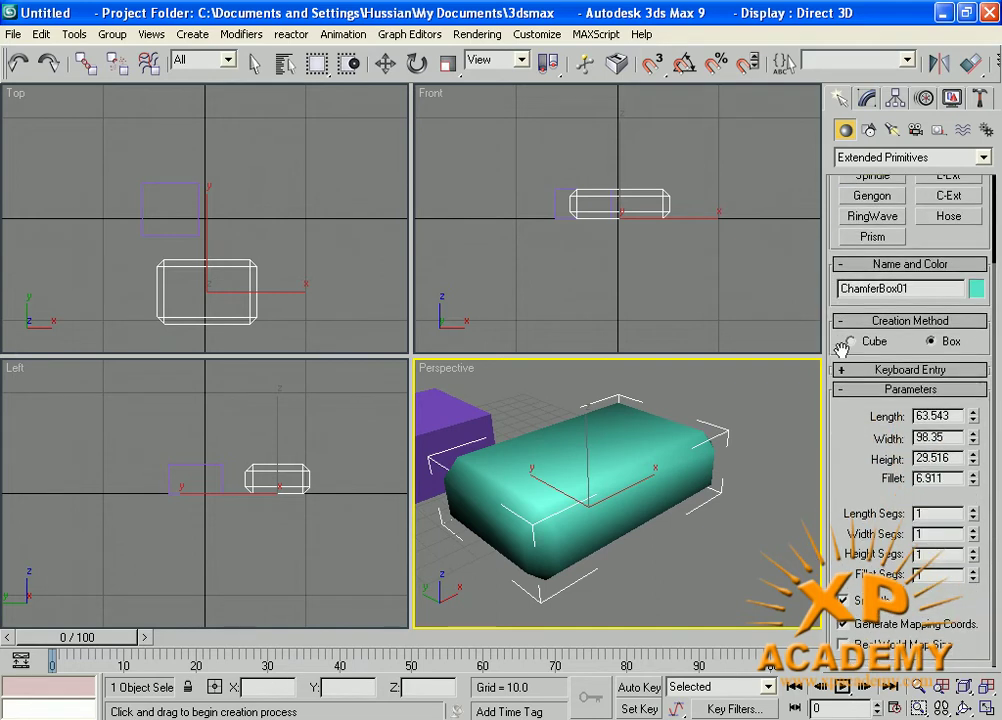
drag(841, 345, 841, 432)
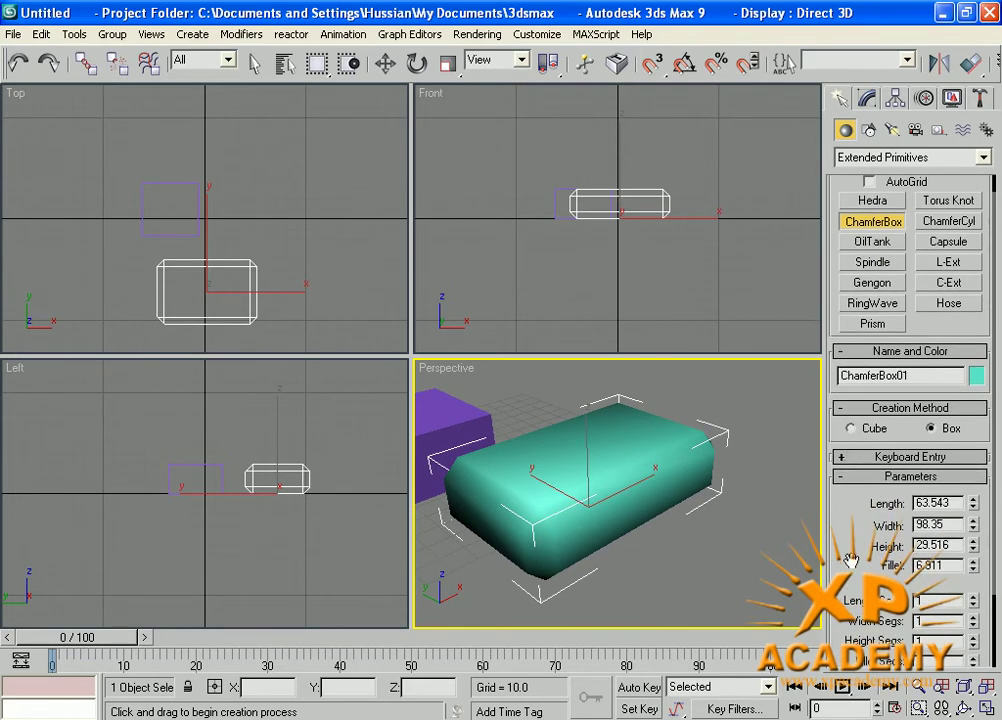
drag(850, 560, 850, 513)
mouse_move(510, 500)
middle_down()
mouse_move(532, 512)
mouse_move(505, 522)
middle_up()
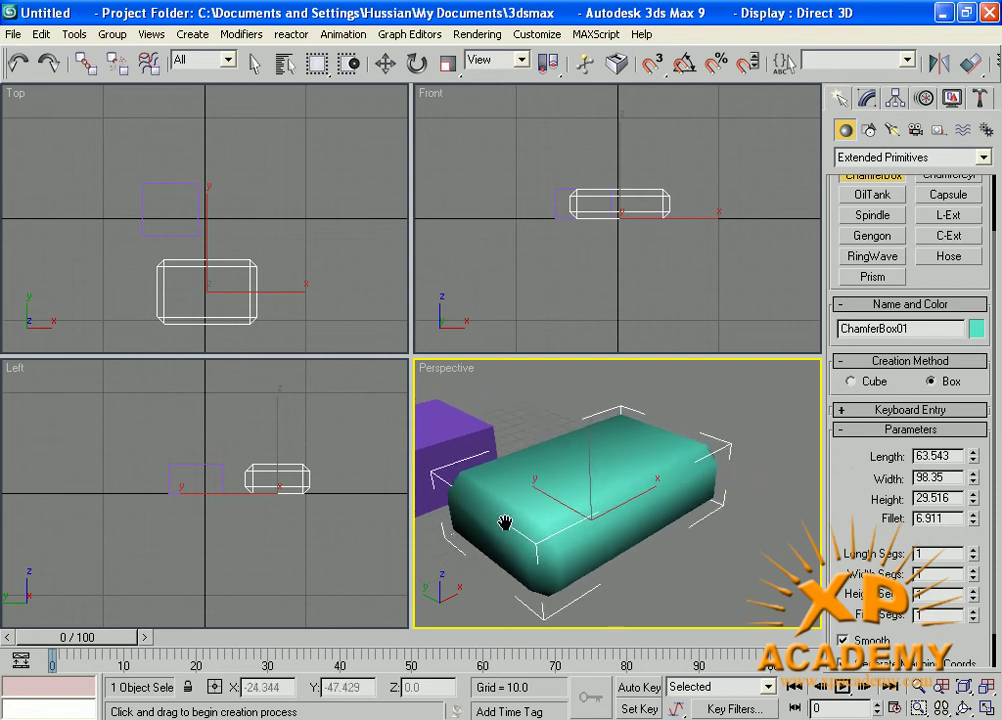
drag(866, 455, 866, 415)
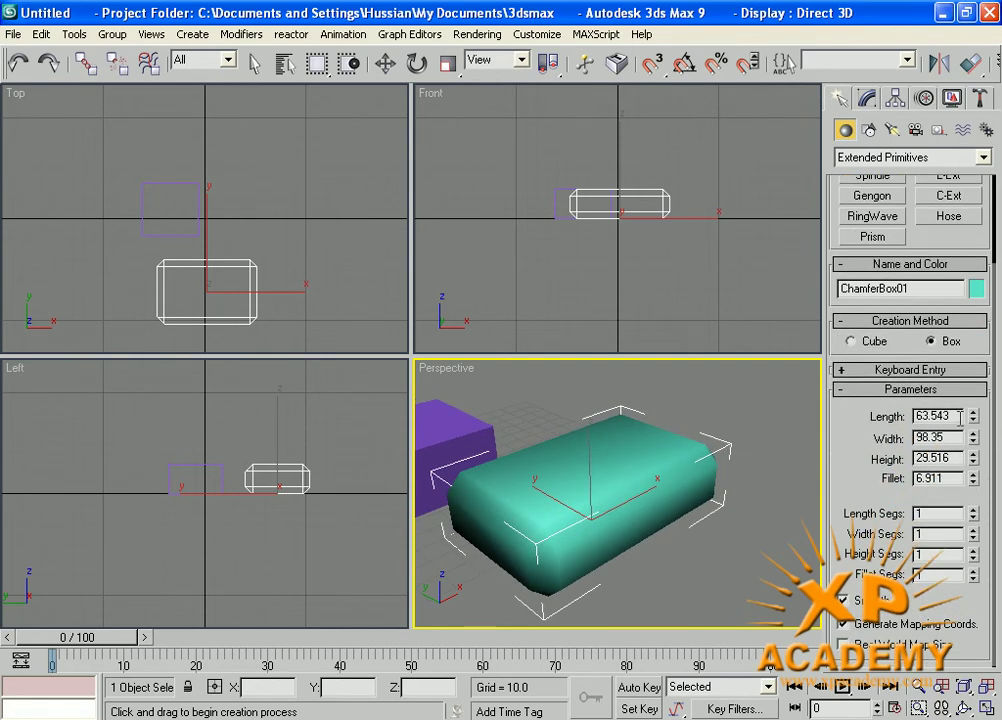
drag(957, 416, 901, 416)
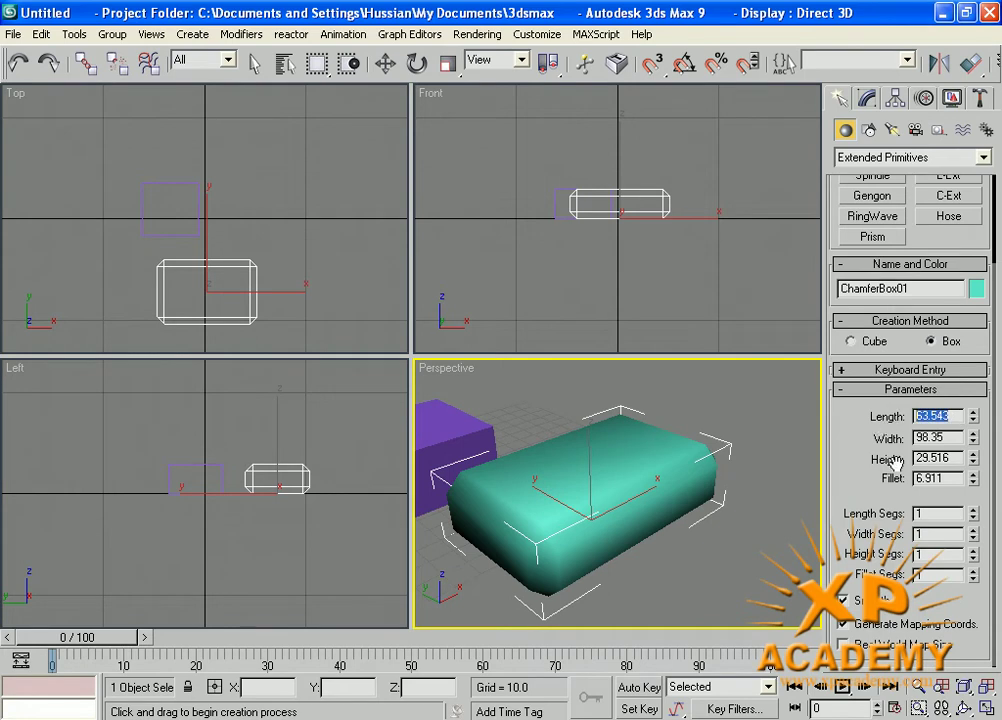
click(950, 437)
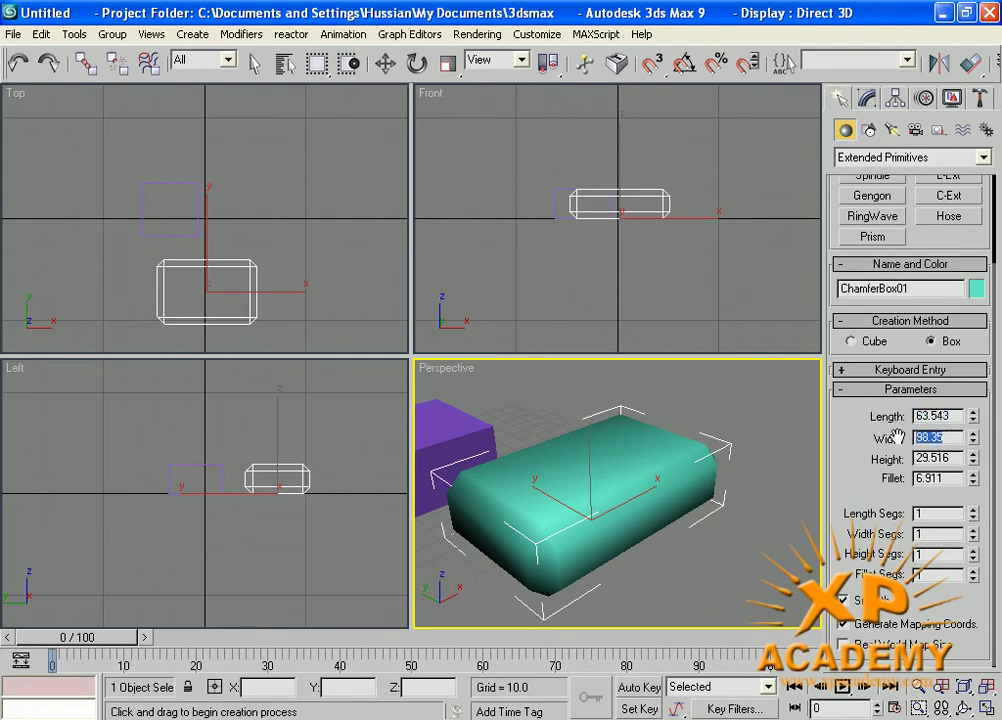
key(Tab)
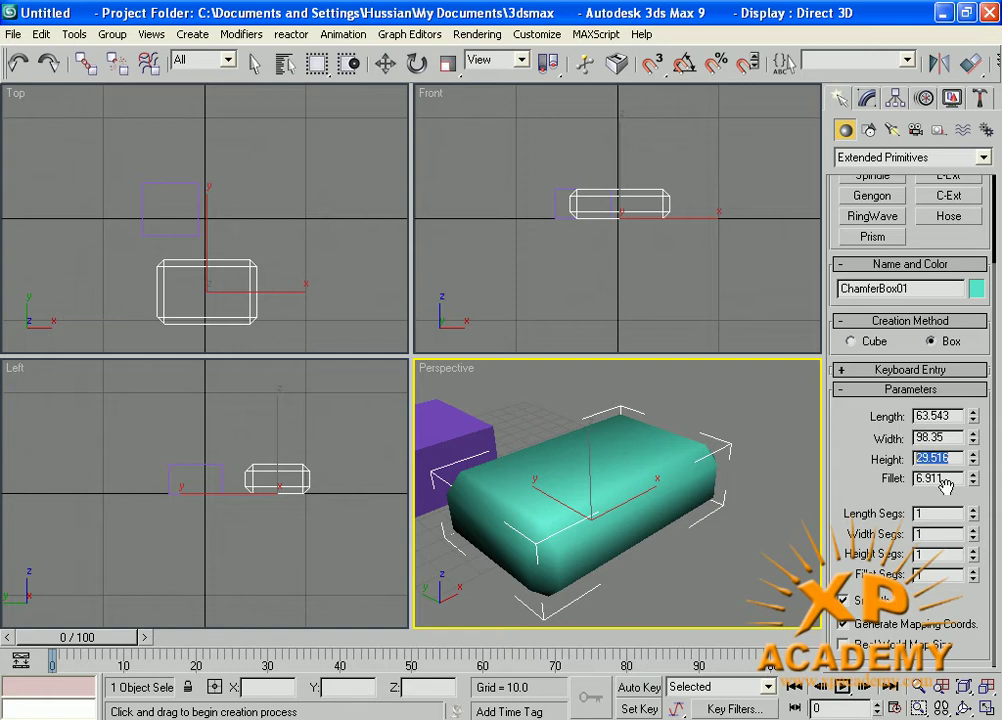
click(943, 480)
double_click(915, 513)
double_click(925, 553)
- Set the teal chamfer box's fillet segments to 5 and maximize the Perspective viewport
double_click(927, 576)
text(5)
key(Return)
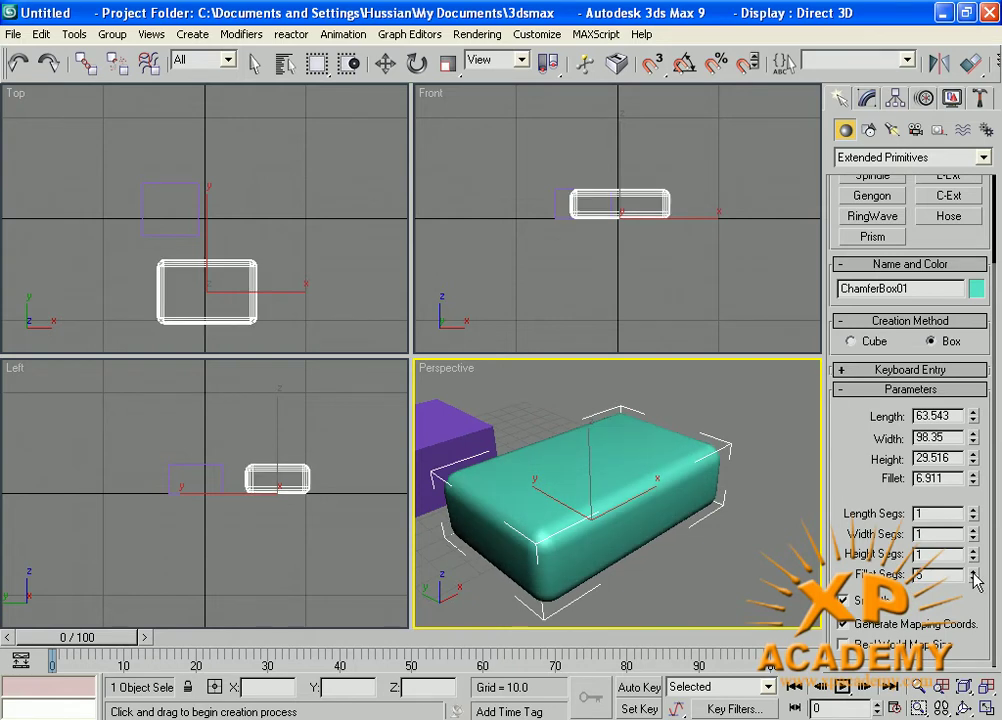
middle_drag(597, 528, 599, 533)
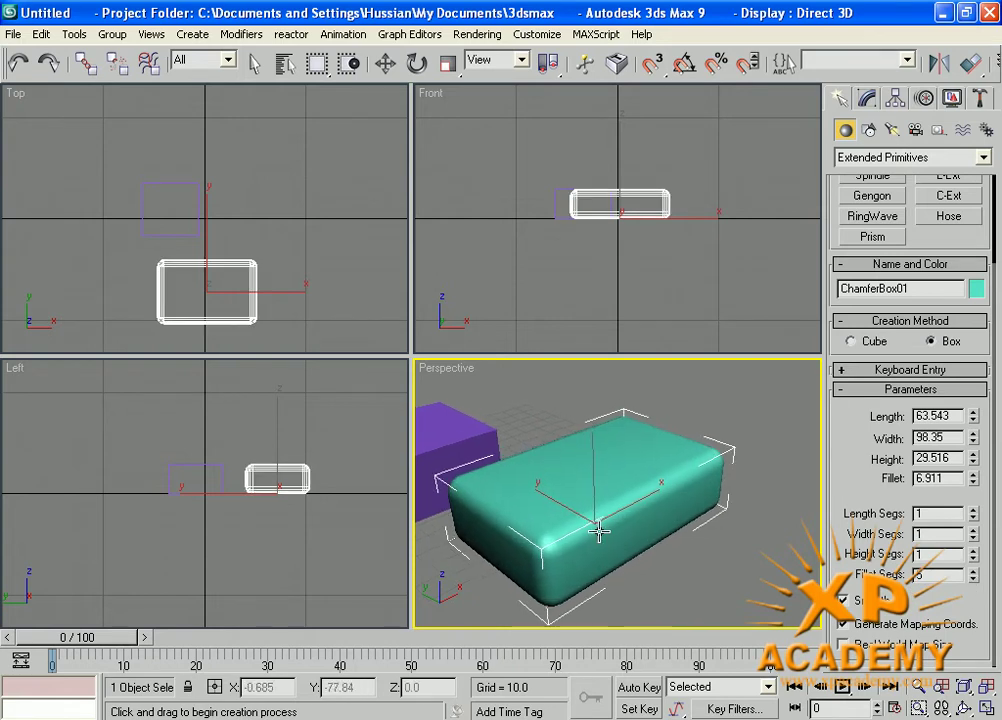
key(alt+w)
alt+middle_drag(387, 456, 416, 403)
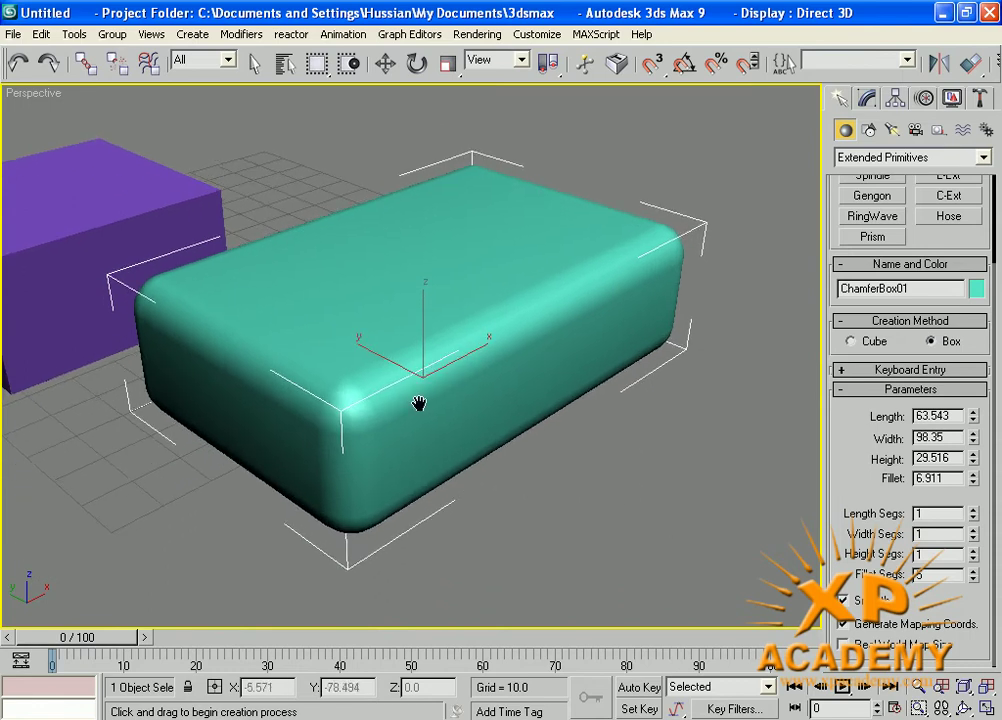
- Reduce the teal chamfer box's fillet segments to 1, and raise them to 7
click(973, 578)
click(973, 578)
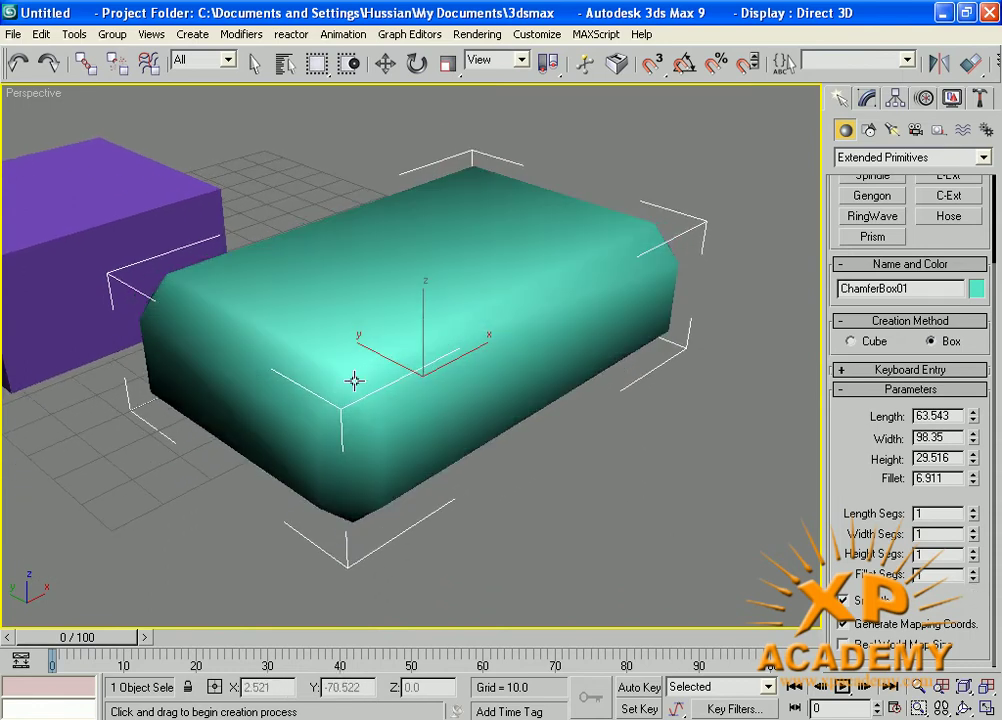
click(974, 575)
click(974, 575)
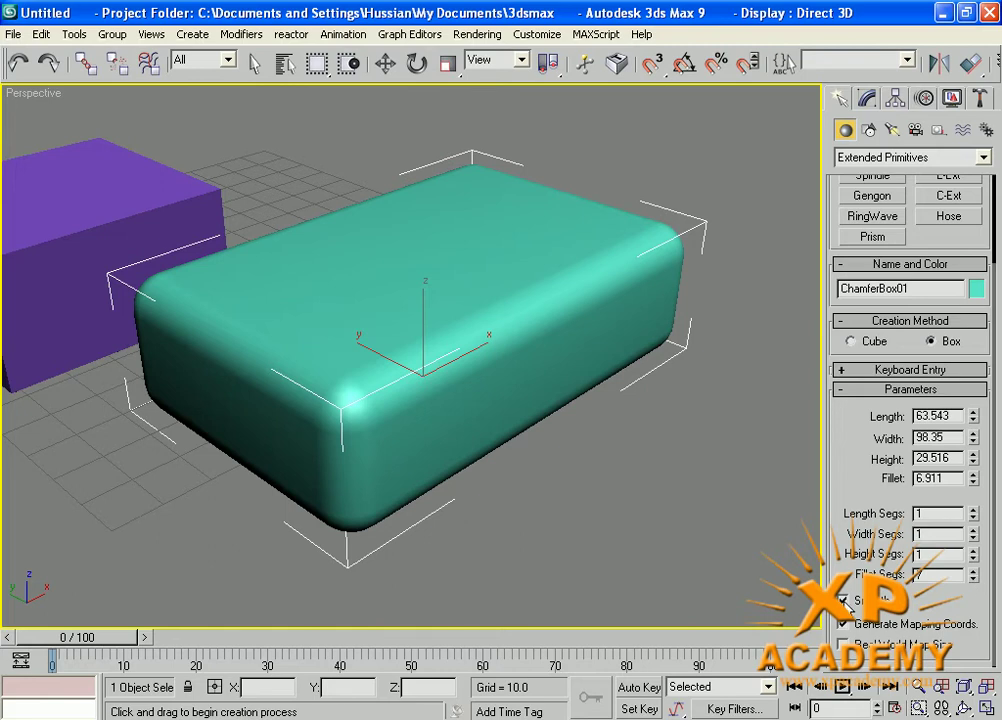
- Turn smoothing off for the teal chamfer box and switch it back on to compare the shading
click(843, 600)
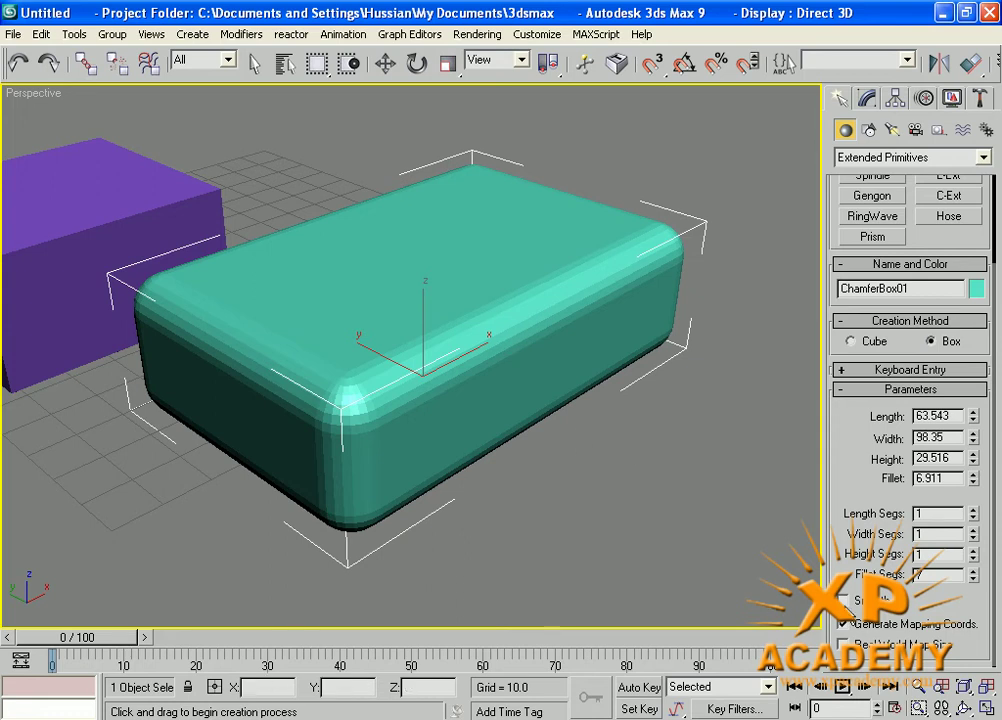
click(843, 600)
middle_drag(458, 378, 535, 385)
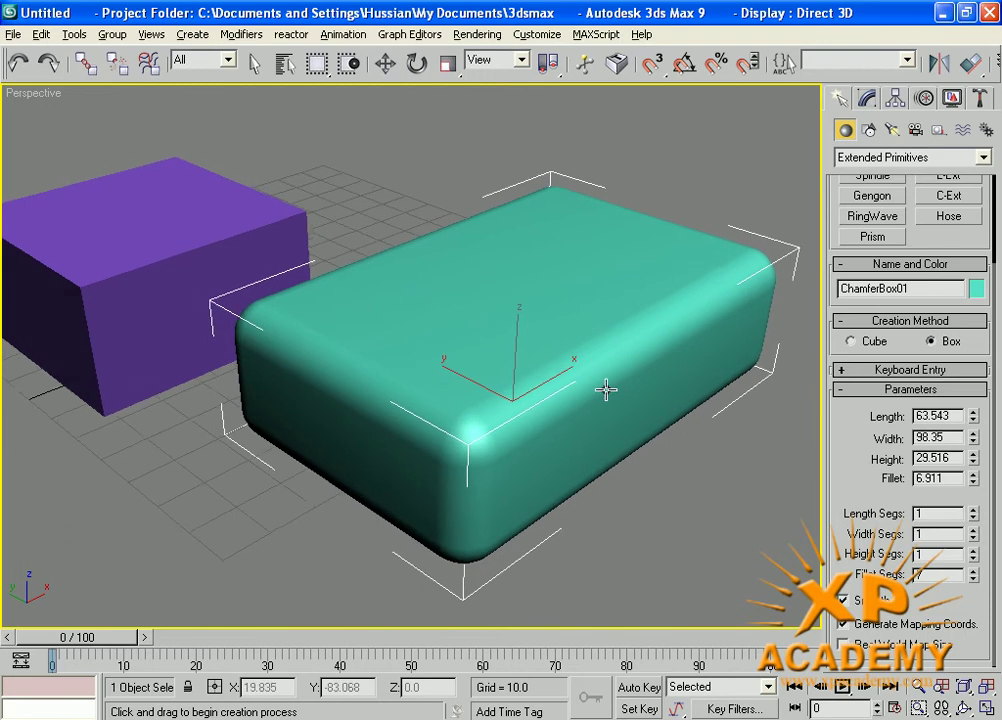
- Draw a second, flatter chamfer box beside the teal one, about 62.6 long, 52.9 wide and 9.7 high, with a fillet of about 2.8
alt+middle_drag(604, 389, 631, 391)
scroll(652, 407, down, 4)
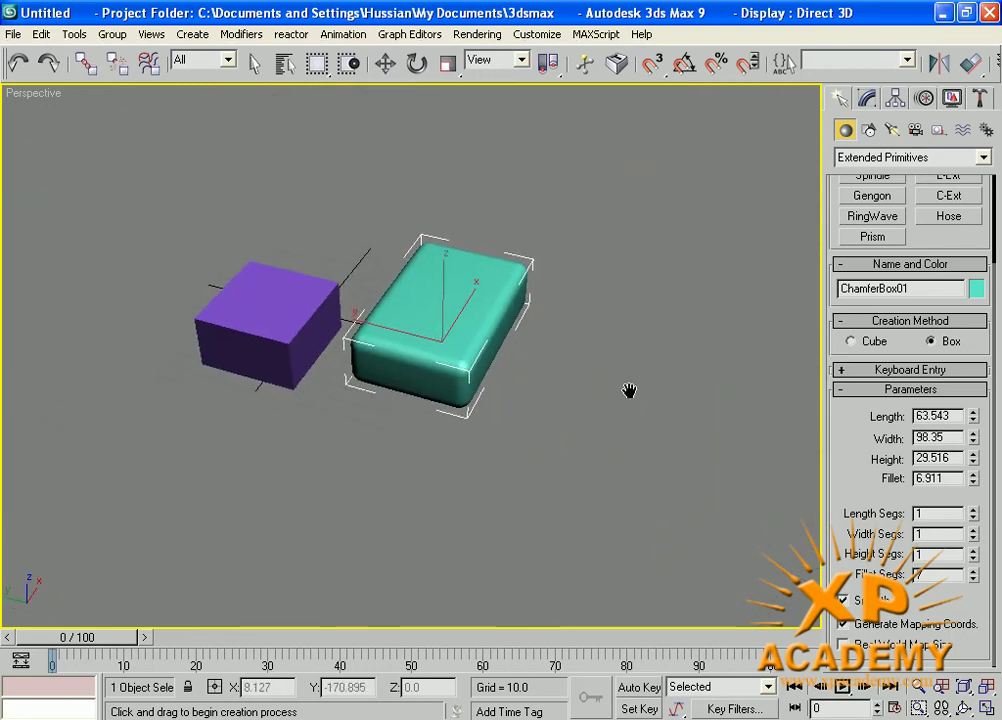
scroll(512, 389, up, 2)
middle_drag(550, 395, 425, 353)
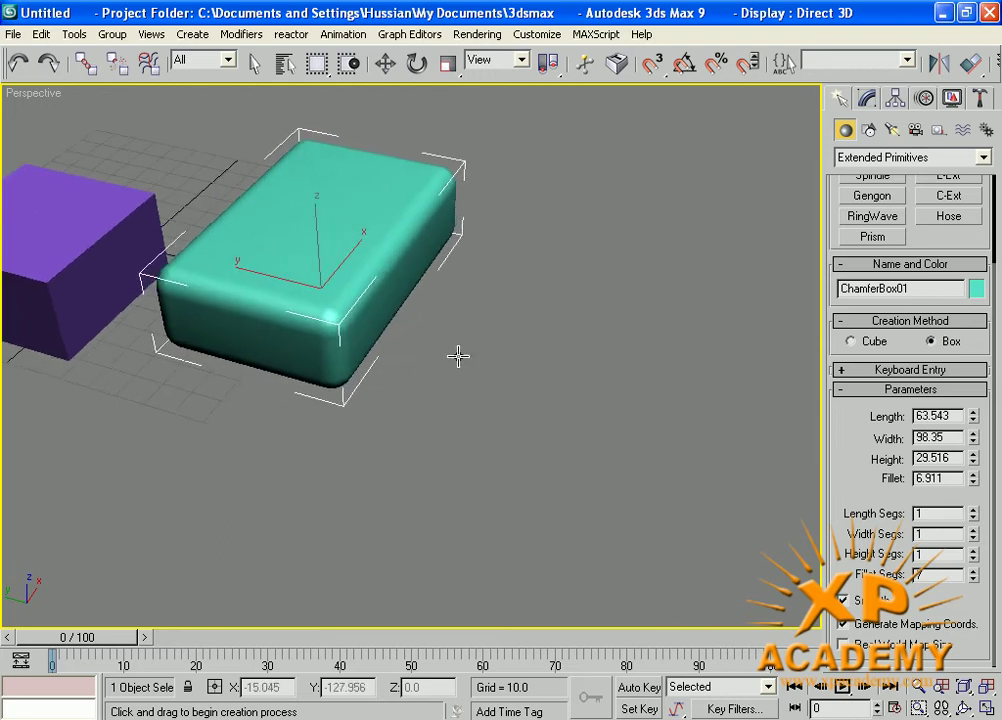
drag(459, 356, 617, 539)
click(614, 524)
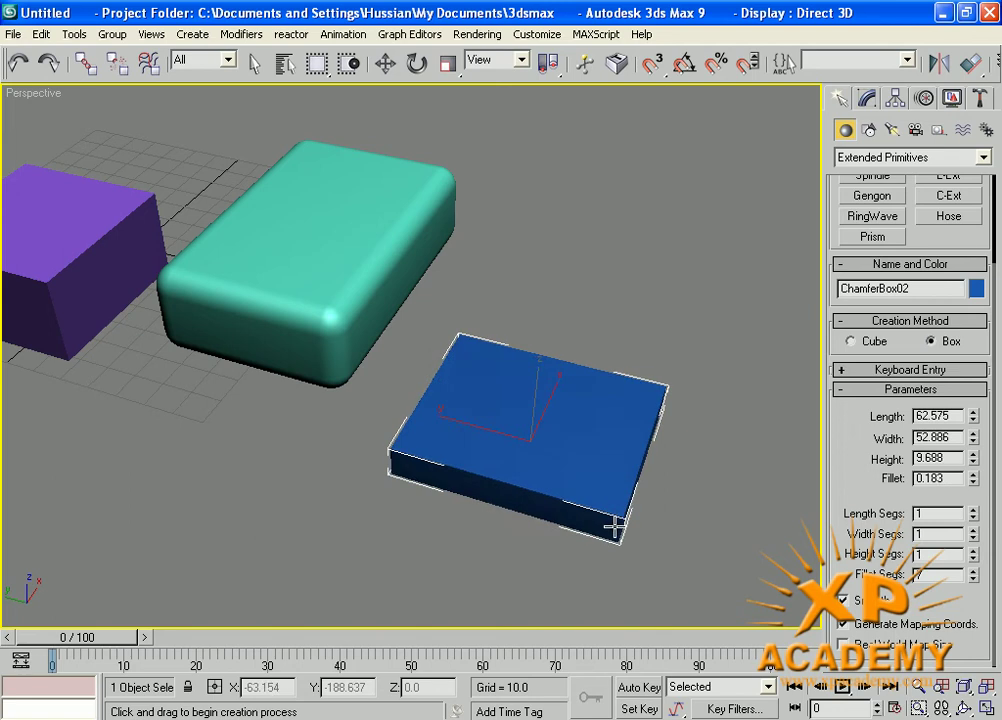
click(615, 481)
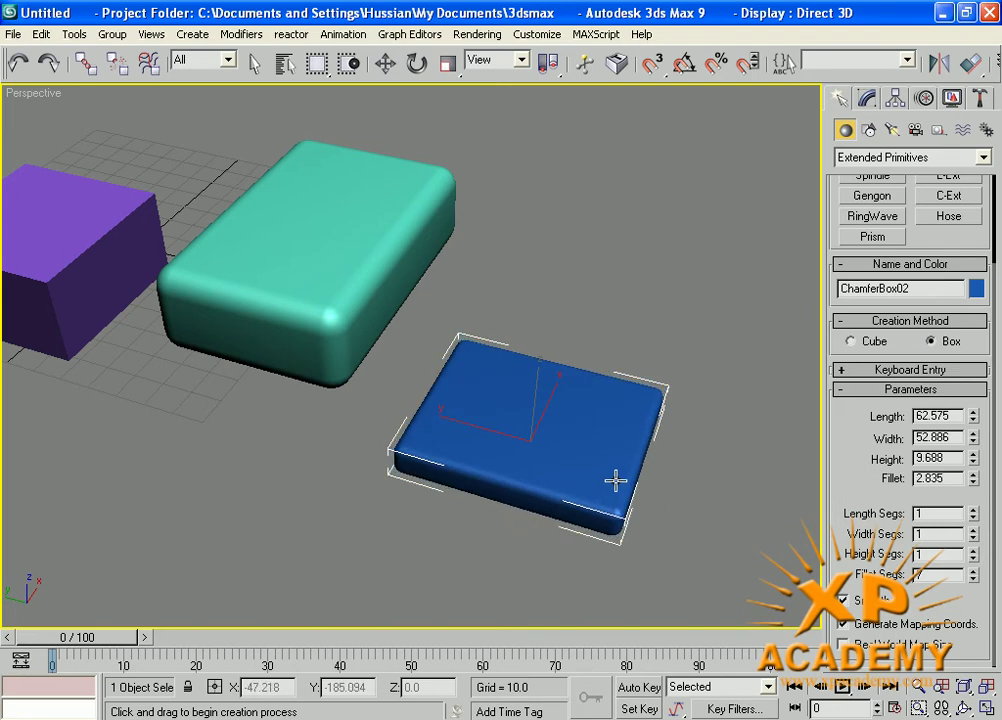
- Increase the blue chamfer box's fillet to about 9.24, end the creation command and deselect the box
alt+middle_drag(546, 432, 628, 461)
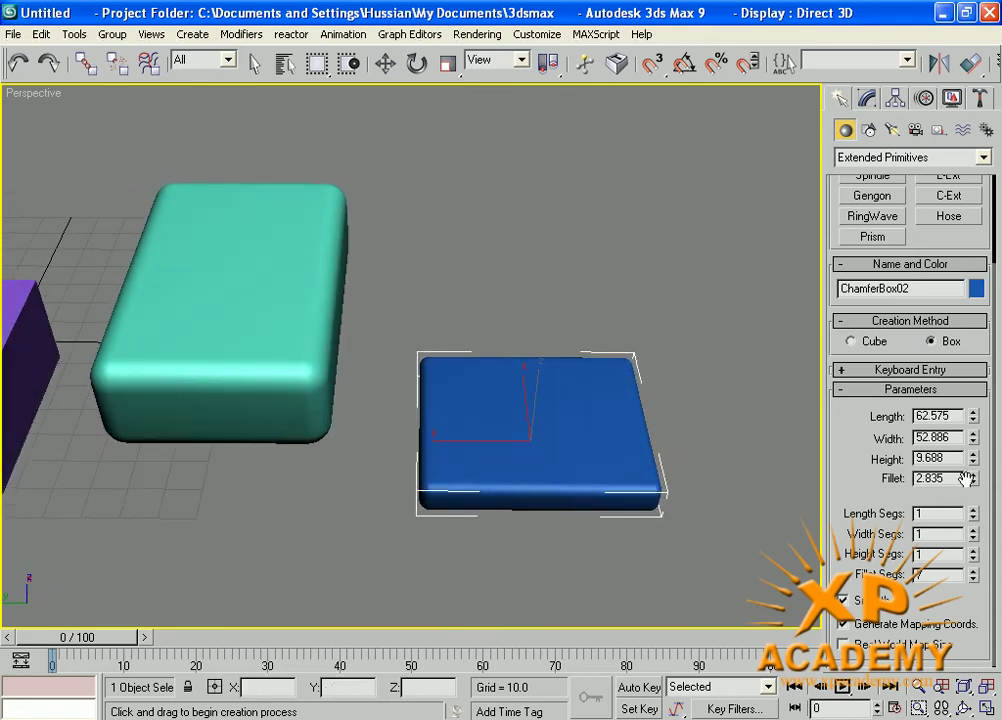
drag(975, 477, 965, 250)
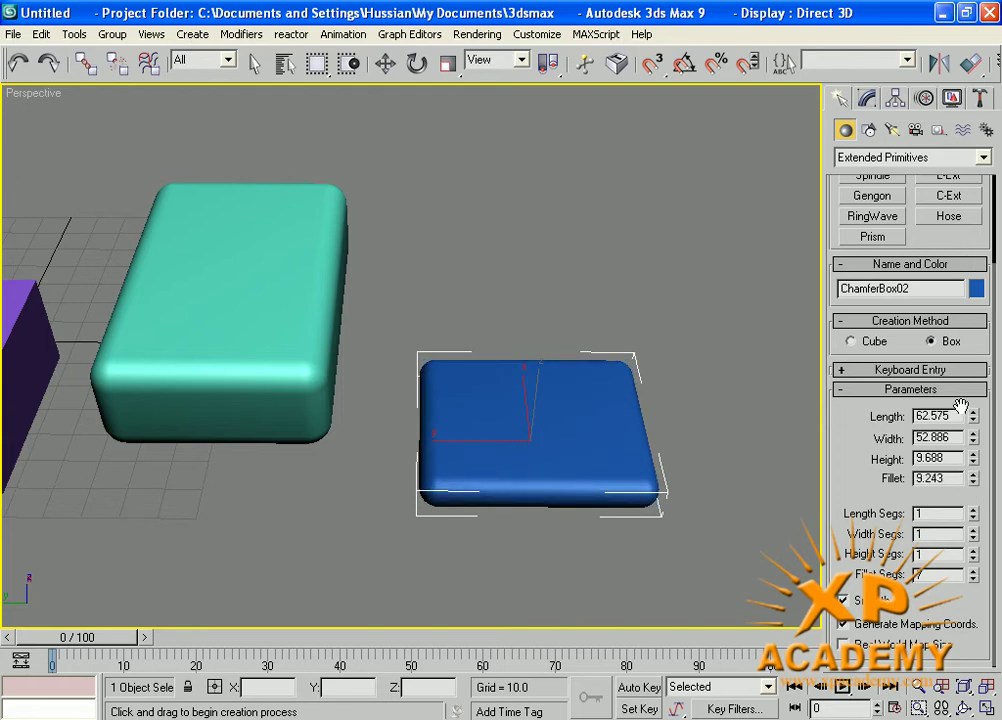
right_click(570, 275)
click(571, 275)
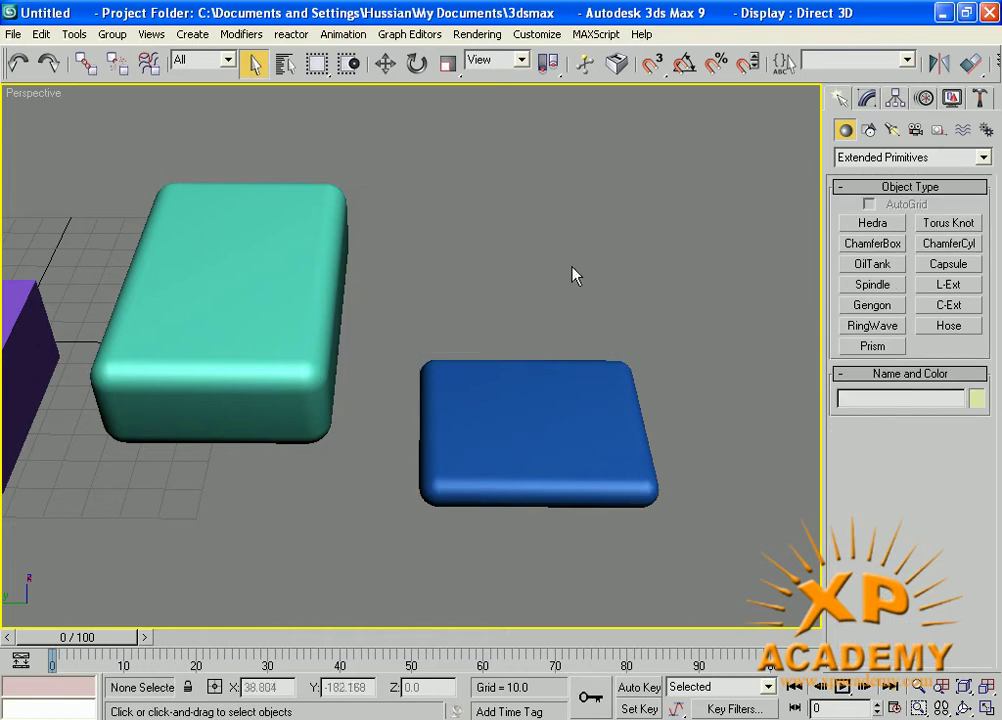
- Select the blue chamfer box and review its editable parameters
click(593, 412)
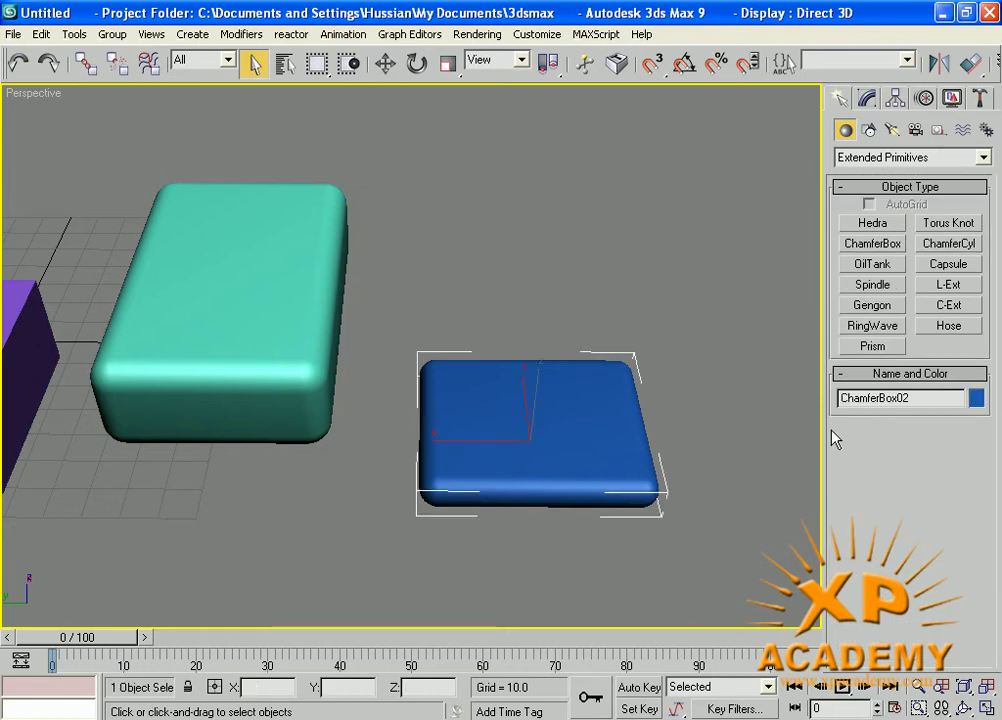
click(867, 99)
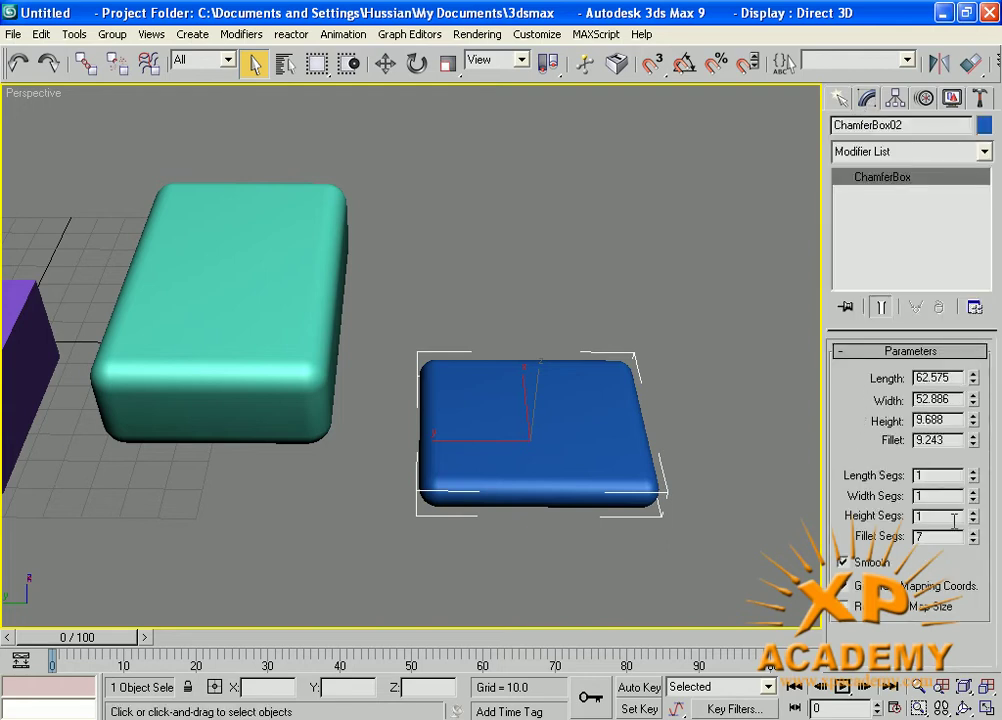
click(840, 98)
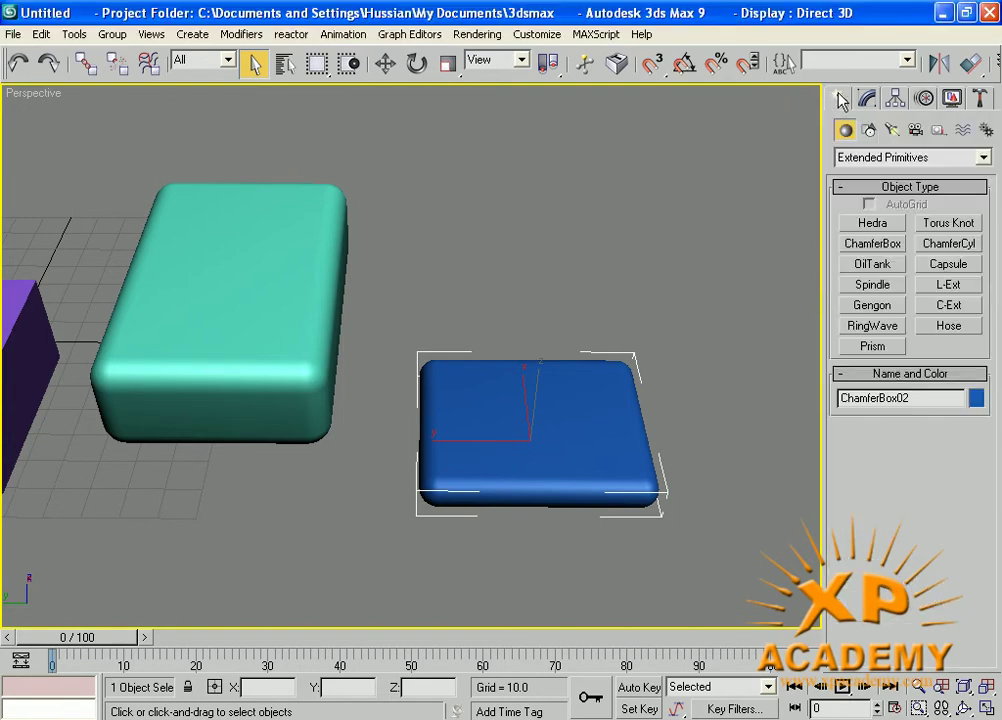
- Delete all three objects from the scene and reframe the empty perspective view
middle_drag(741, 301, 689, 306)
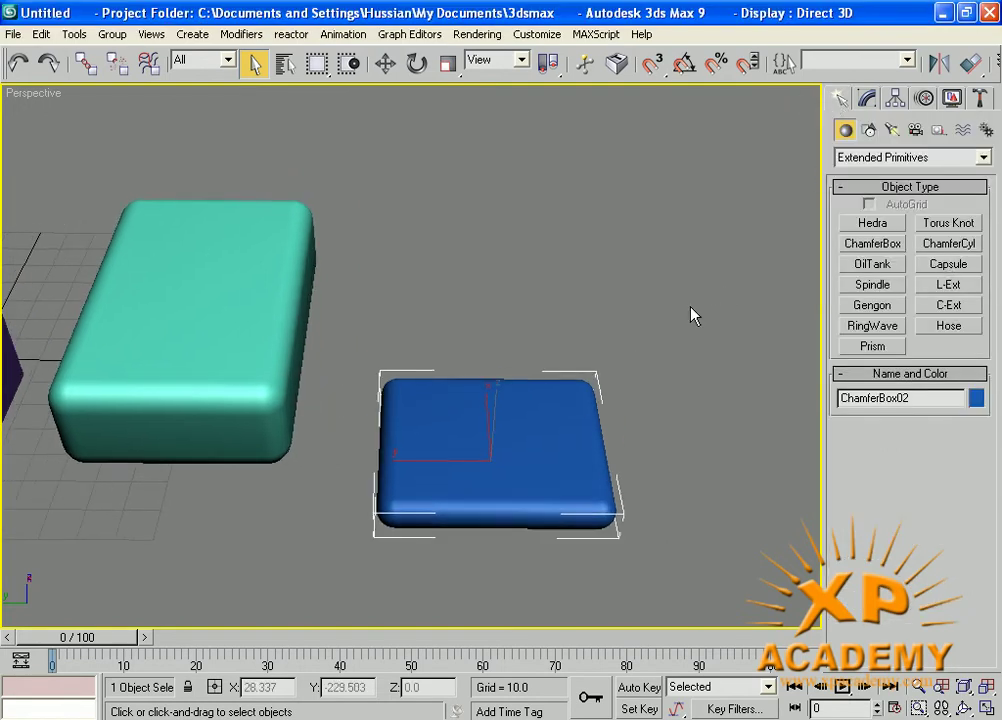
key(ctrl+a)
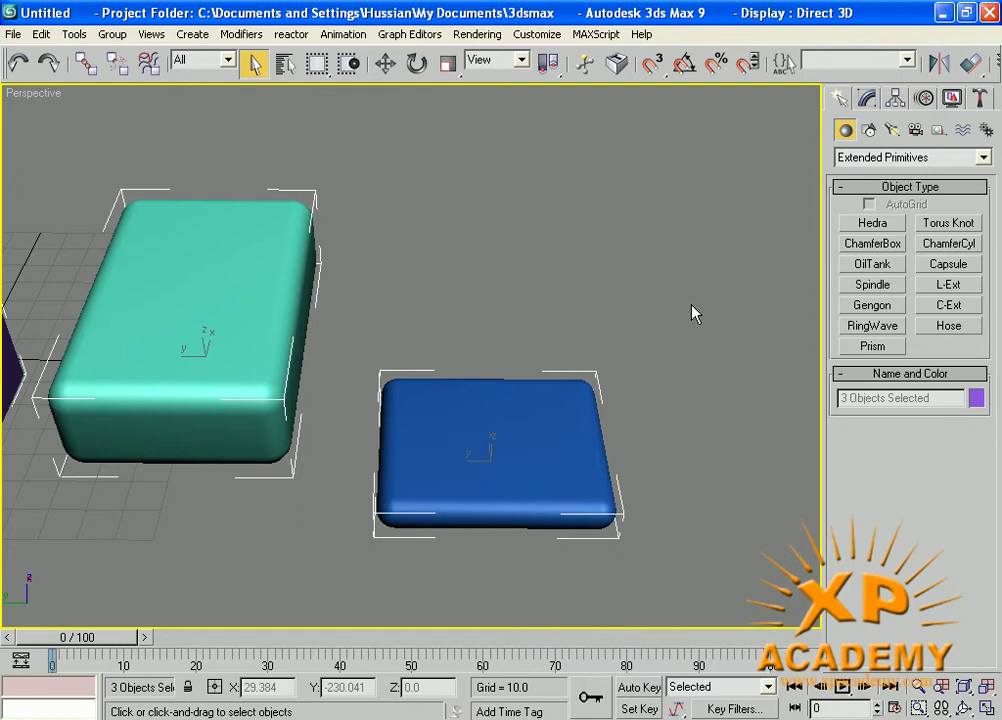
key(Delete)
key(z)
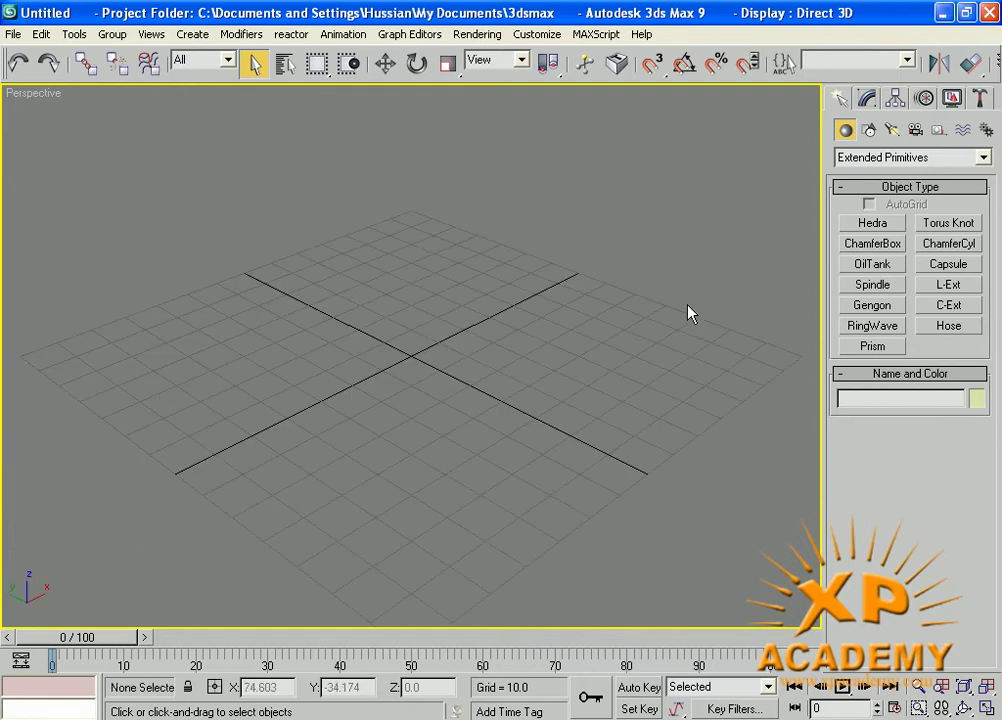
- Draw a chamfer cylinder at the grid centre with a radius of about 13.8, height about 48.8 and fillet about 3.2
click(948, 246)
drag(408, 354, 410, 378)
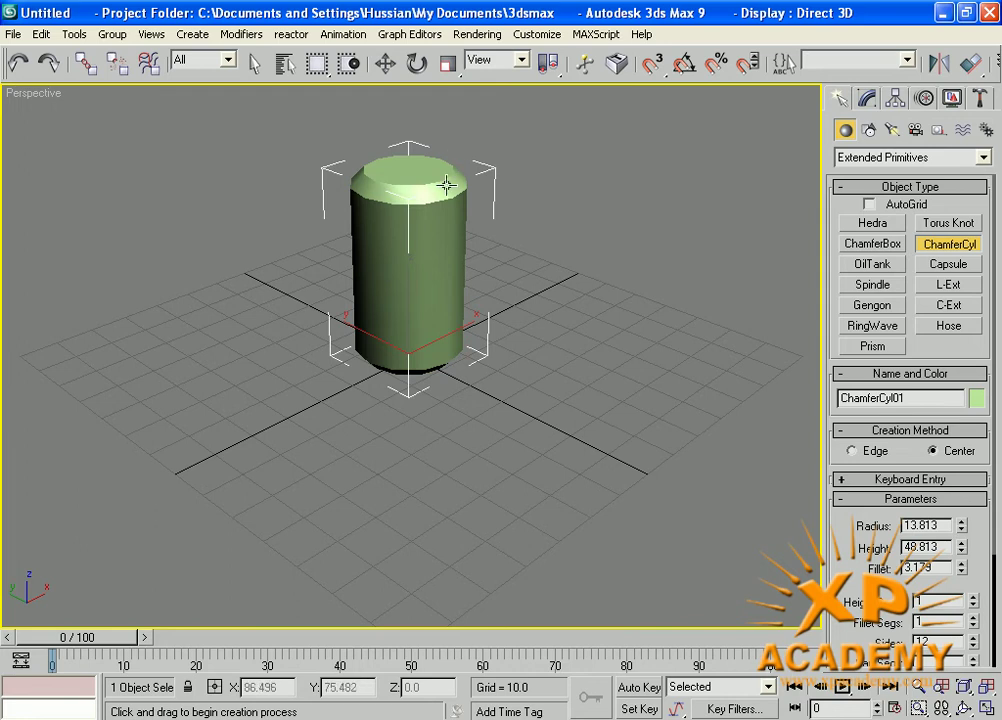
click(369, 162)
- Set the chamfer cylinder's radius to 15 and height to 60, and adjust its fillet to about 3.27
middle_drag(395, 276, 435, 304)
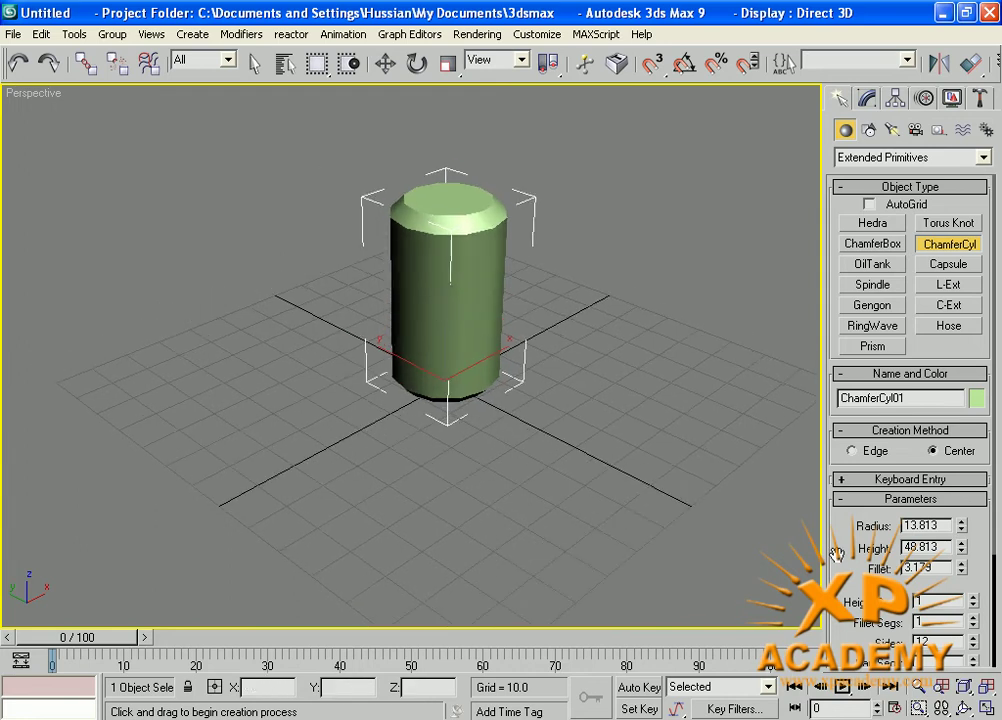
drag(838, 582, 833, 349)
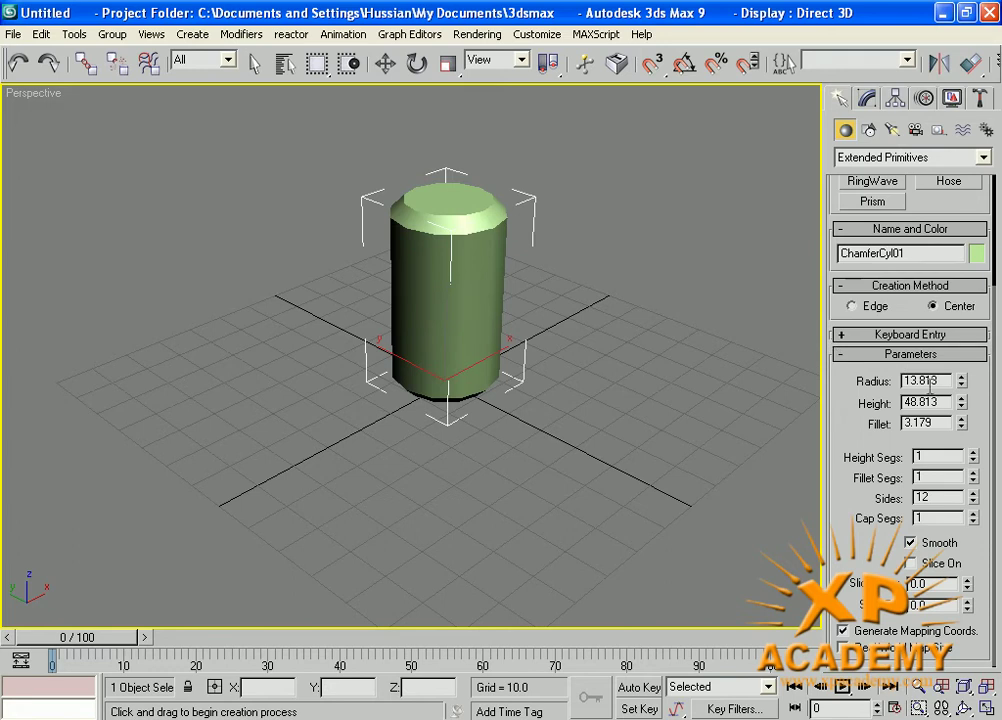
drag(943, 381, 890, 380)
text(15)
click(945, 401)
drag(940, 402, 865, 403)
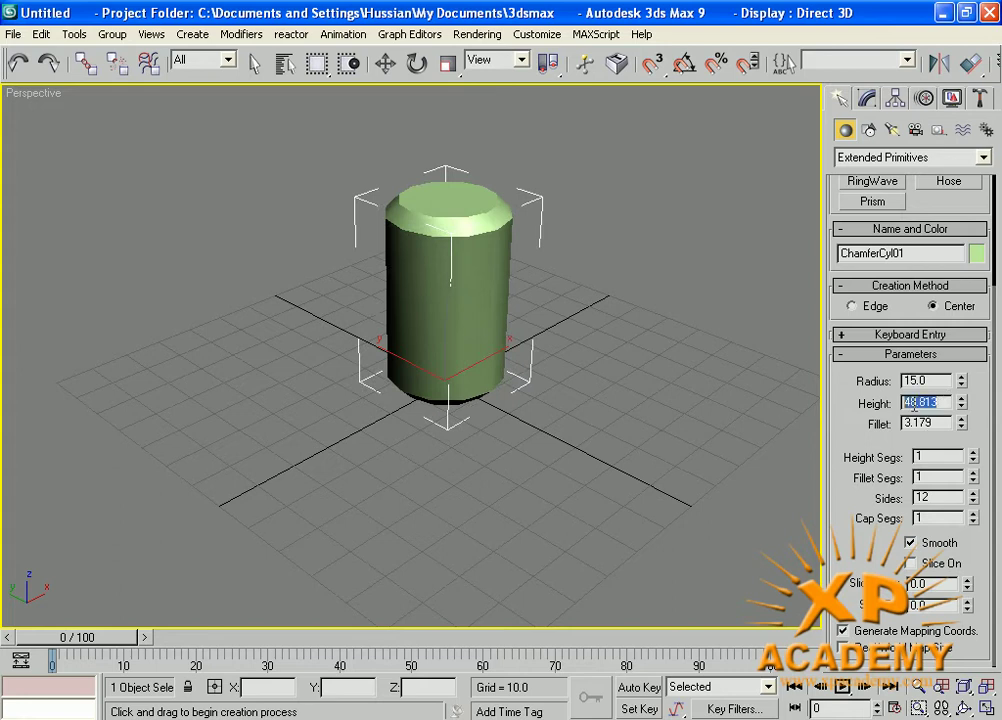
text(60)
drag(940, 422, 884, 422)
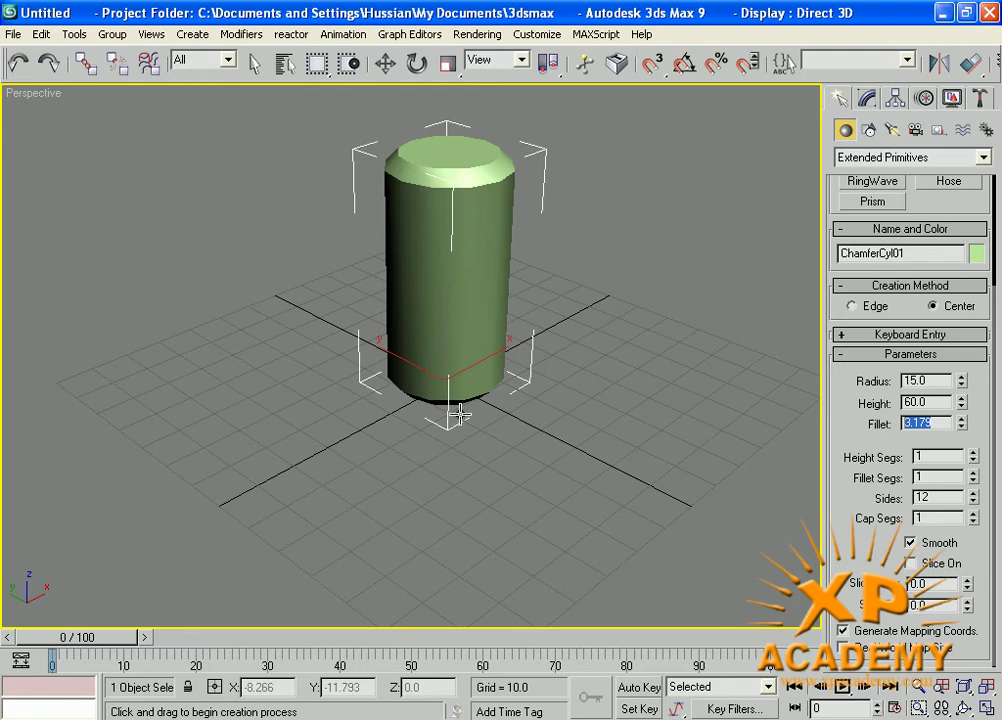
drag(961, 423, 929, 420)
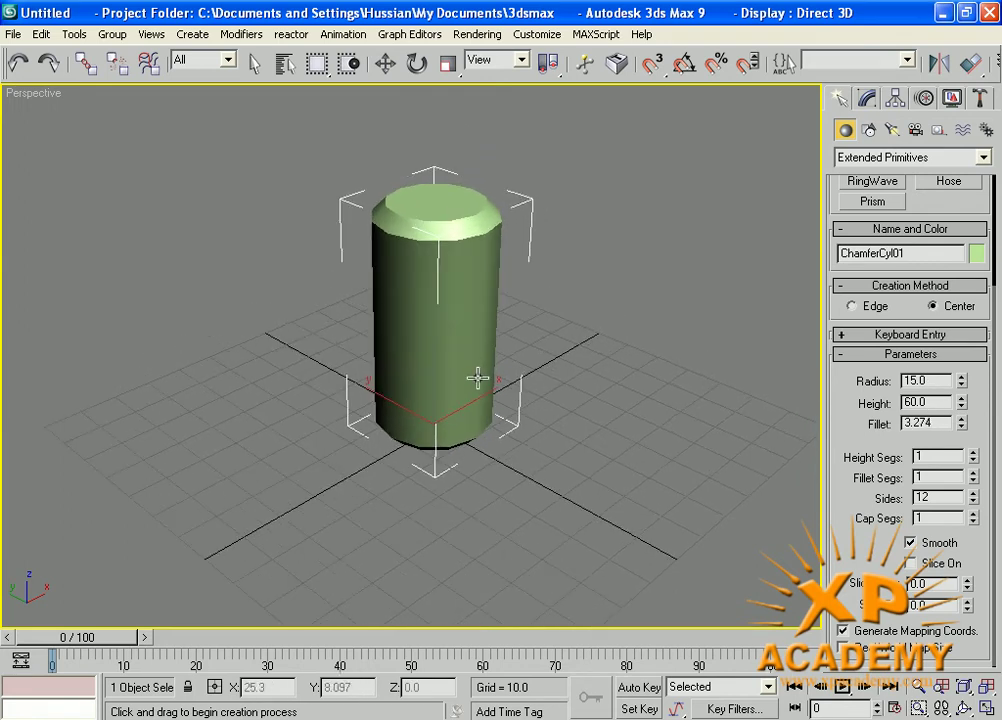
- Show all four viewports and examine the chamfer cylinder's wireframe up close from the left, front and top
key(alt+w)
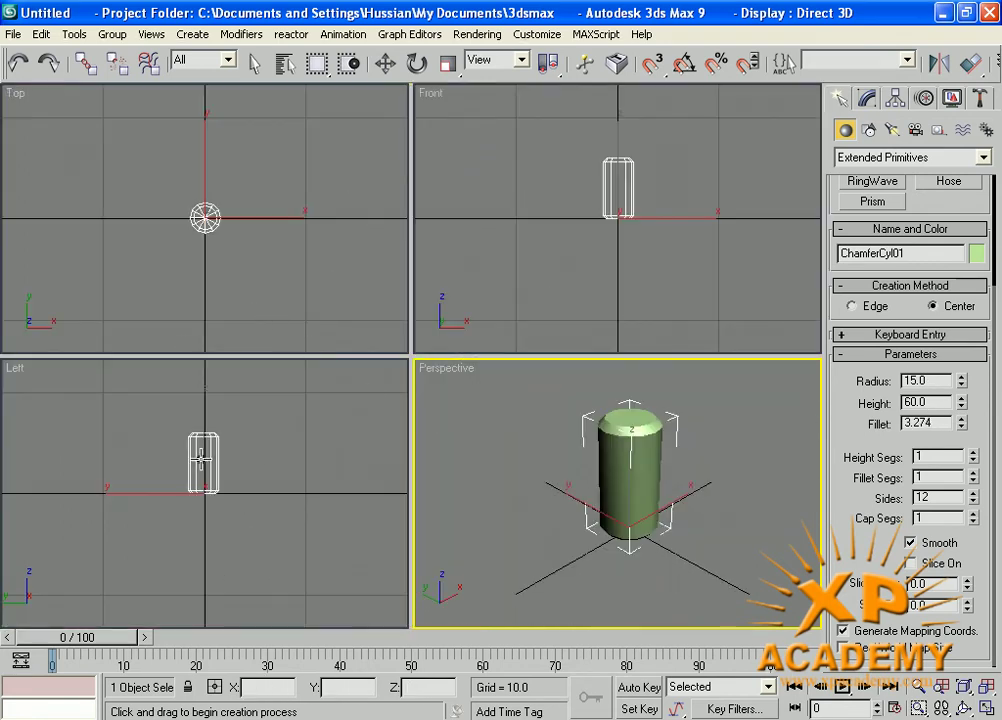
scroll(200, 480, up, 3)
middle_drag(277, 428, 254, 498)
scroll(245, 492, up, 2)
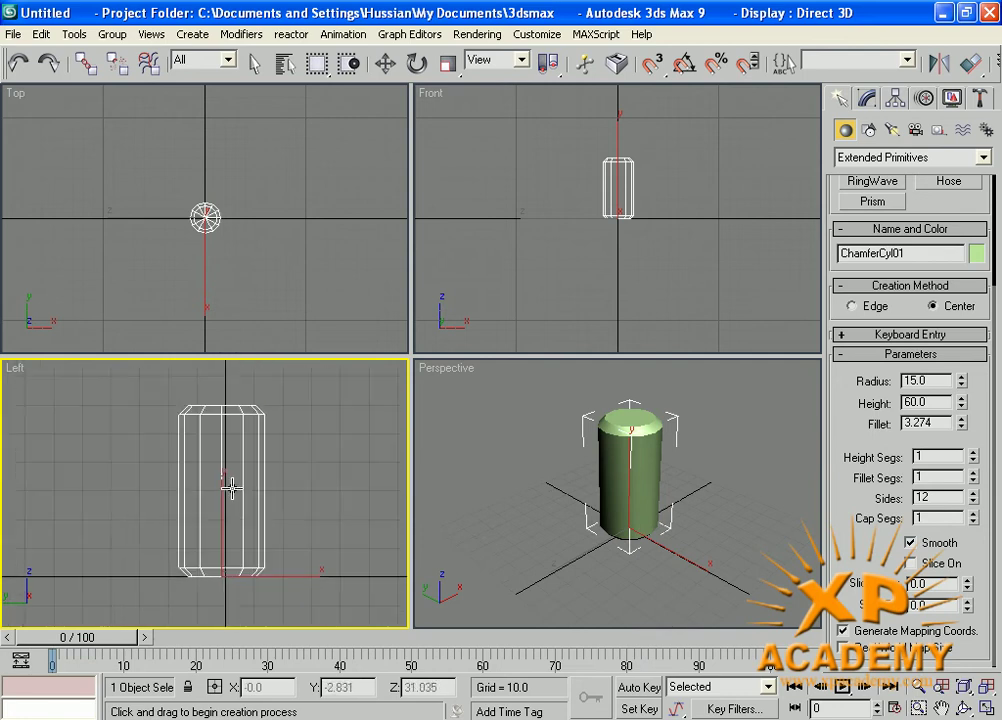
middle_click(575, 239)
scroll(595, 228, up, 2)
scroll(602, 224, up, 3)
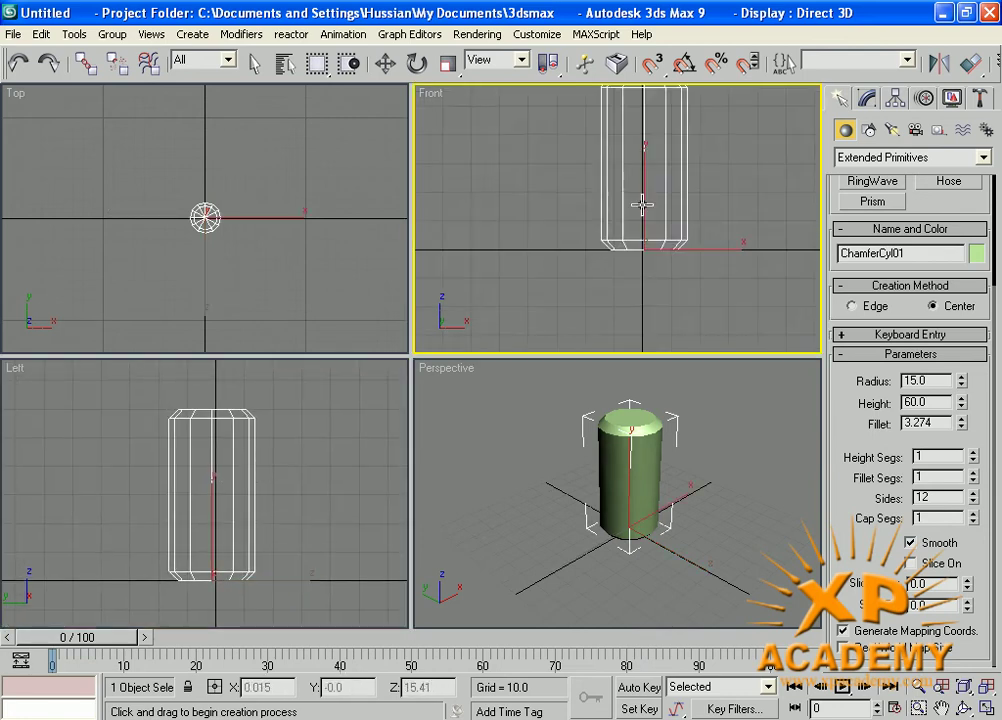
middle_drag(635, 208, 631, 280)
scroll(629, 265, up, 1)
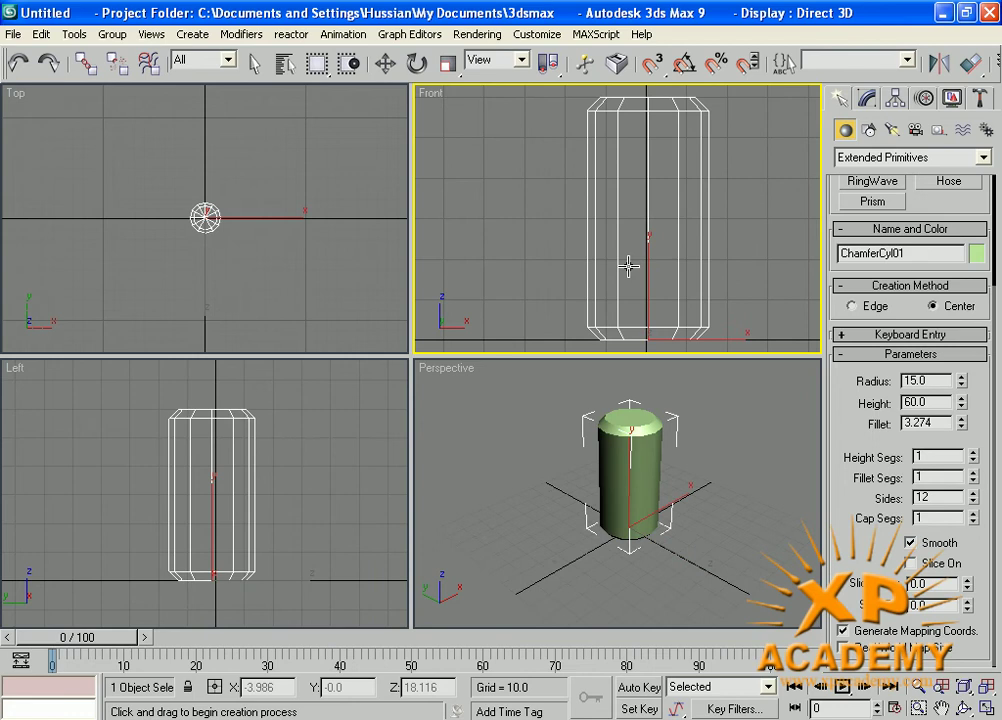
scroll(207, 232, up, 3)
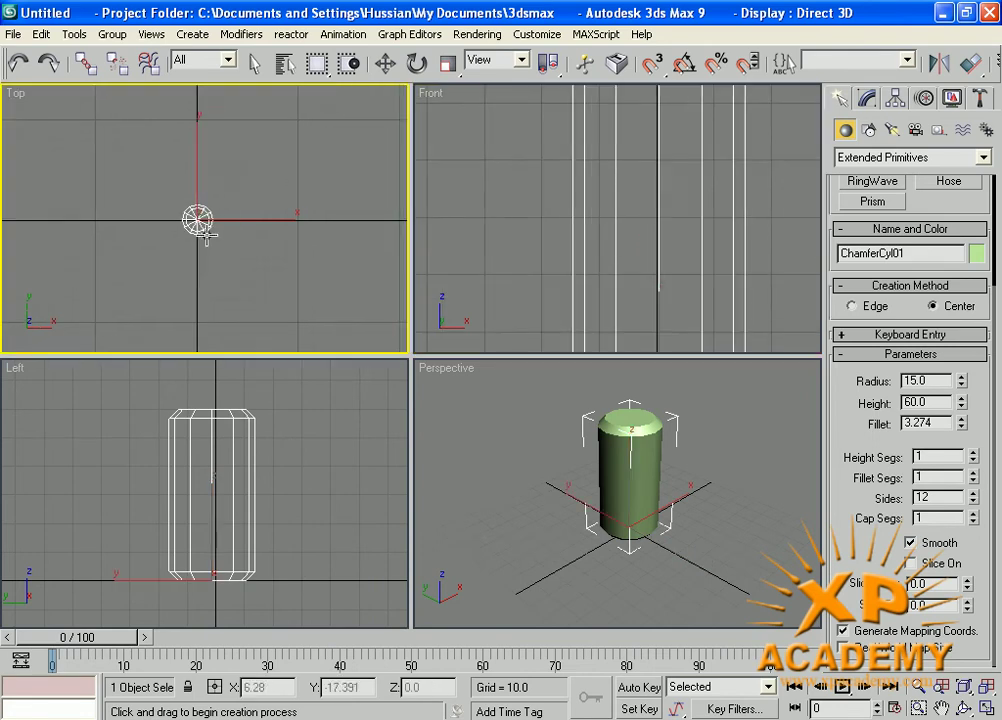
scroll(157, 183, up, 3)
middle_drag(537, 268, 532, 262)
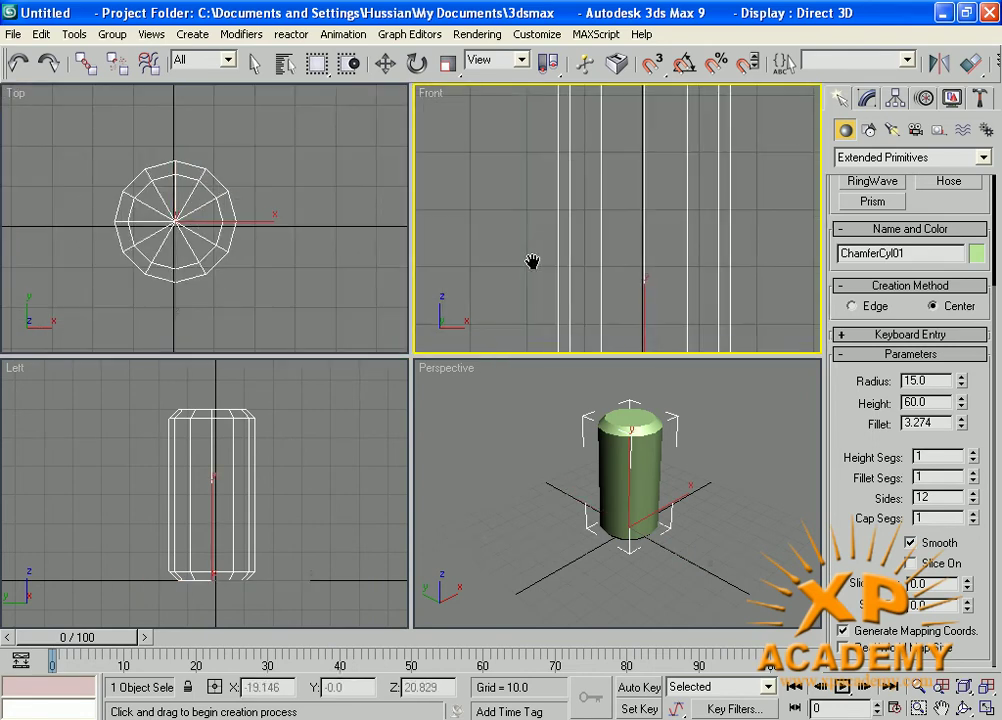
scroll(520, 275, down, 2)
scroll(618, 286, down, 1)
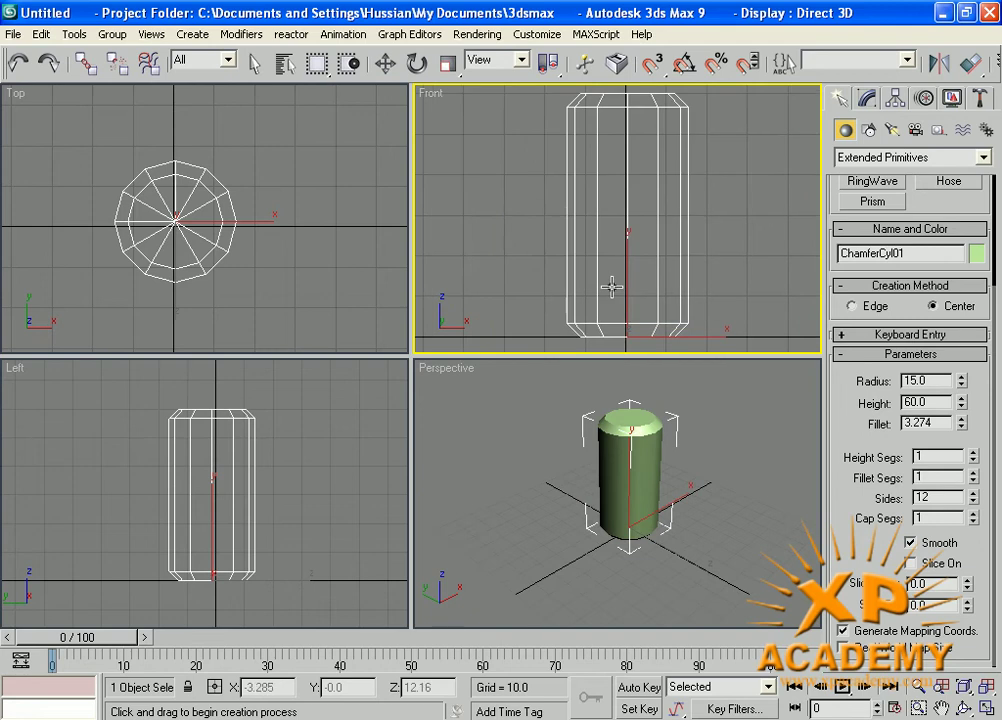
drag(779, 492, 766, 510)
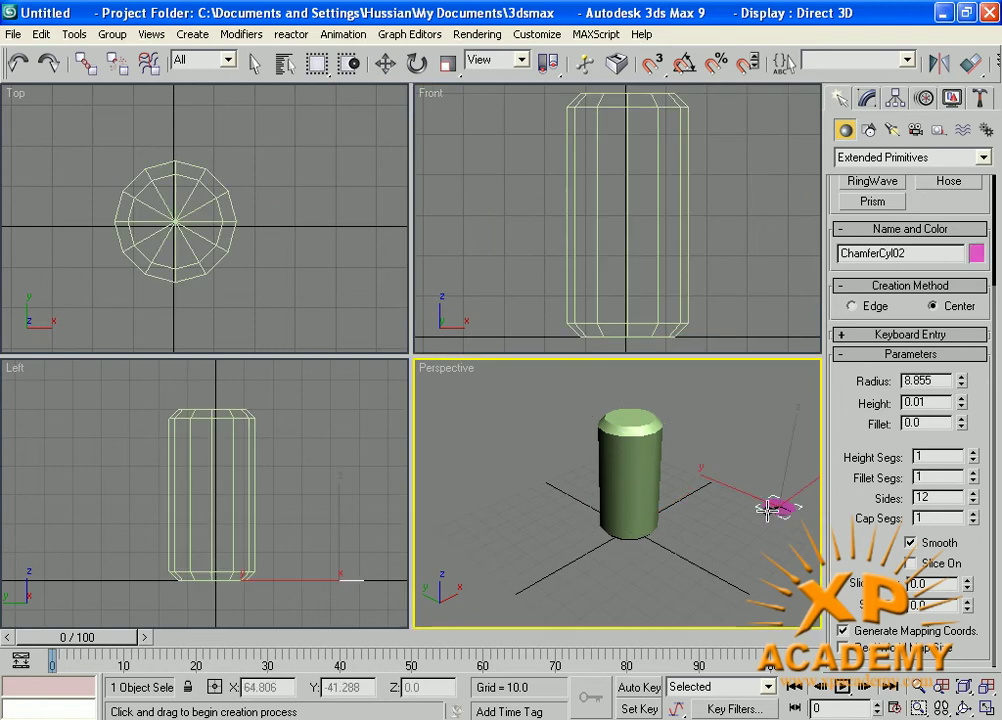
right_click(767, 510)
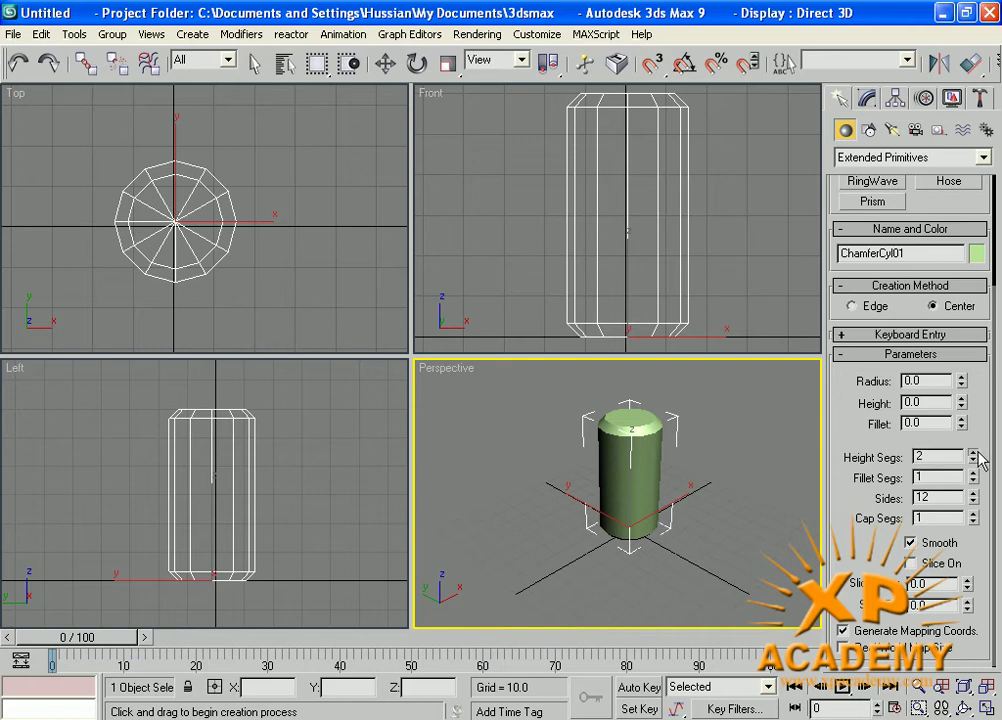
drag(973, 453, 967, 380)
- Open the green chamfer cylinder's editable parameters and set its height segments to 4
click(868, 98)
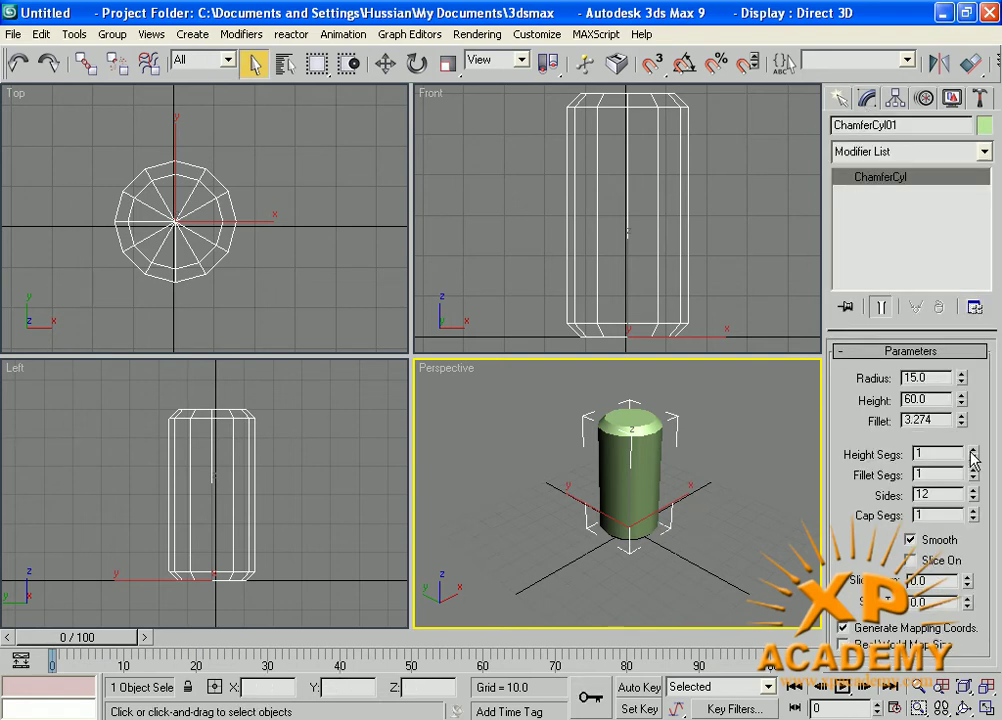
drag(972, 460, 972, 435)
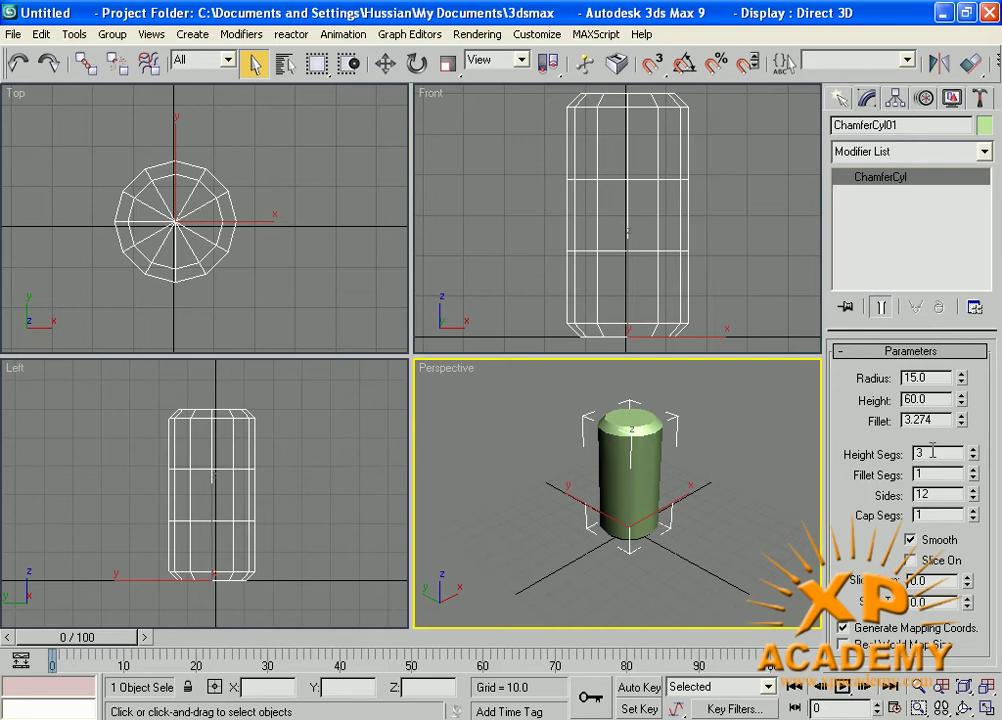
click(973, 450)
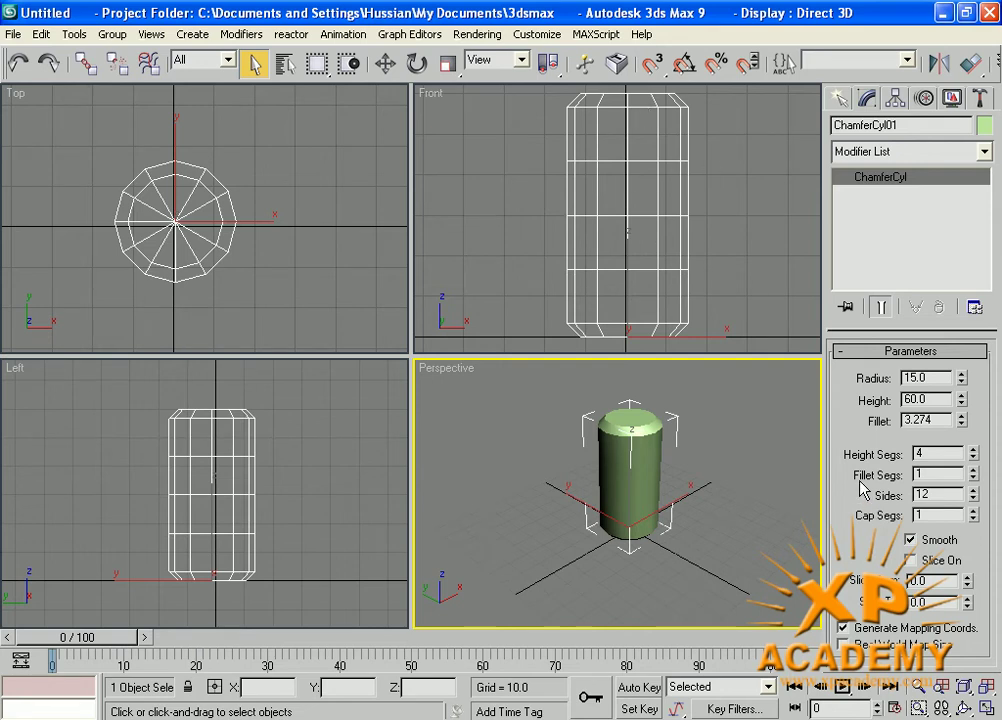
- Raise the cylinder's fillet segments to 4 and inspect its rounded top edge up close
double_click(916, 492)
click(973, 470)
click(973, 470)
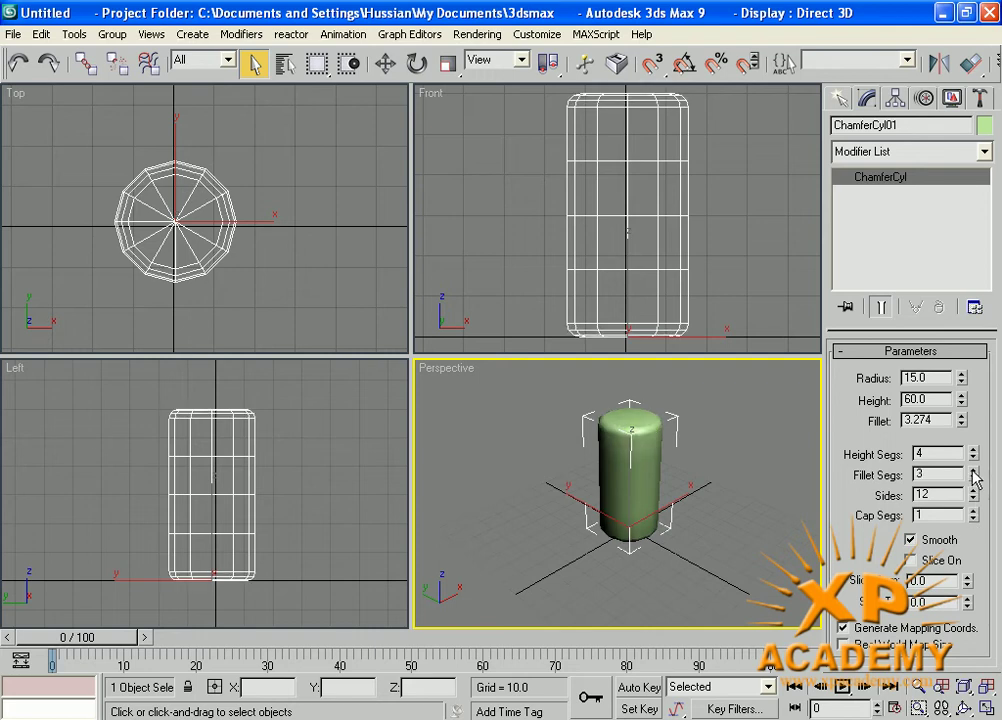
click(973, 470)
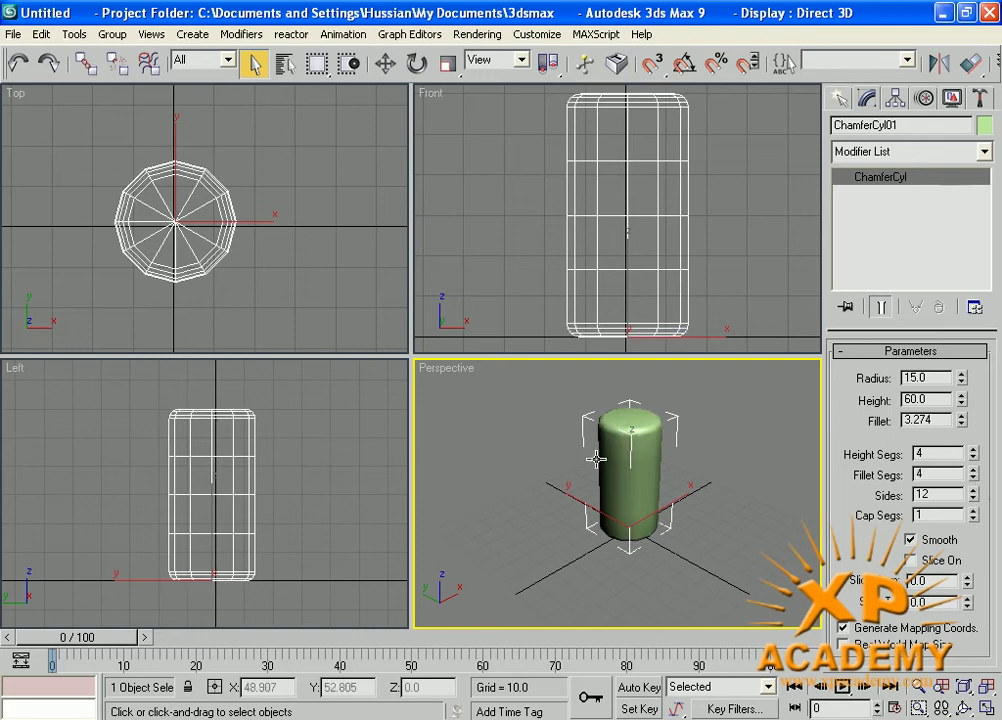
scroll(638, 468, up, 5)
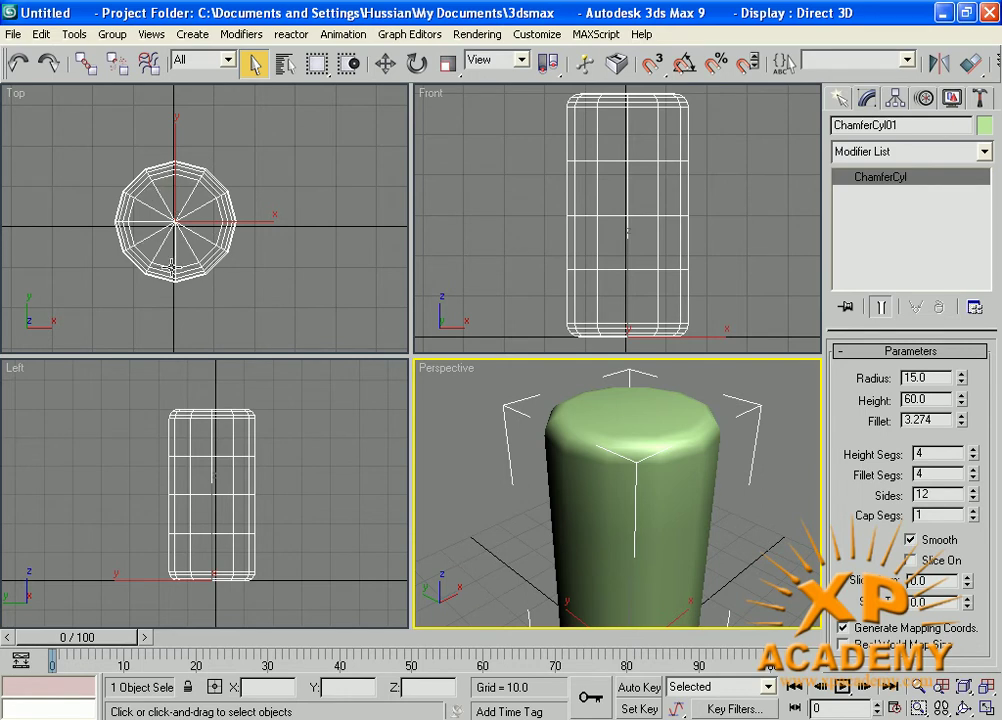
- Raise the cylinder's number of sides to 17 and return it to 12 to compare the outline
click(973, 493)
click(973, 493)
click(973, 493)
click(973, 493)
click(973, 493)
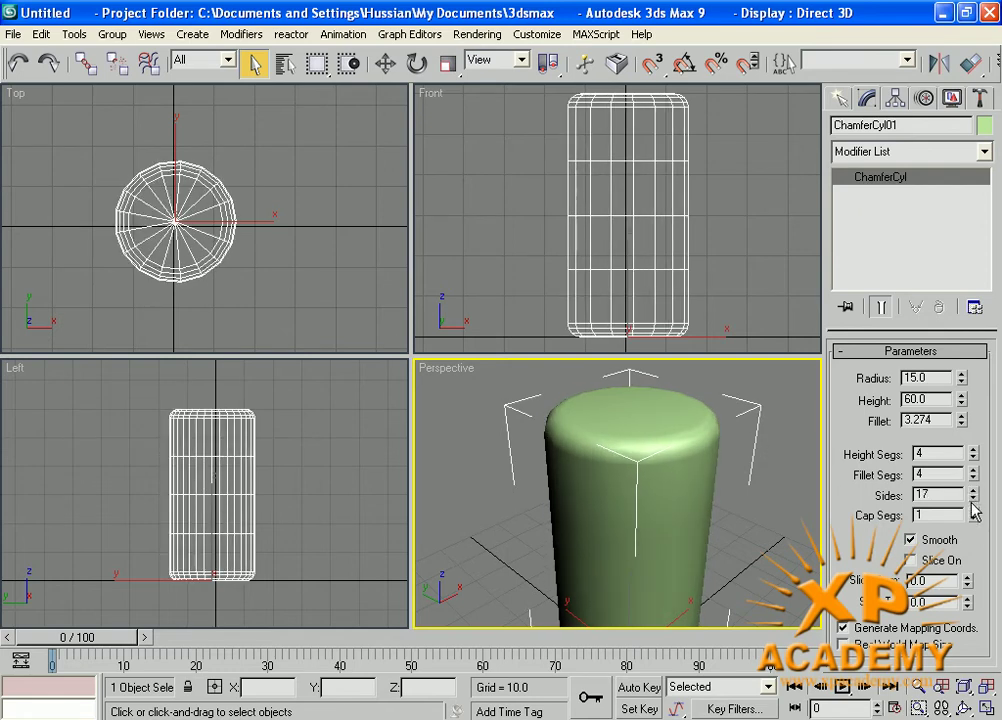
click(973, 499)
click(973, 499)
click(973, 499)
click(973, 499)
click(973, 499)
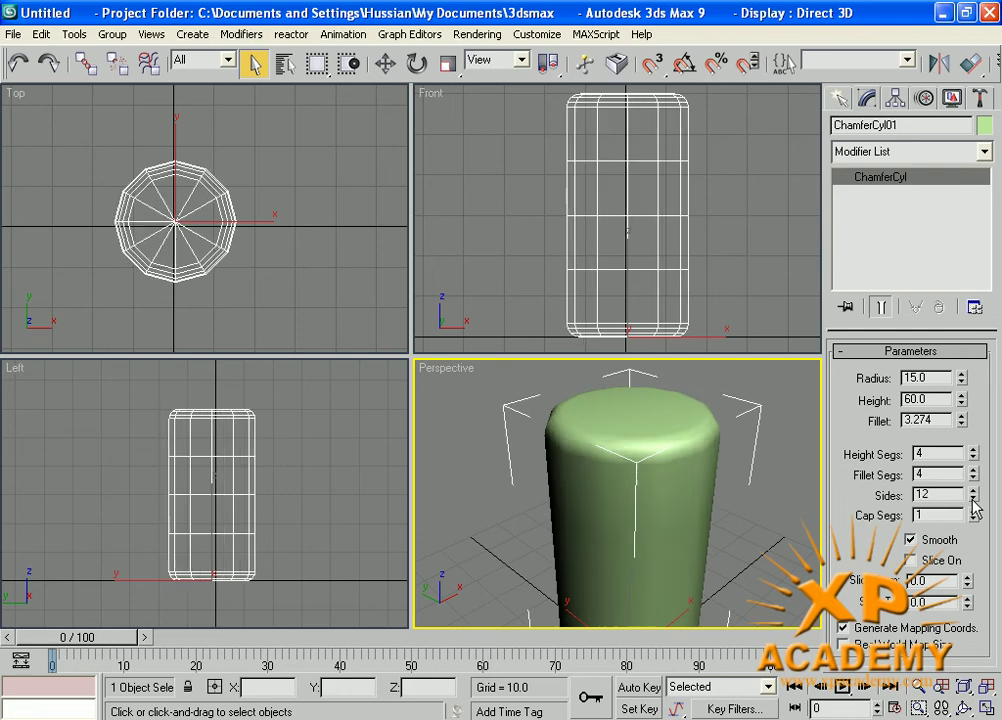
- Reduce the cylinder to 7 sides, turn smoothing off and inspect the faceted shape
click(973, 499)
click(973, 499)
click(973, 499)
click(973, 499)
click(973, 499)
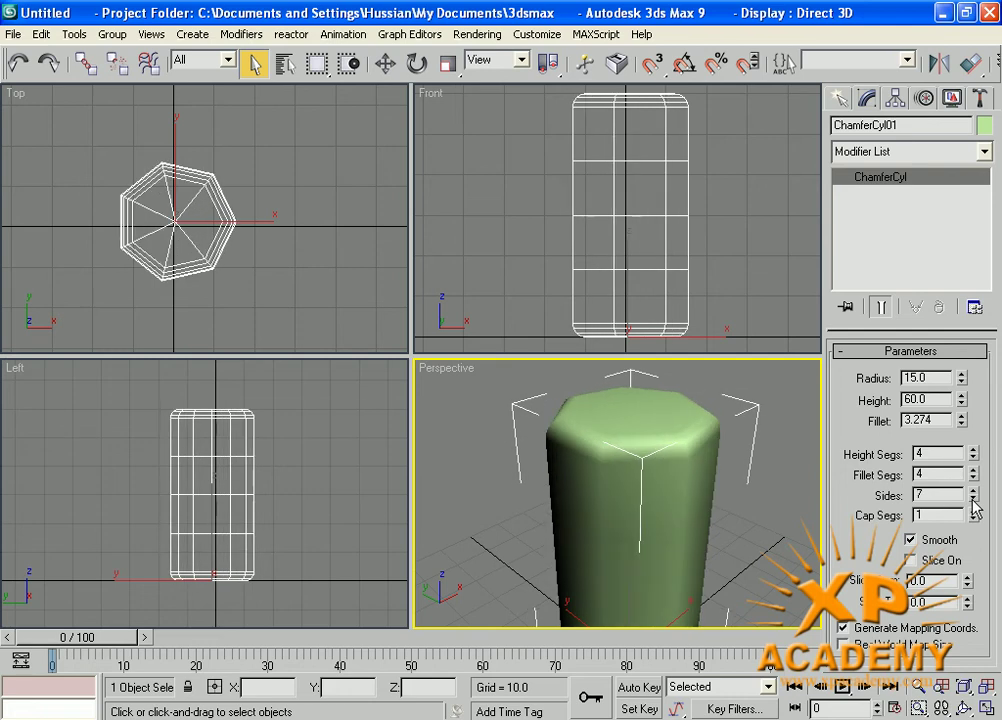
click(911, 541)
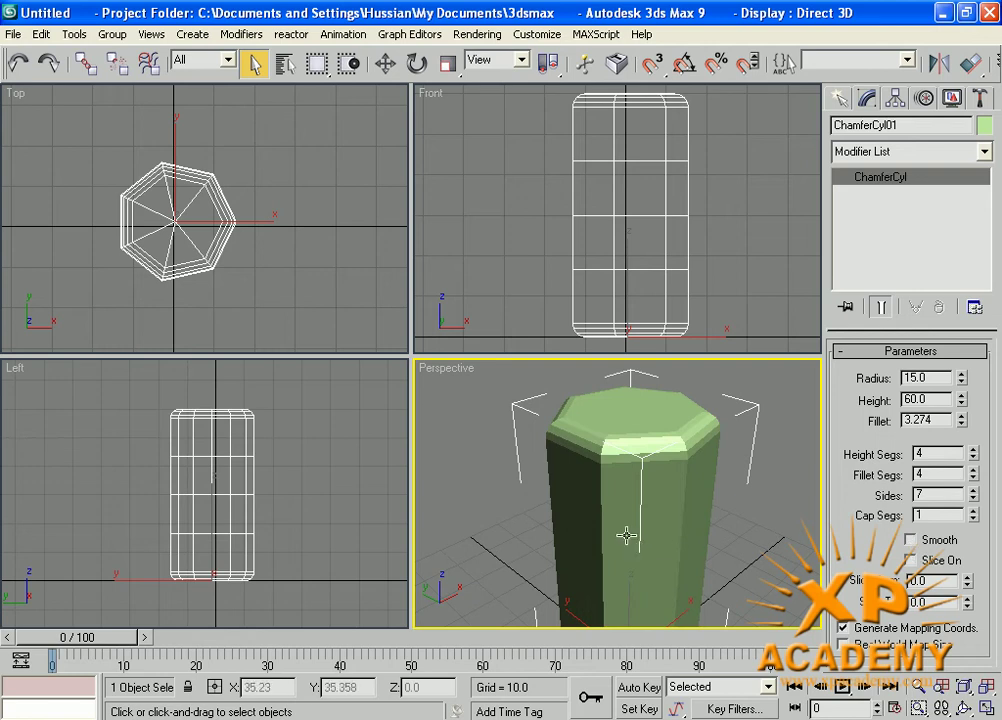
scroll(600, 510, up, 2)
scroll(617, 515, down, 4)
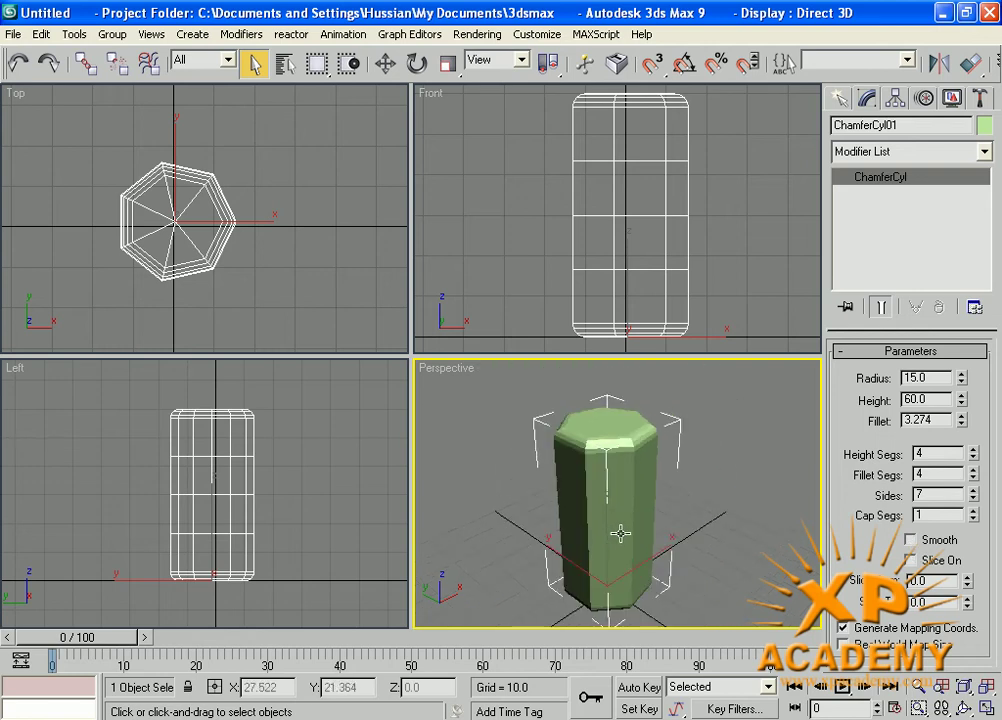
scroll(622, 537, down, 2)
- Set the cylinder's sides to 6 for a hexagonal outline and toggle smoothing on and back off
middle_drag(192, 295, 204, 293)
scroll(204, 293, up, 3)
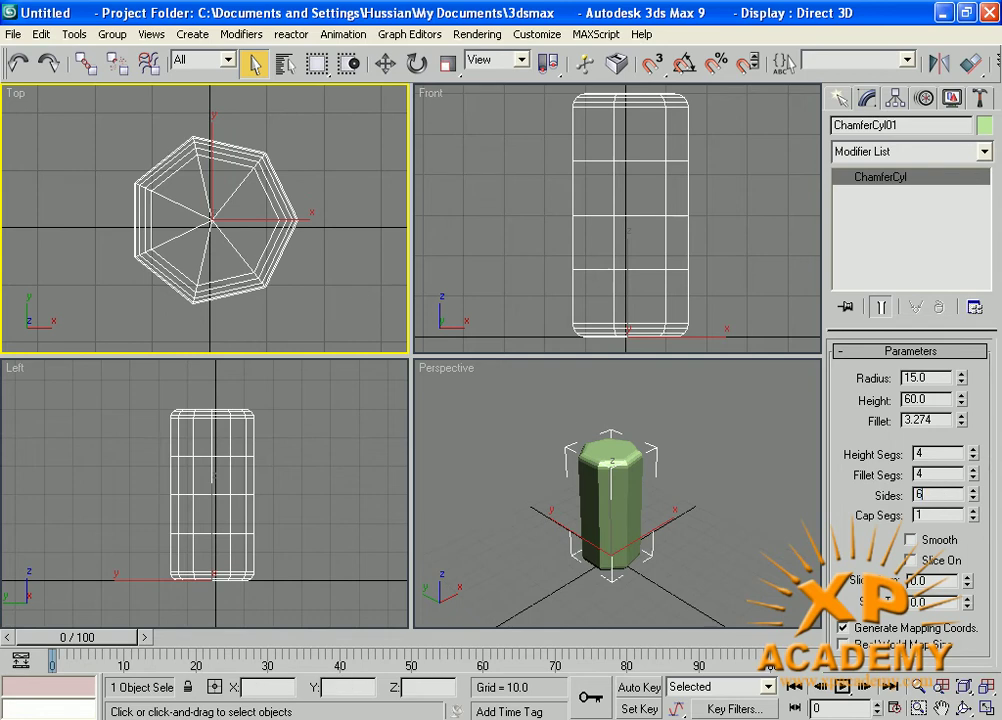
key(Tab)
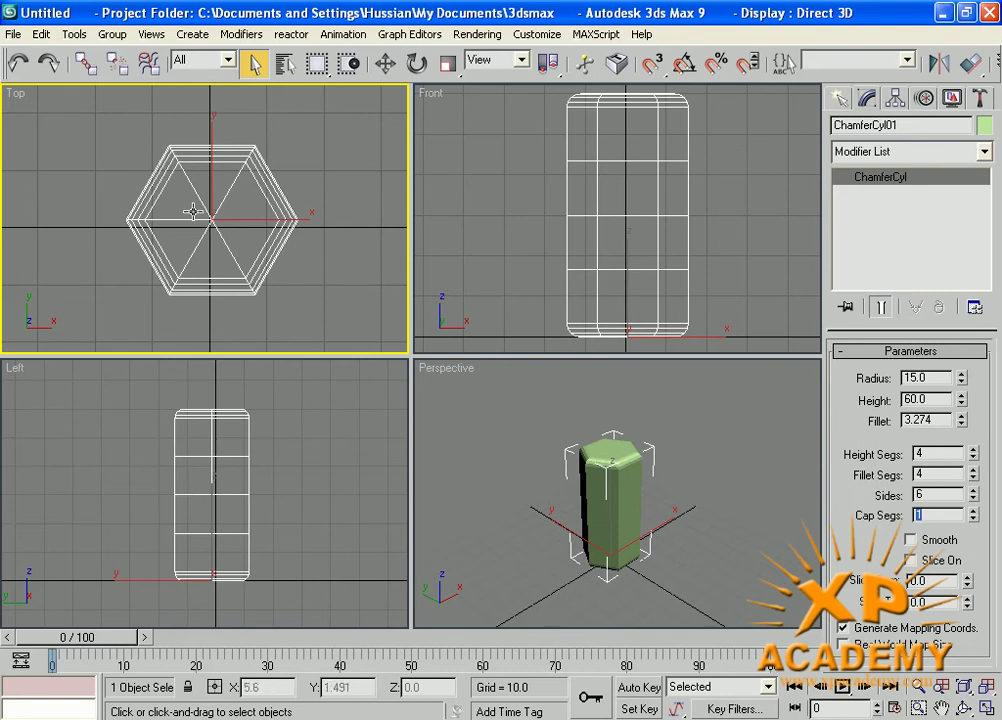
click(911, 541)
click(911, 543)
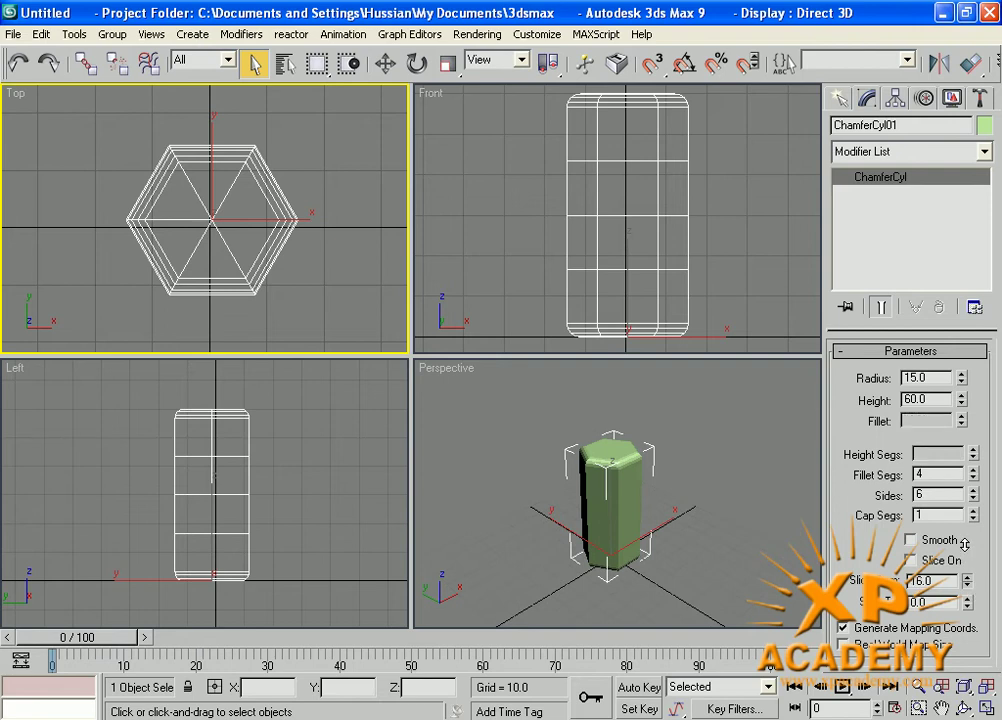
- Turn slicing on for the cylinder and adjust the slice start angle to about 179.5, leaving a half shape
click(911, 560)
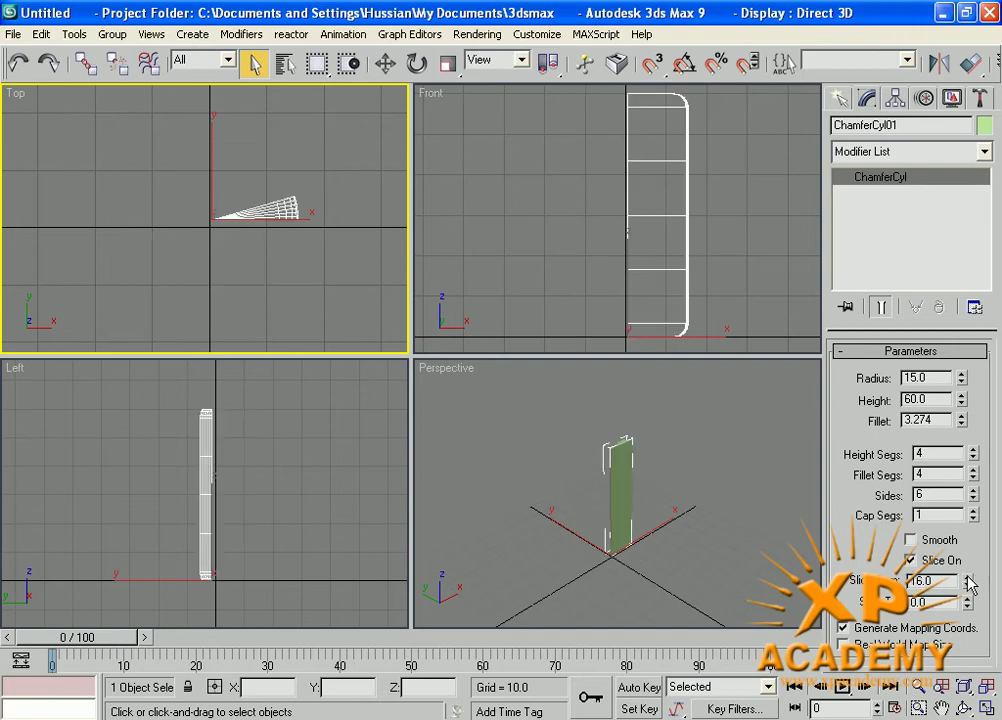
drag(968, 585, 944, 255)
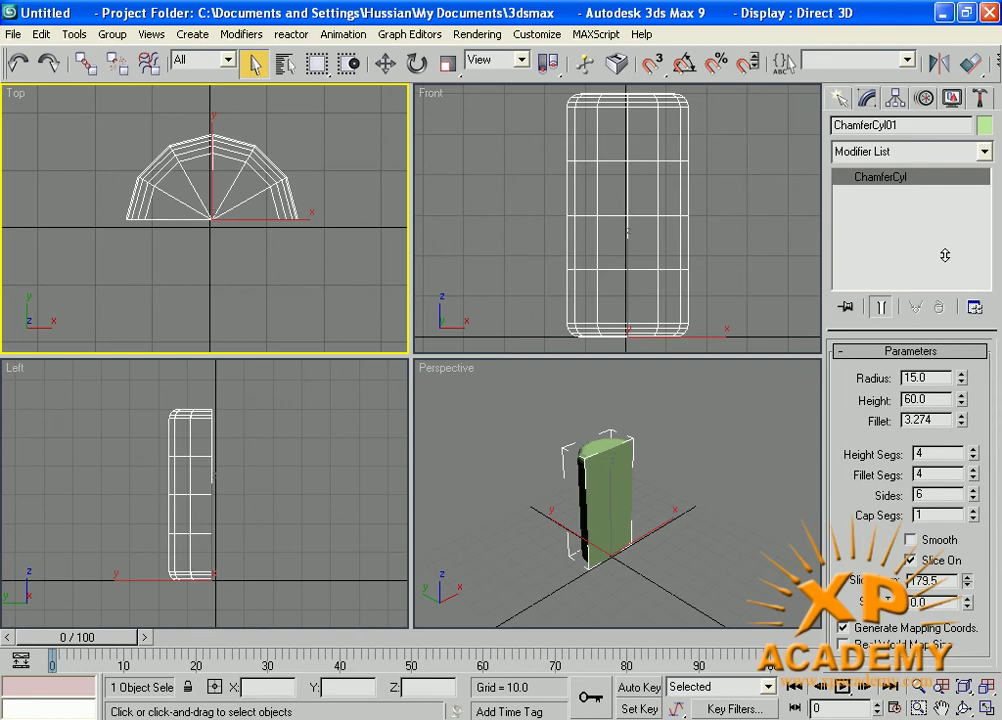
alt+middle_drag(819, 434, 769, 443)
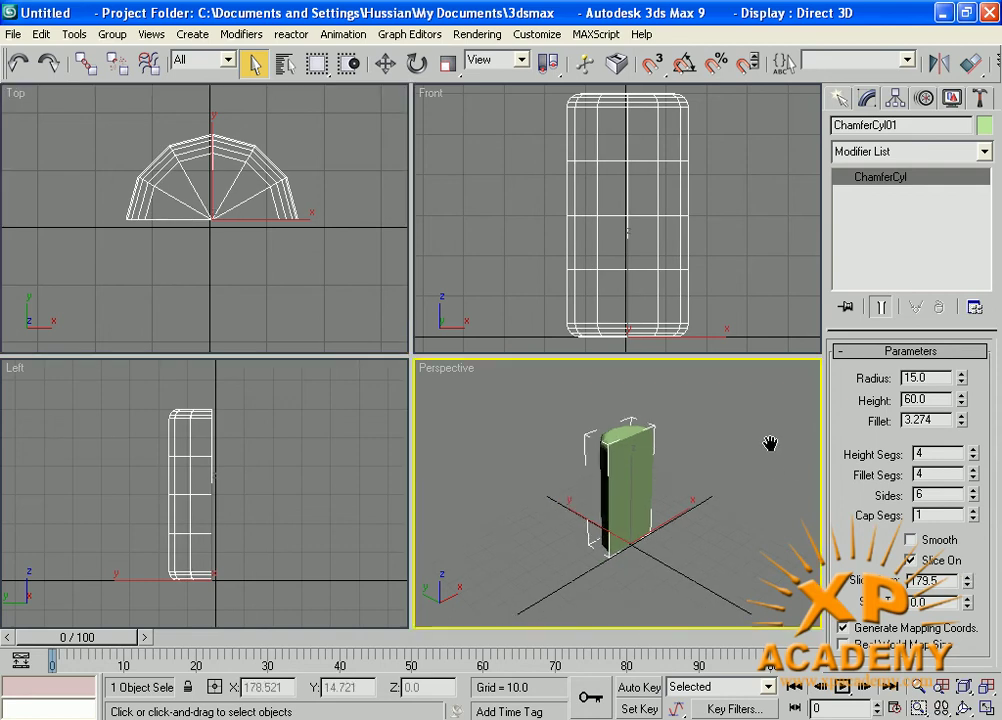
- Set the chamfer cylinder's slice start angle to exactly 180 and check the half shape in the perspective view
double_click(940, 577)
key(BackSpace)
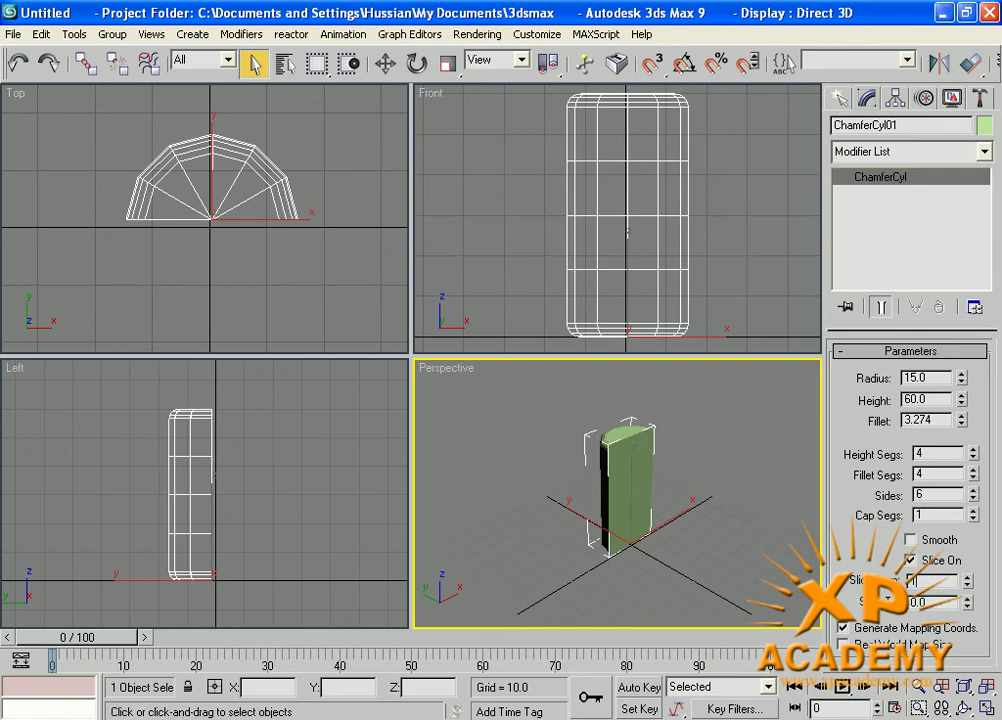
text(180)
key(Return)
middle_drag(729, 559, 672, 506)
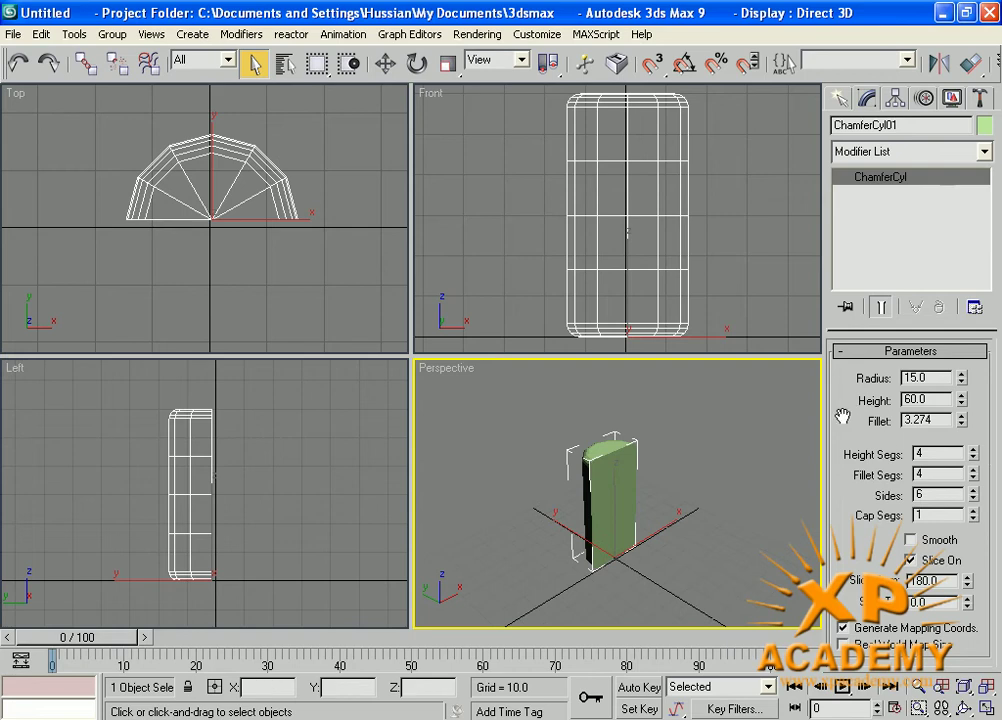
- Delete the chamfer cylinder and start creating an OilTank from the Extended Primitives
key(Delete)
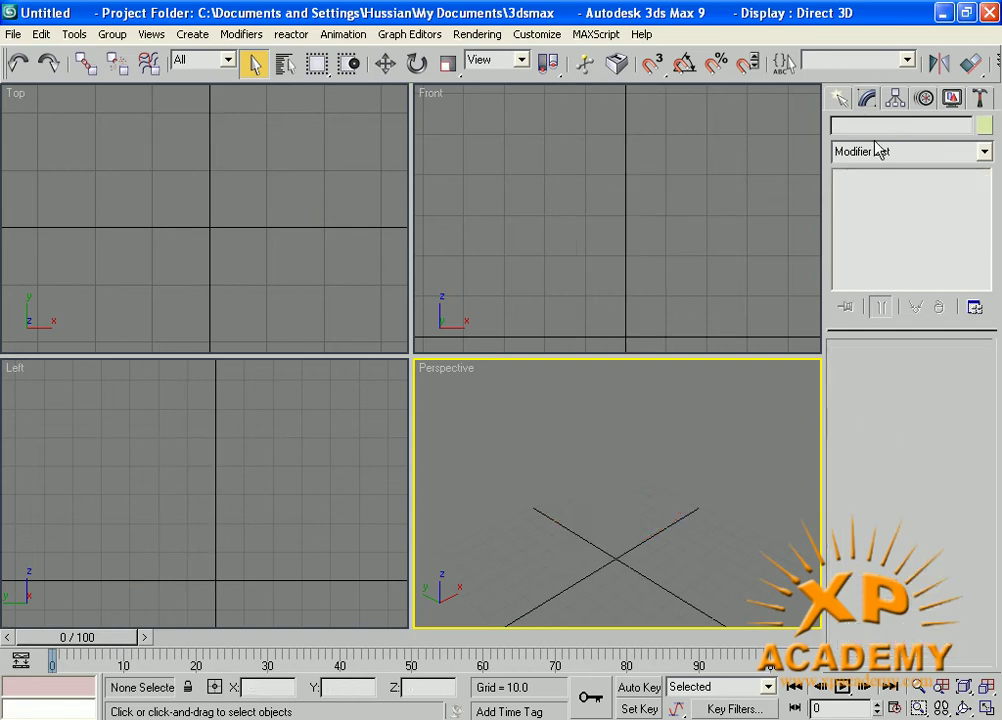
click(840, 99)
click(872, 264)
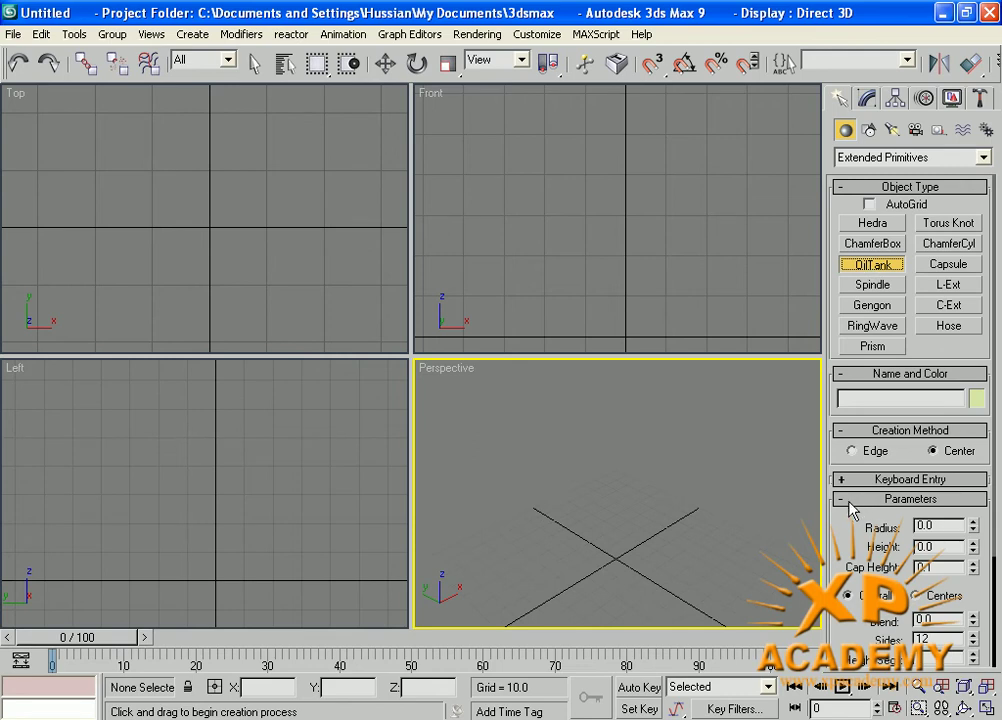
middle_drag(630, 560, 628, 509)
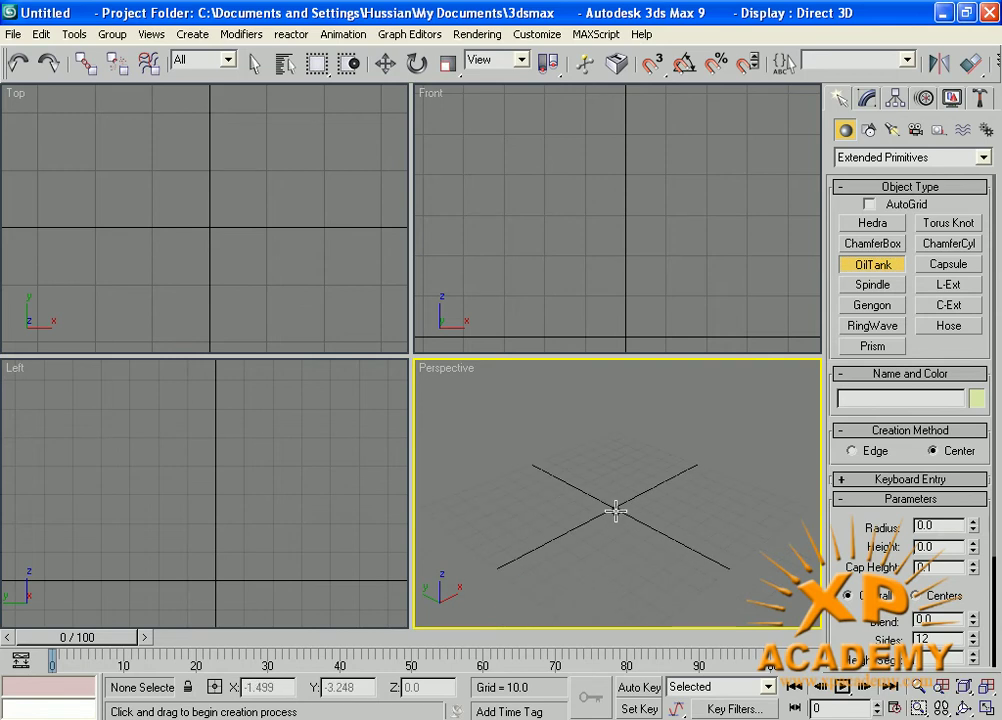
drag(608, 511, 642, 537)
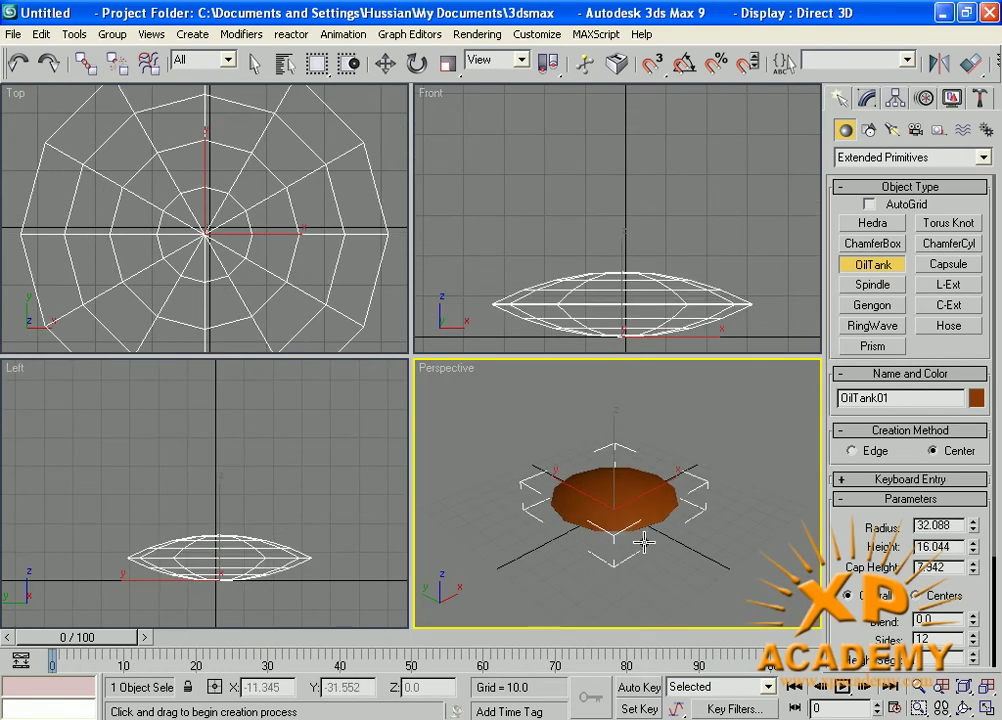
right_click(642, 537)
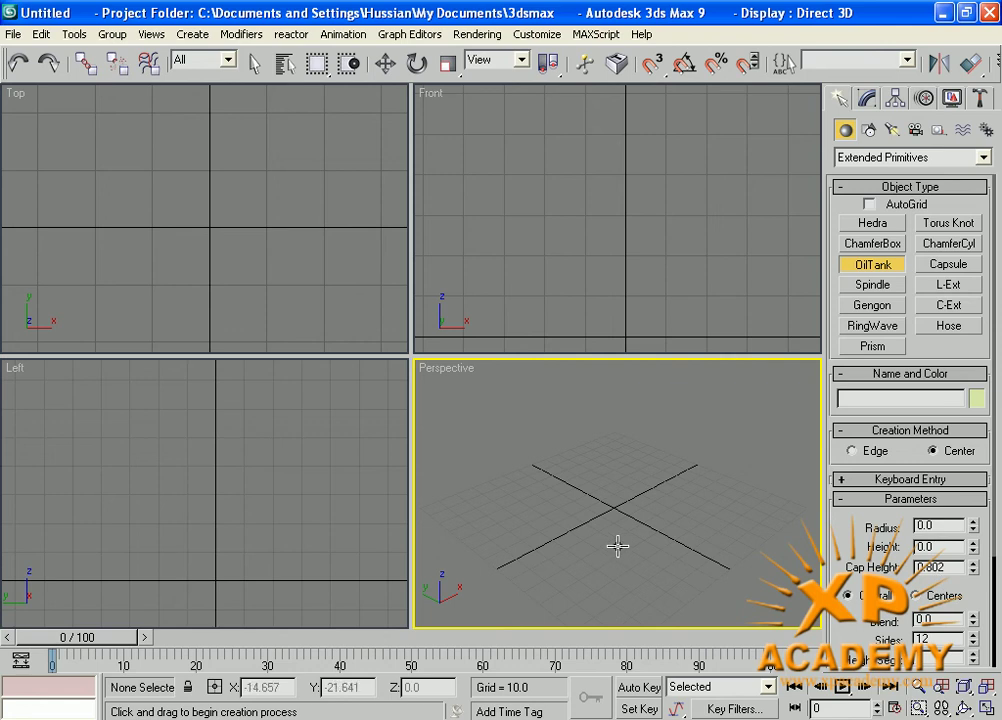
drag(618, 513, 616, 531)
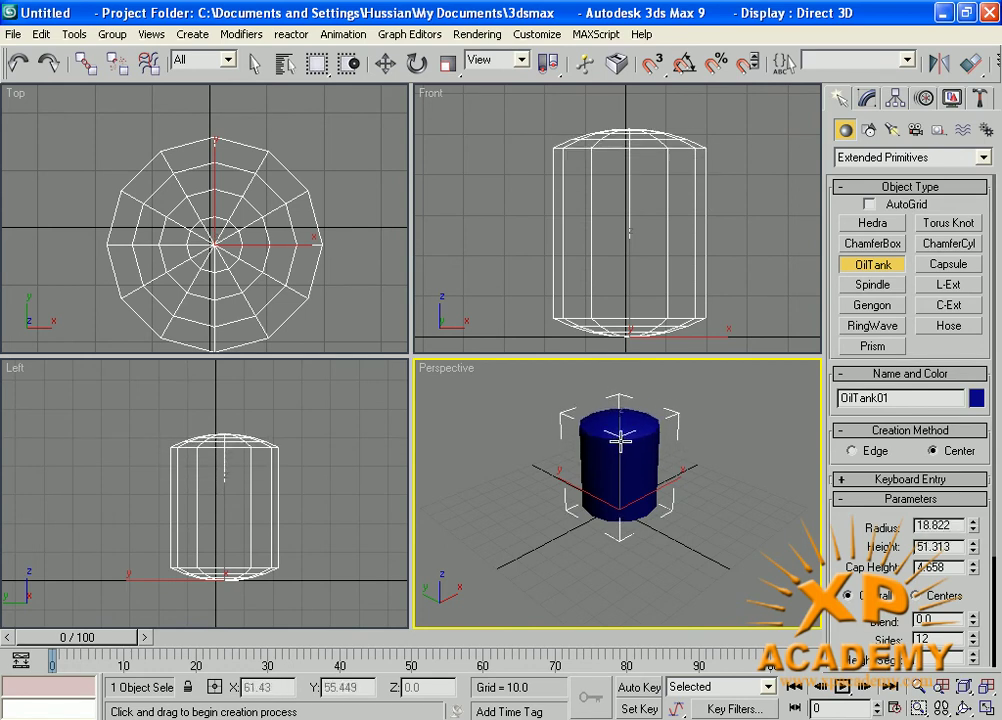
click(620, 446)
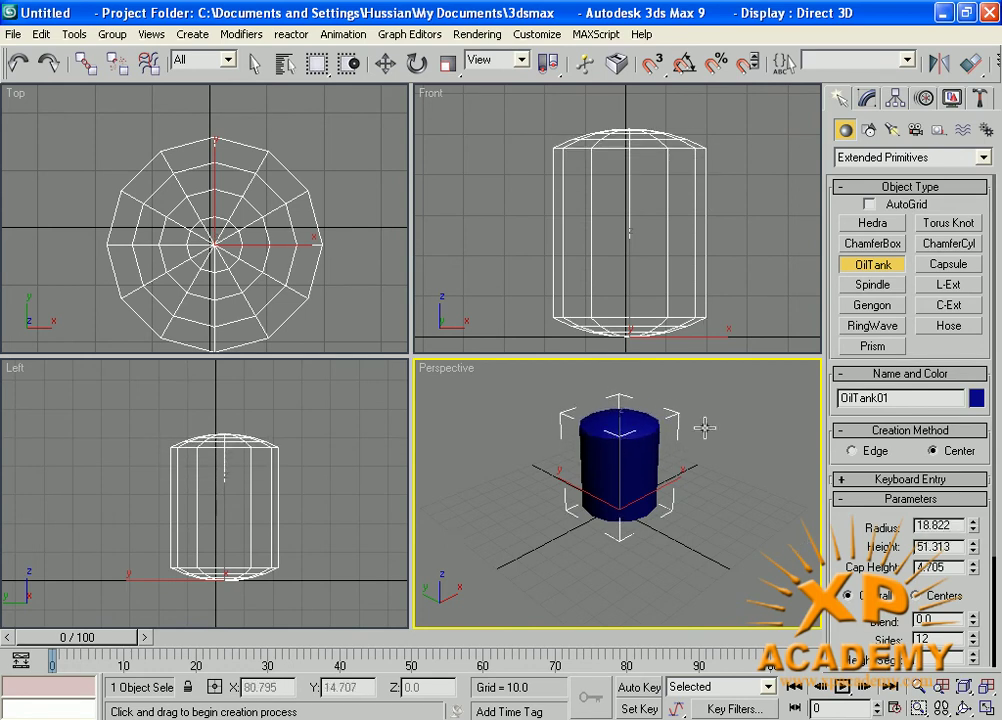
right_click(702, 538)
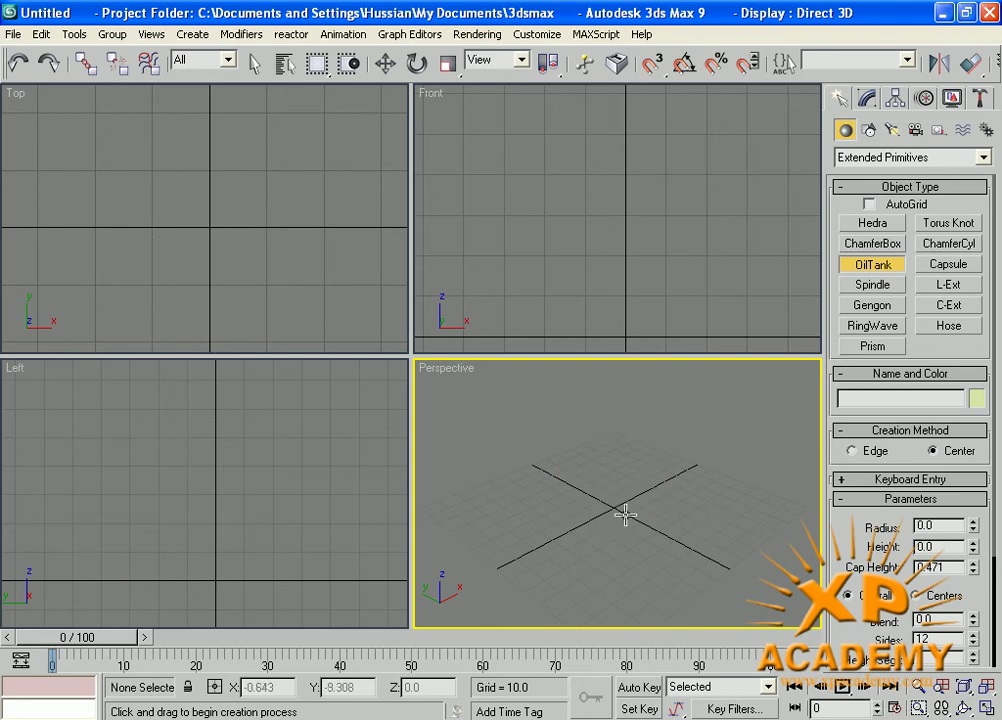
- Create an oil tank with domed caps near the perspective grid's centre, about 24.5 in radius and 62 high, and end the tool
drag(625, 516, 664, 530)
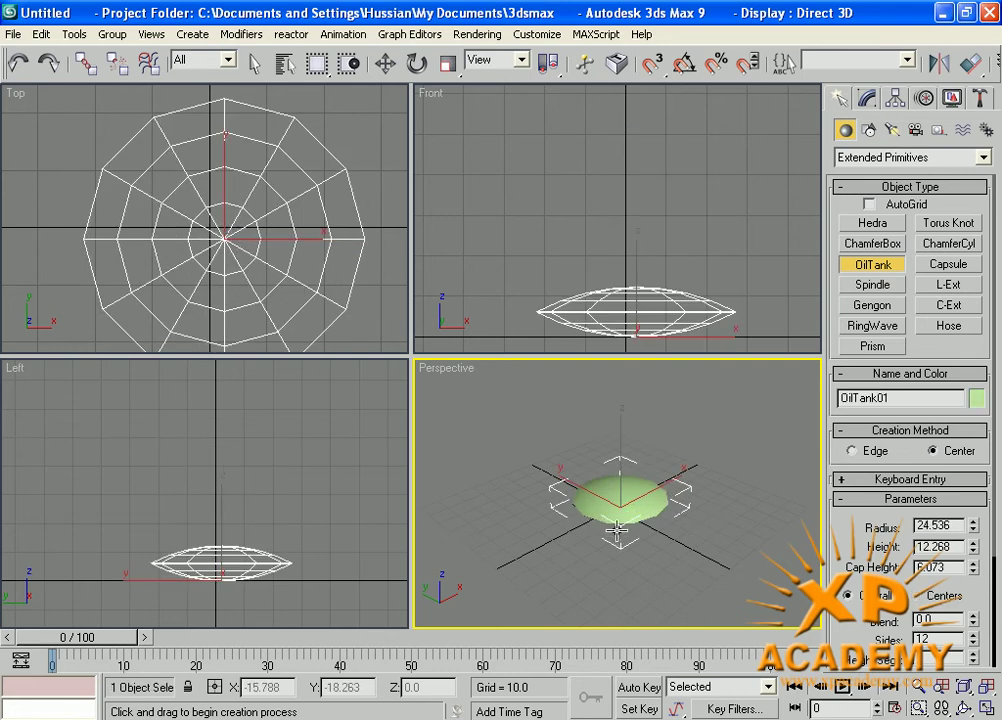
click(622, 408)
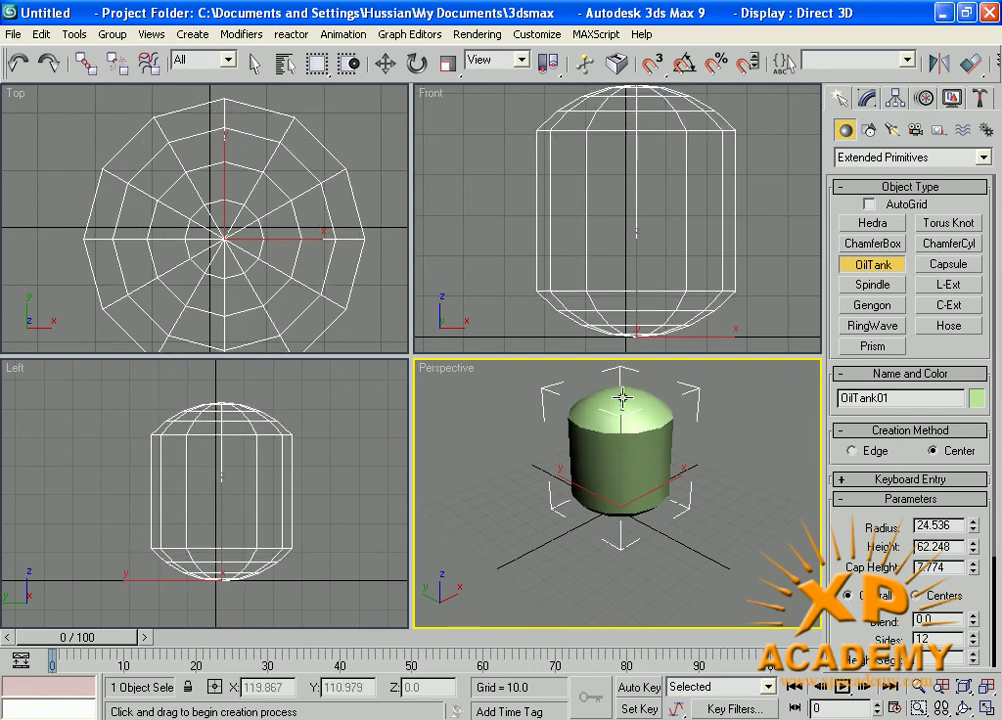
click(637, 483)
middle_drag(637, 483, 600, 544)
right_click(663, 549)
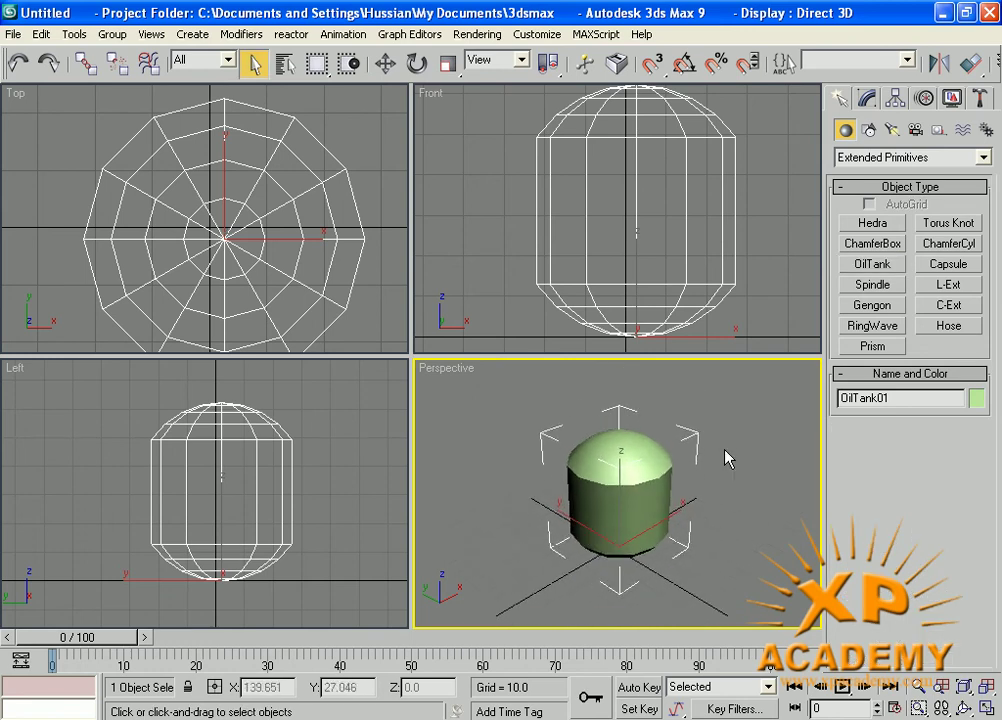
- Create a slim capsule beside the oil tank in the perspective view, with a radius of about 7 and a height of about 80
middle_drag(768, 463, 696, 472)
click(946, 265)
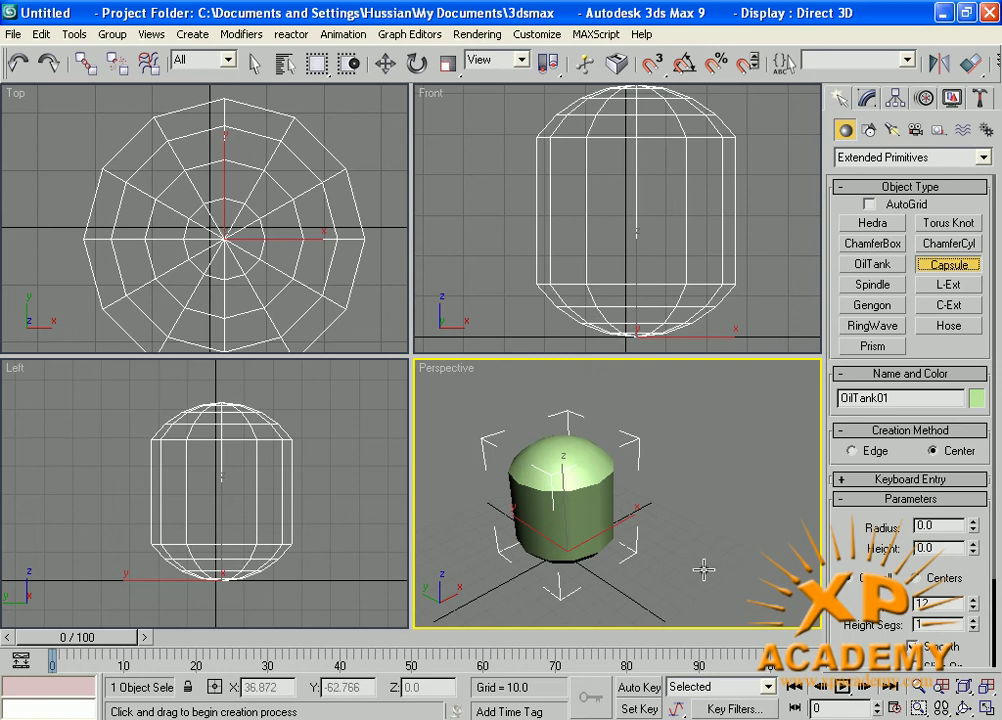
drag(722, 550, 718, 546)
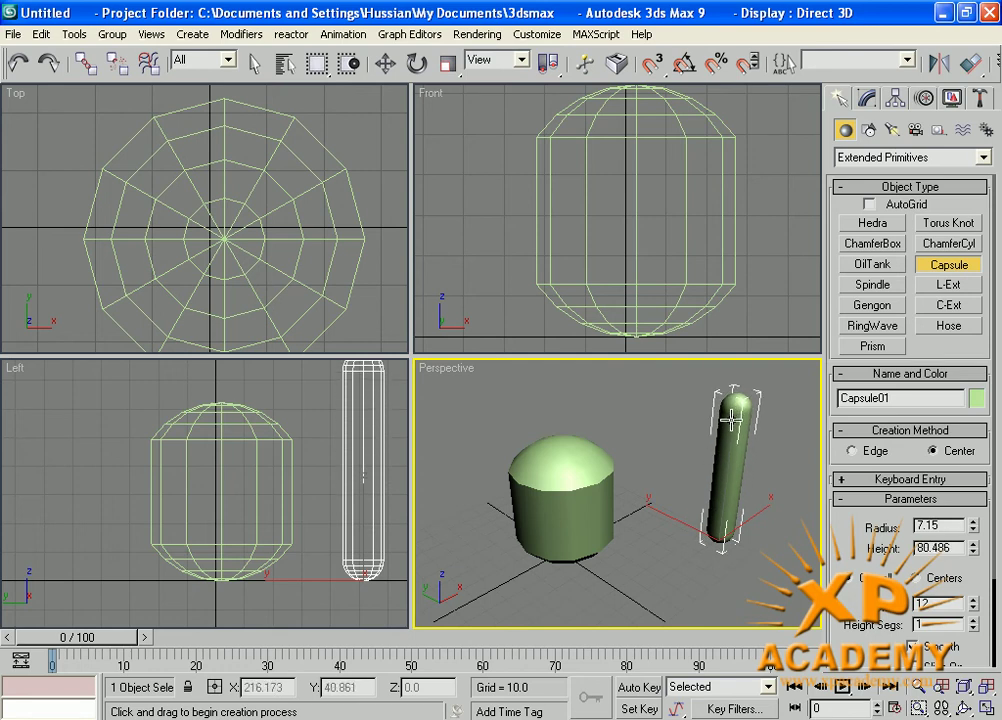
scroll(687, 519, down, 2)
middle_drag(676, 526, 673, 455)
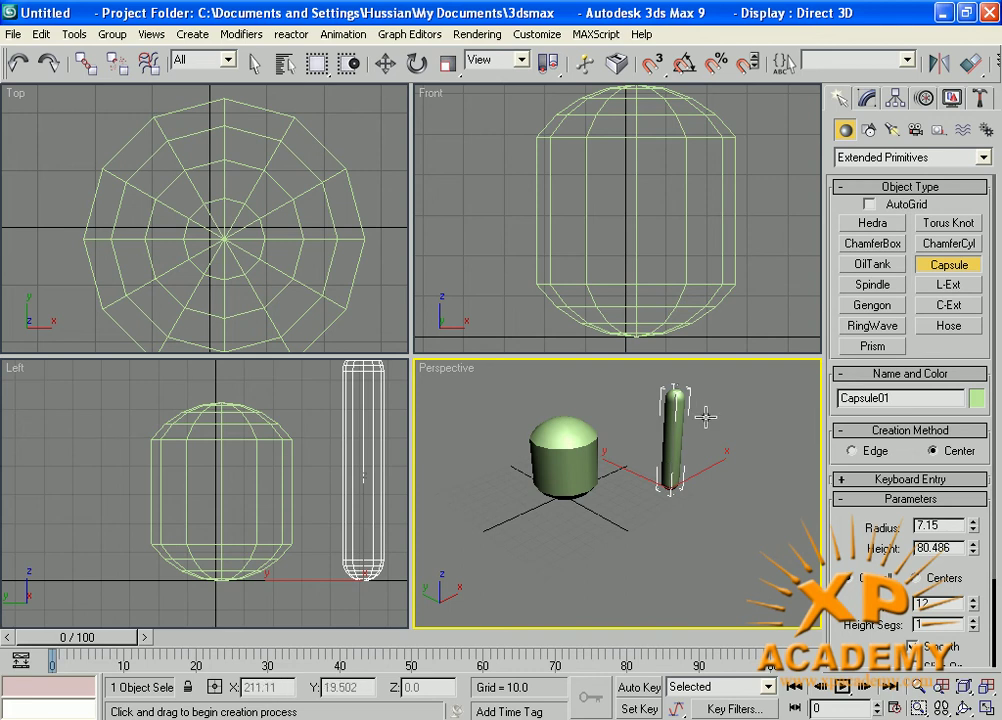
- Create a spindle on the oil tank's other side, about 18.7 in radius and 73.8 high, with a cap height of about 15
click(870, 288)
middle_drag(600, 550, 667, 514)
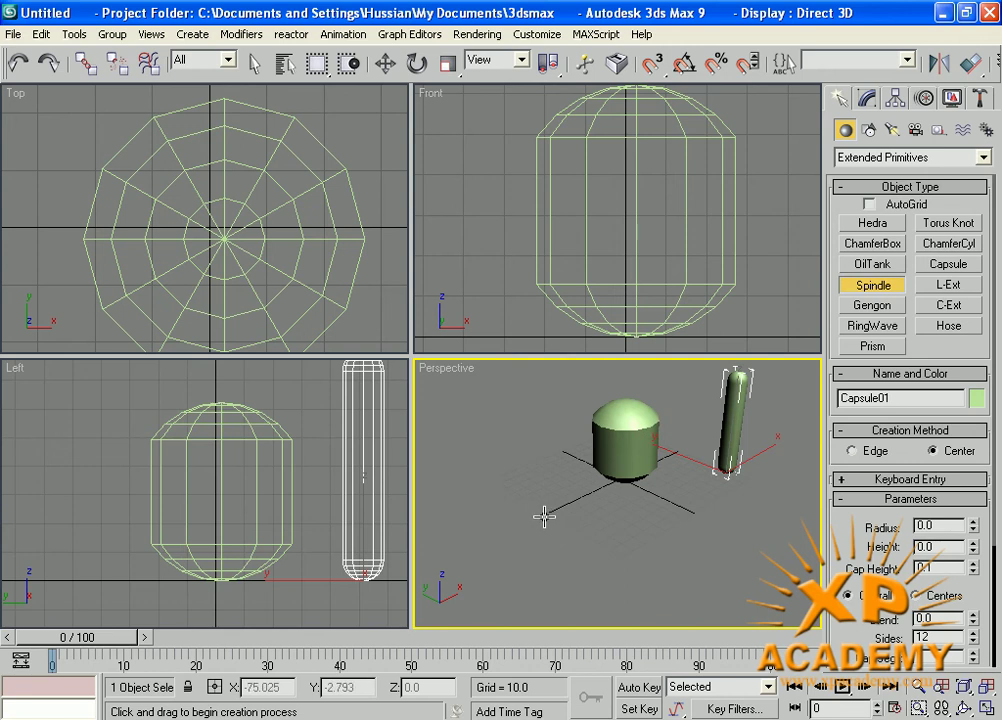
drag(542, 517, 530, 530)
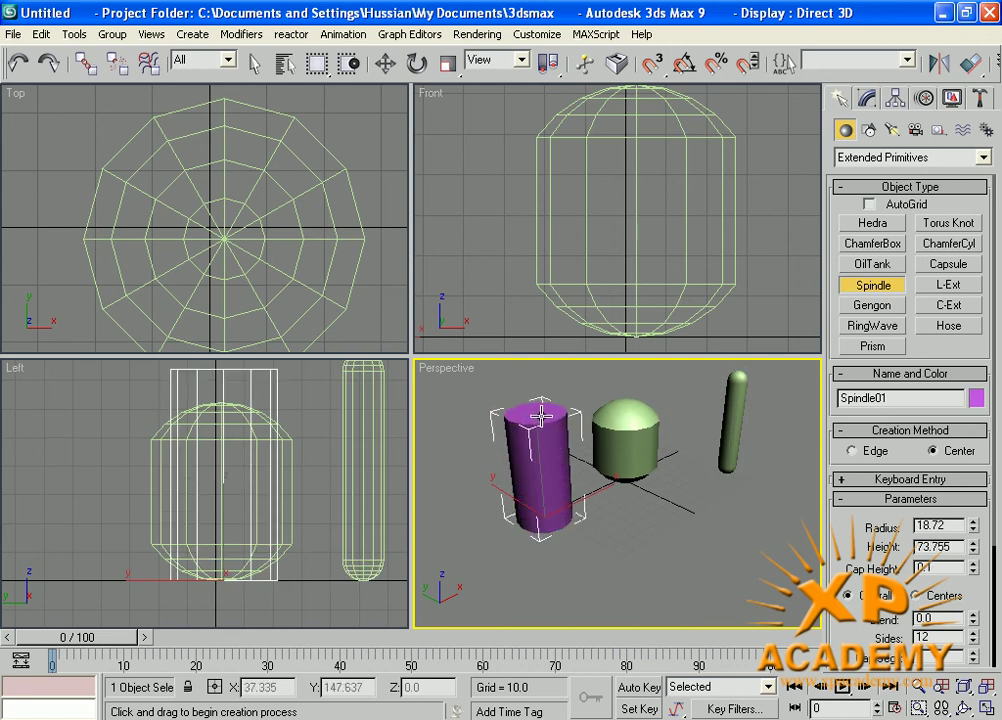
click(540, 415)
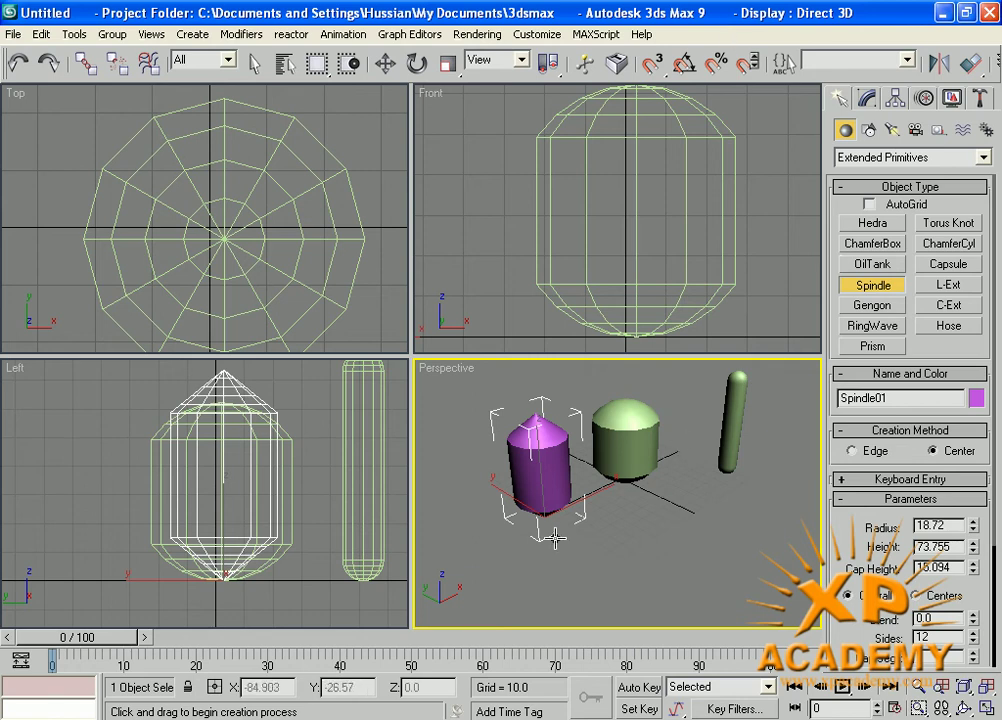
alt+middle_drag(539, 492, 628, 517)
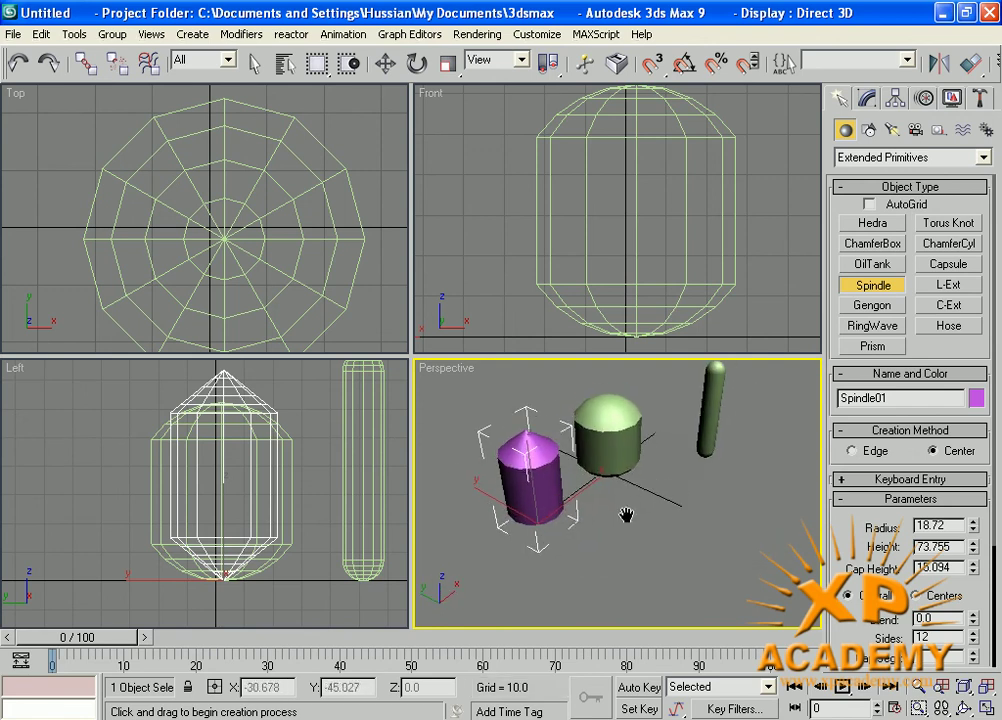
- Delete all objects in the scene and reset the extents of all viewports
key(ctrl+a)
key(Delete)
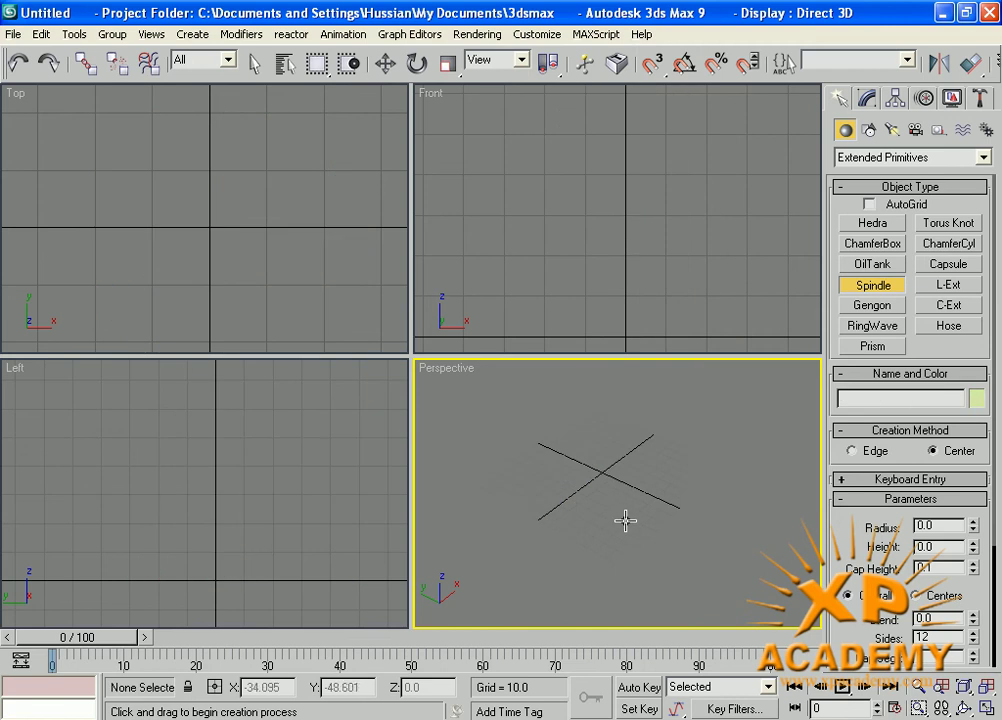
key(ctrl+shift+z)
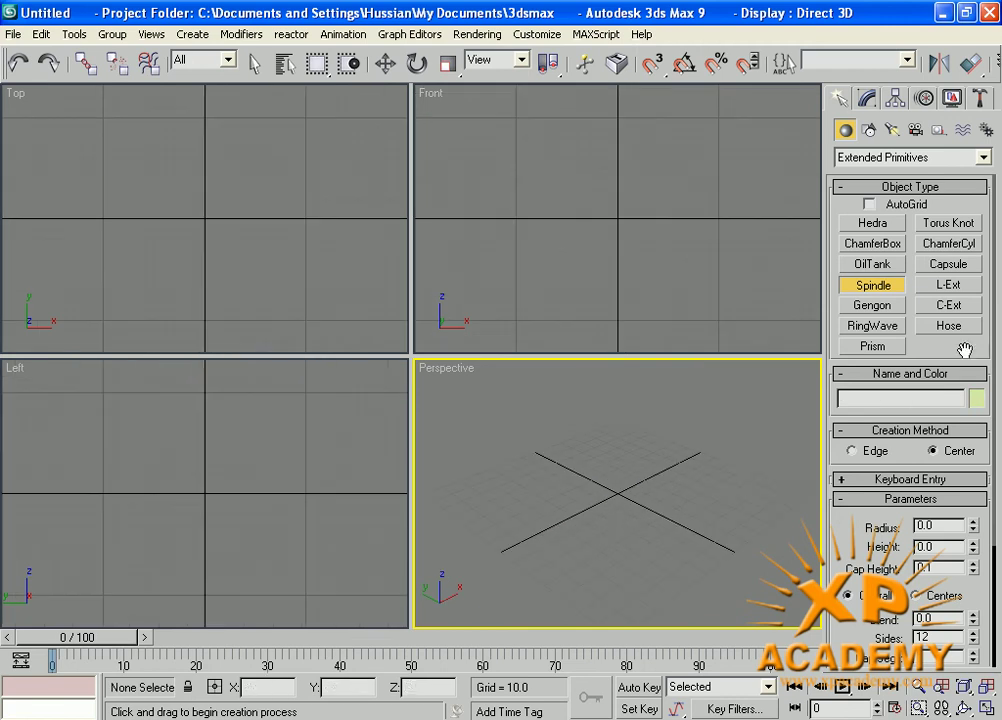
- Create an L-Ext wall in the Top view, about -158 side length, 152 front length, 80 high and 9.7 thick, and view it in full-size perspective
click(949, 288)
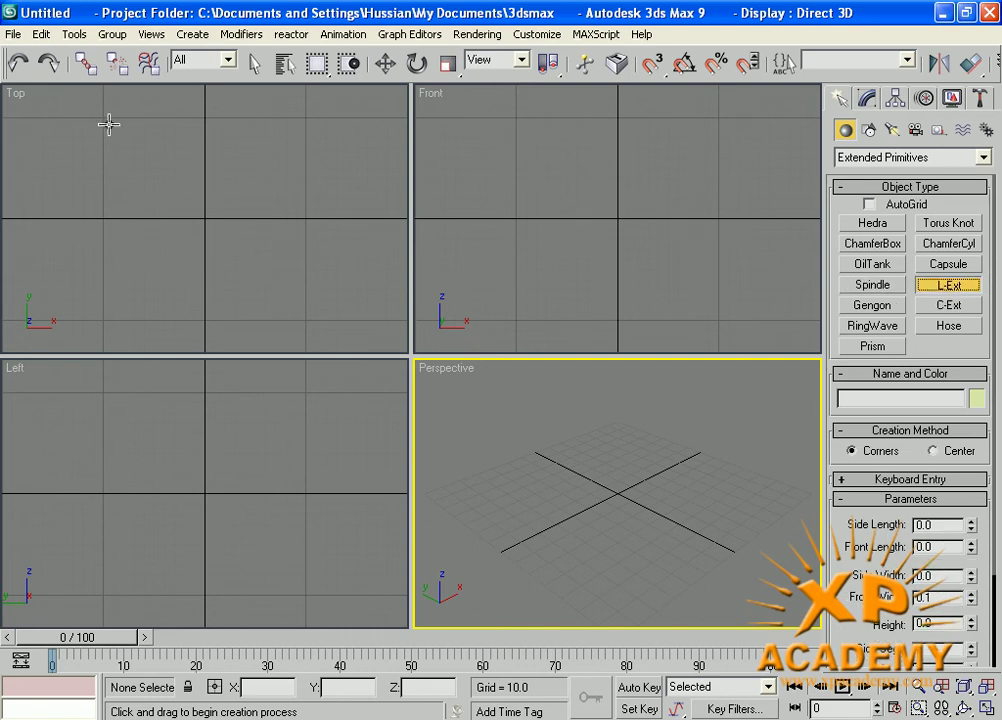
drag(104, 119, 257, 280)
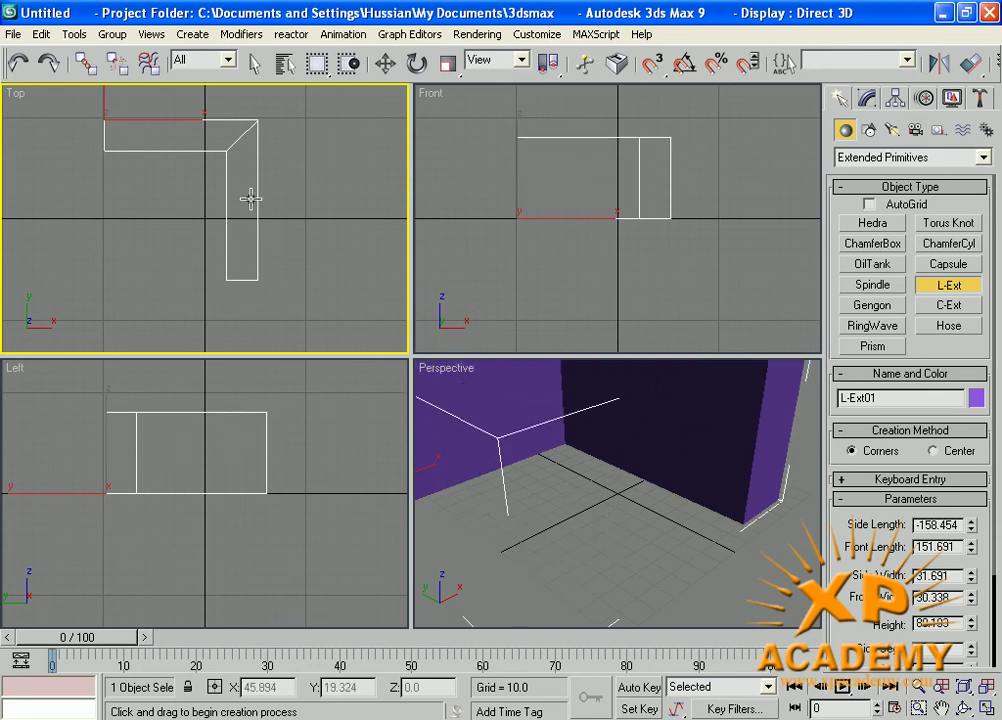
click(249, 203)
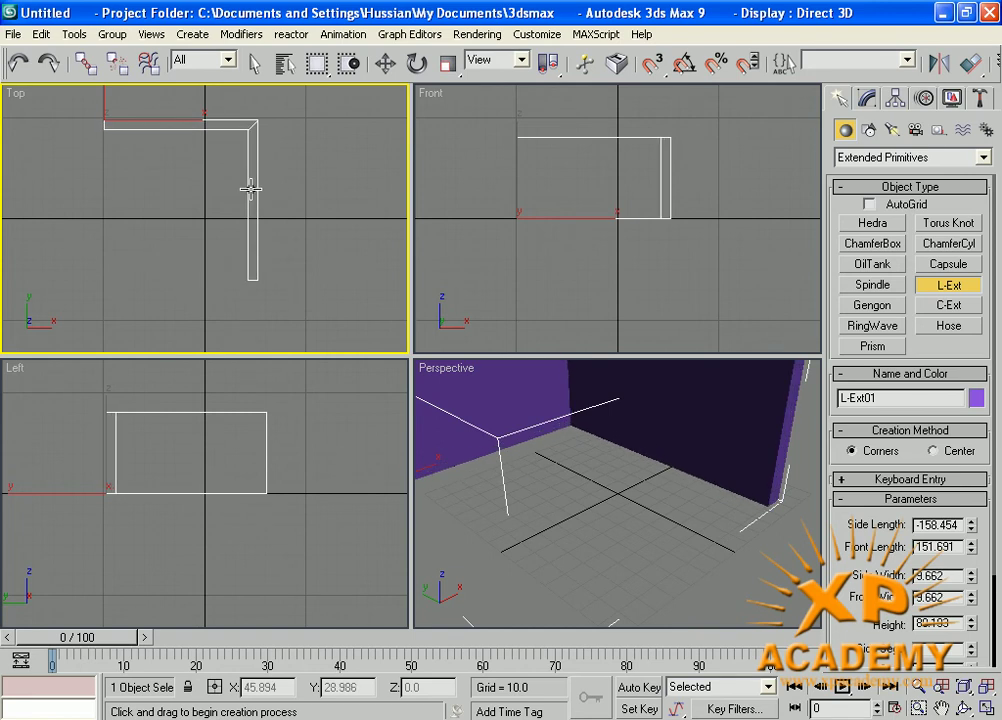
middle_drag(624, 472, 686, 521)
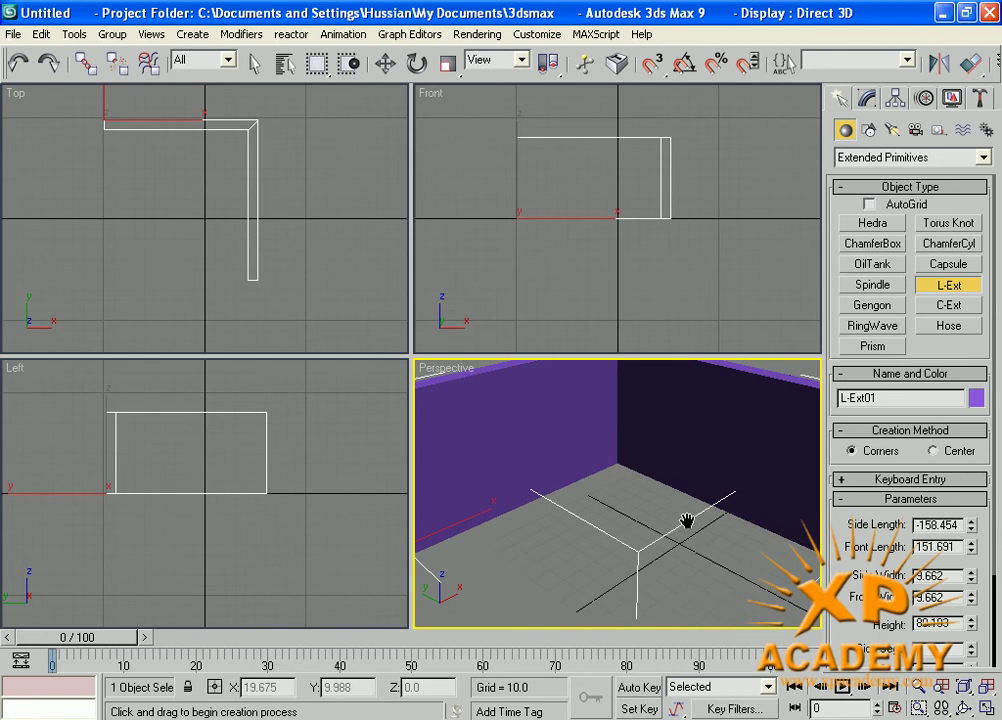
key(ctrl+shift+z)
key(alt+w)
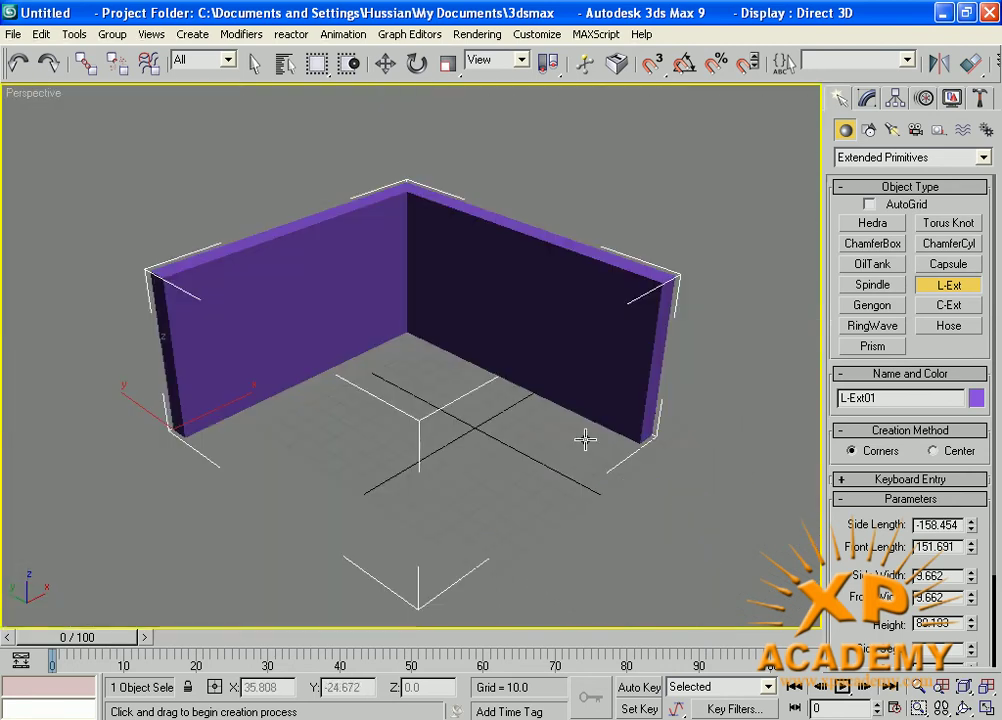
- Adjust the L-shaped wall's side length to about -160
drag(842, 550, 841, 440)
double_click(934, 413)
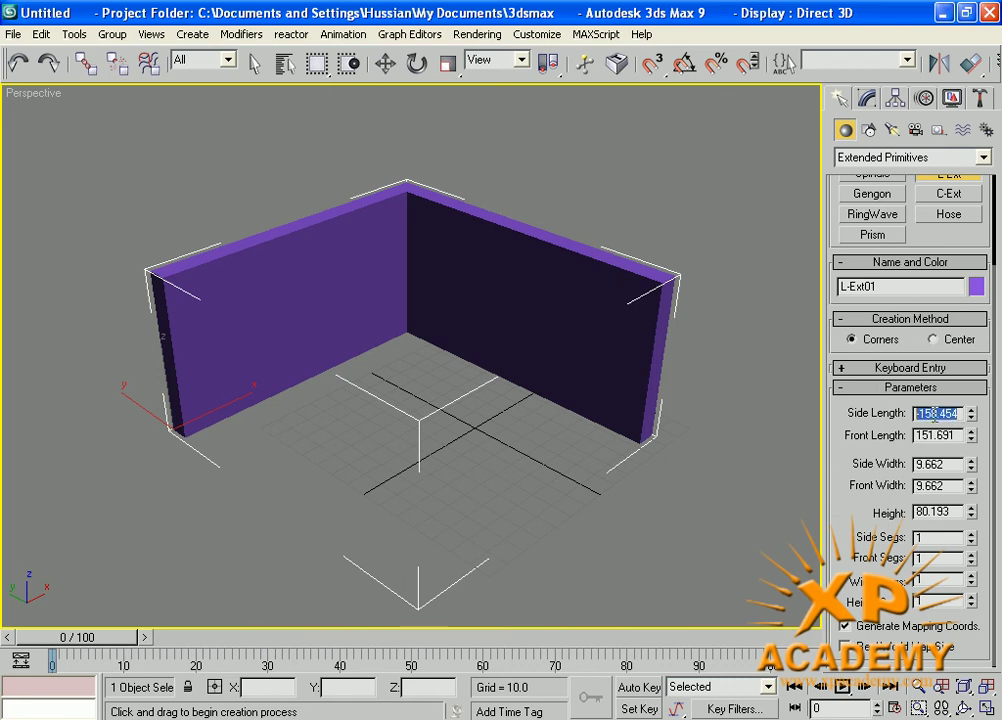
drag(972, 418, 945, 366)
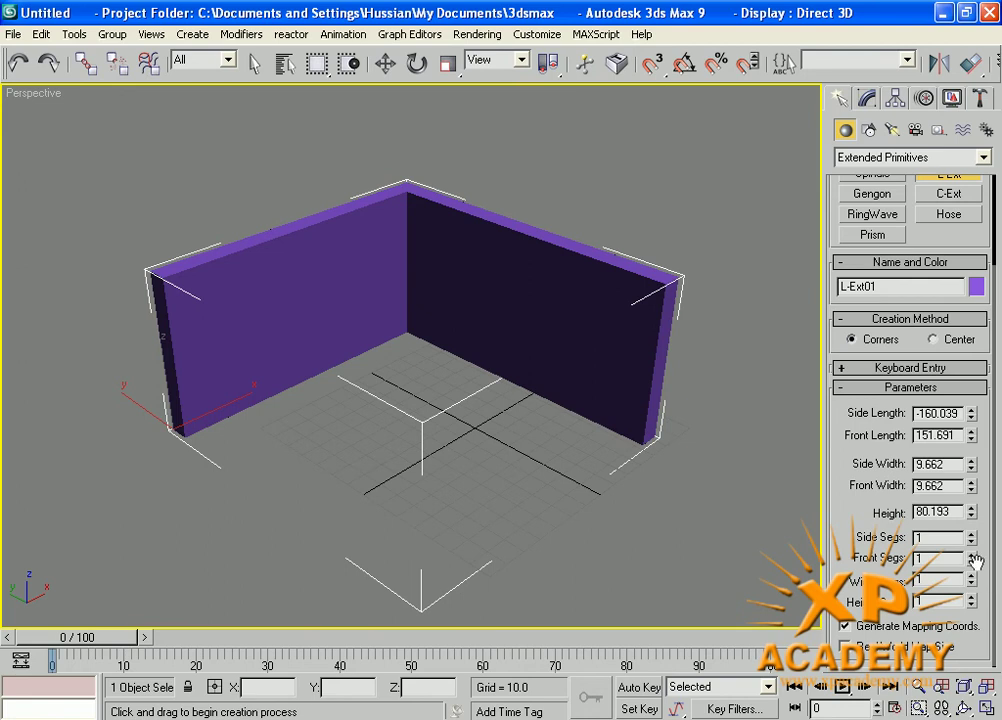
middle_drag(644, 532, 655, 532)
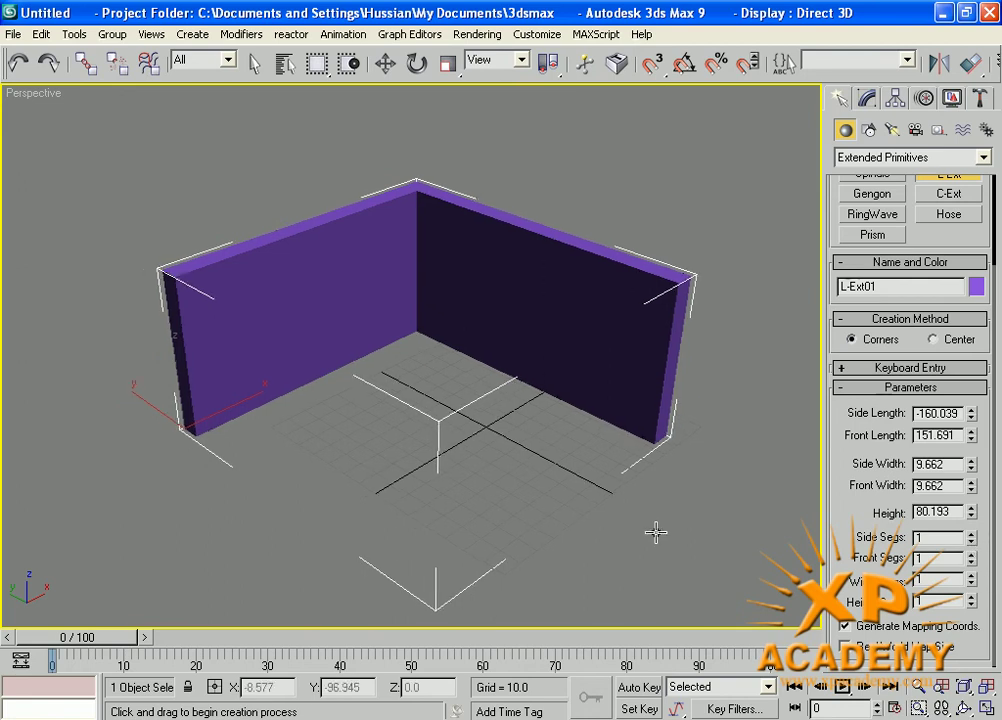
- In the four-viewport layout, raise the L-shaped wall's side segments to 4 and return them to 1 to compare the divisions
key(alt+w)
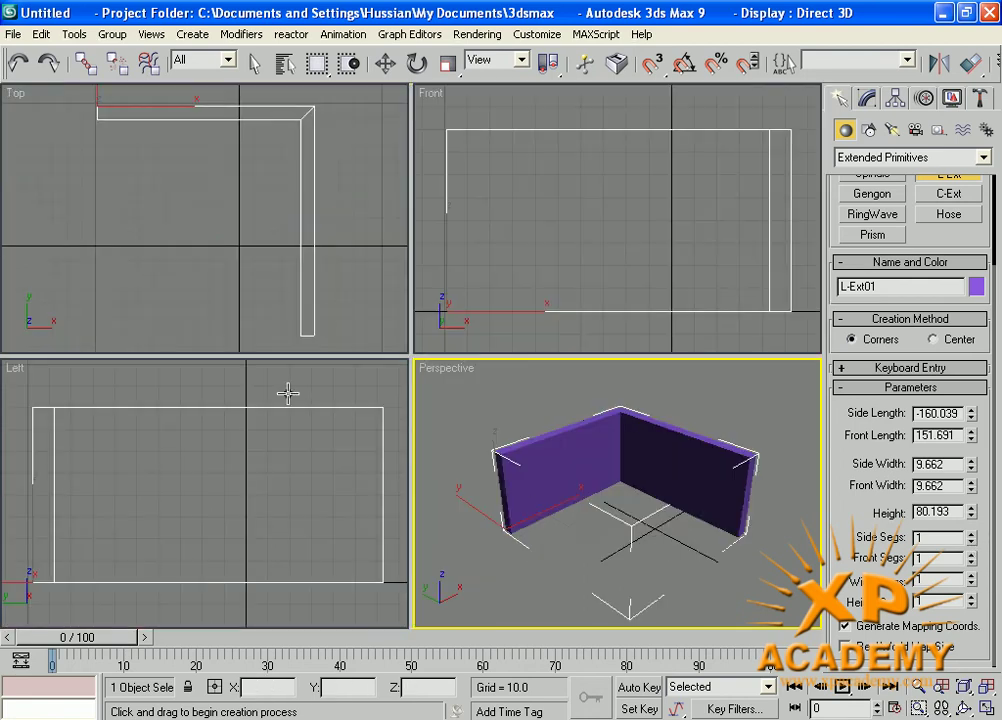
click(969, 537)
click(969, 537)
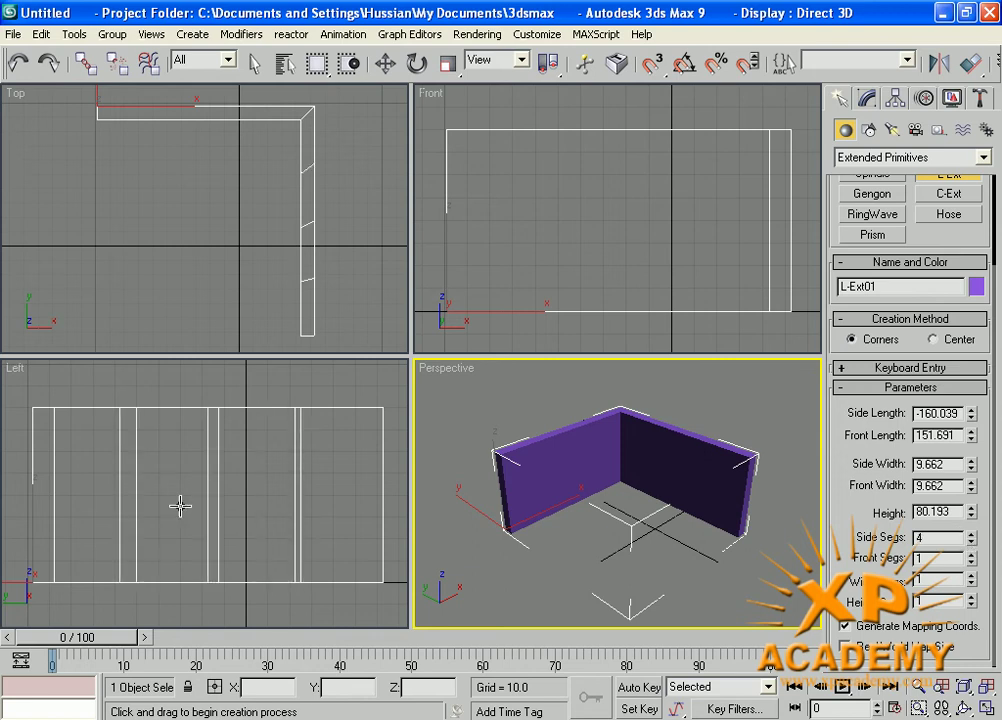
click(970, 544)
click(970, 544)
click(970, 544)
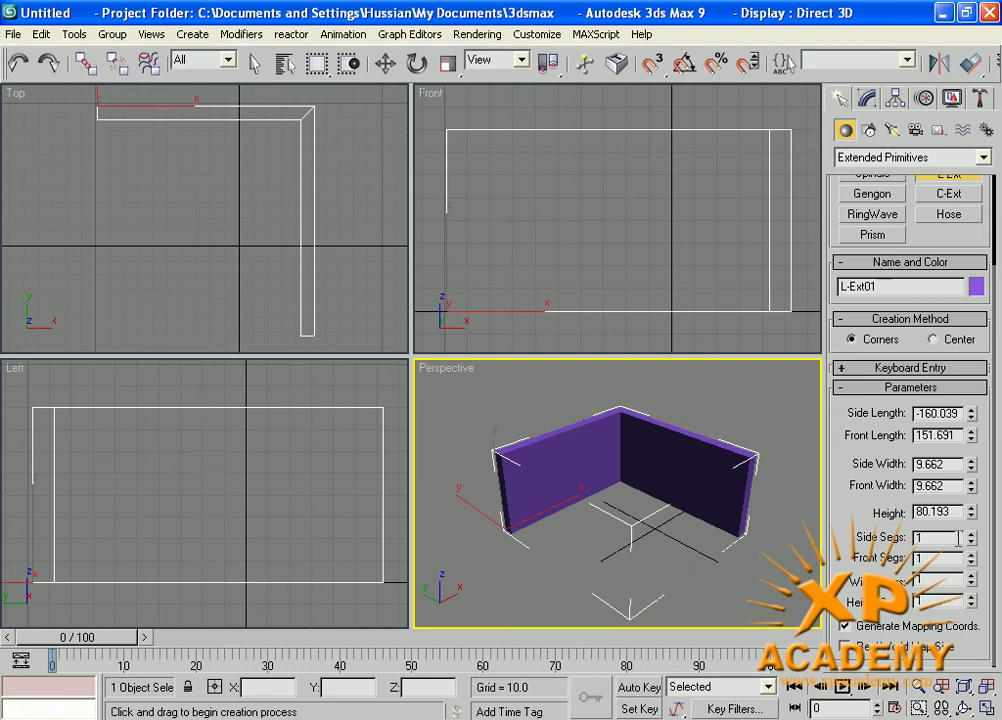
drag(856, 472, 860, 586)
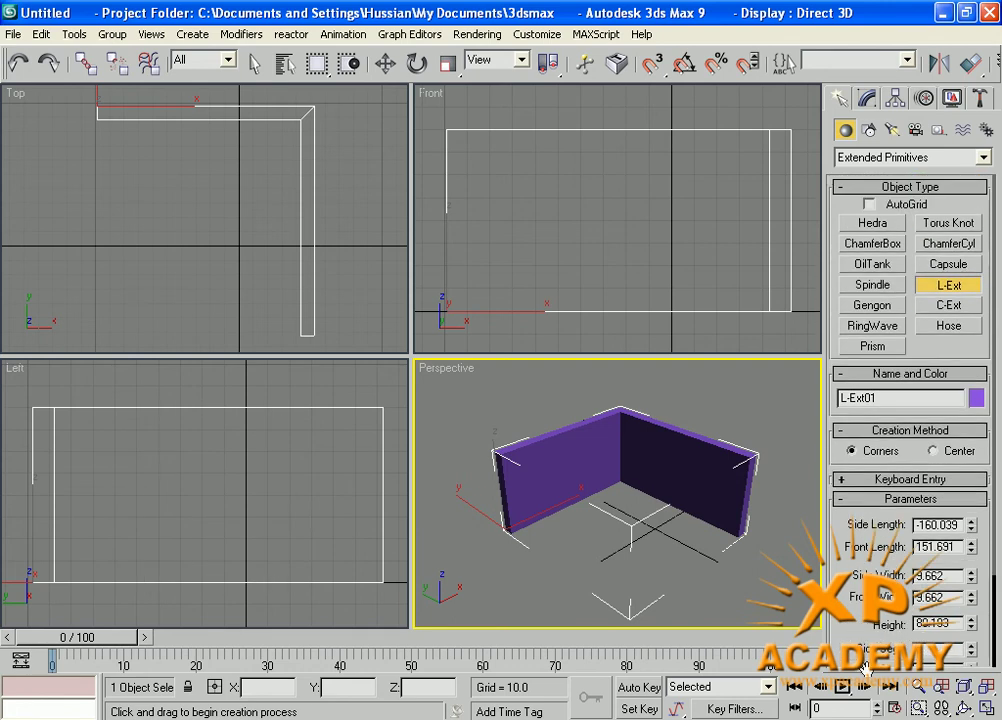
mouse_move(850, 335)
mouse_down()
mouse_move(849, 150)
mouse_move(845, 345)
mouse_up()
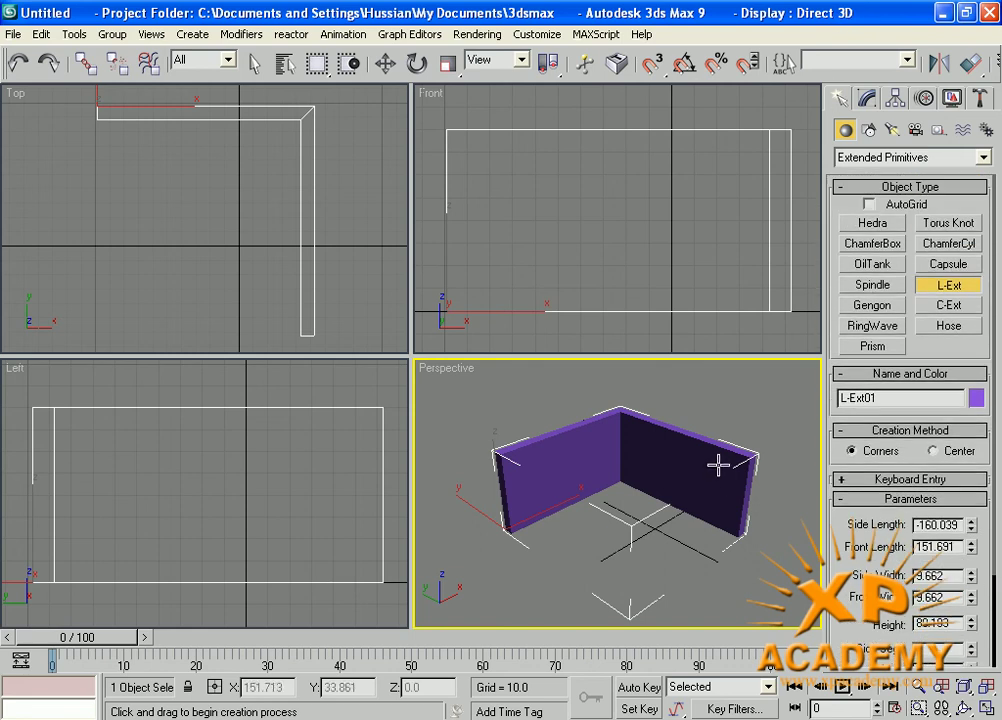
- Remove the L-shaped wall from the scene and reset the extents of all viewports
key(ctrl+z)
key(ctrl+shift+z)
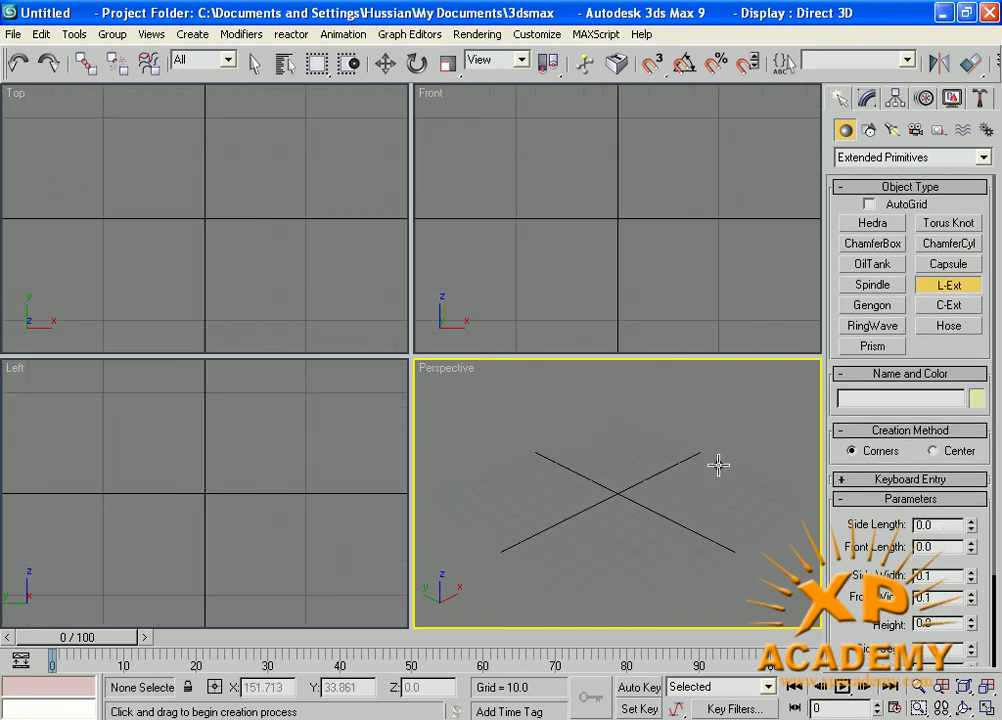
- Create a C-Ext wall in the Top view, about 129 back and front length, -182 side length, 54 high and 8.7 thick, and view it in full-size perspective
click(957, 317)
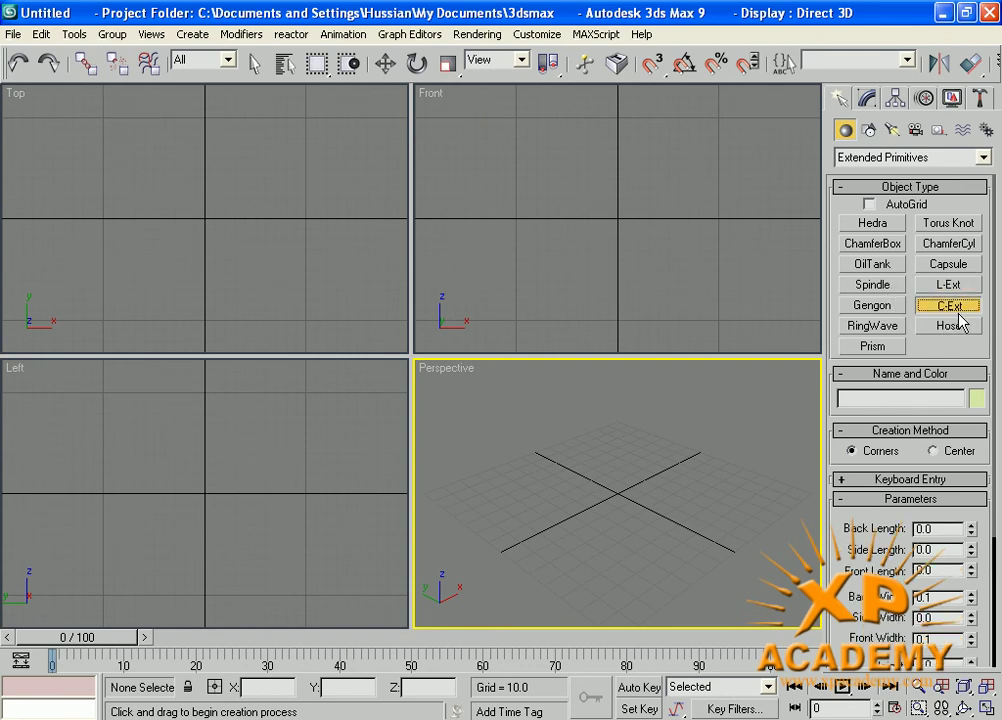
drag(98, 187, 297, 322)
right_click(297, 322)
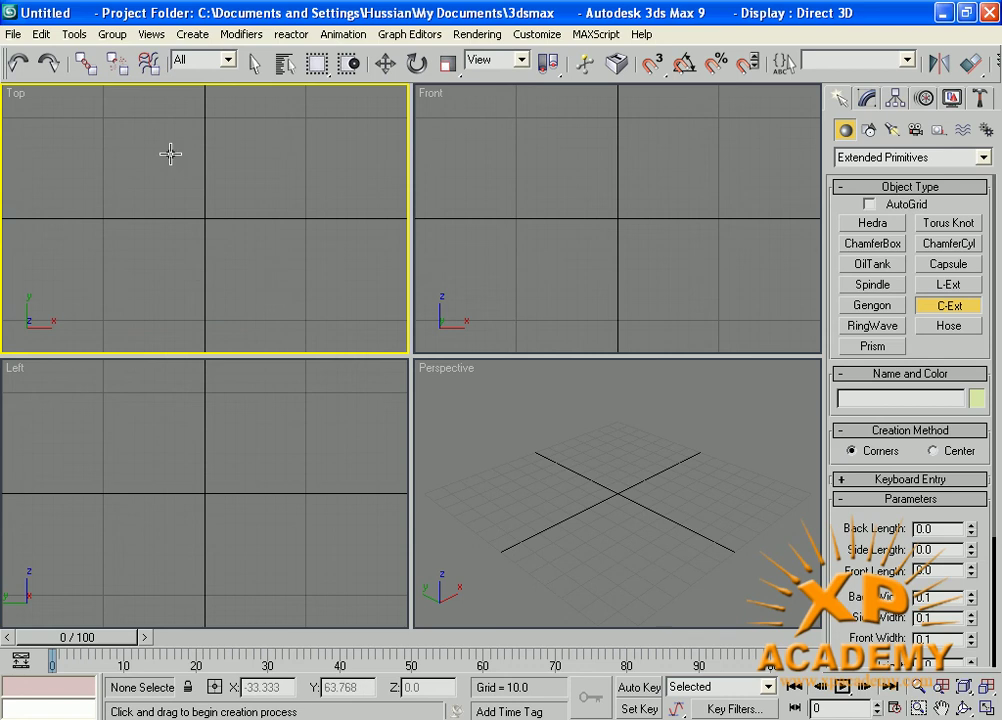
drag(166, 149, 296, 326)
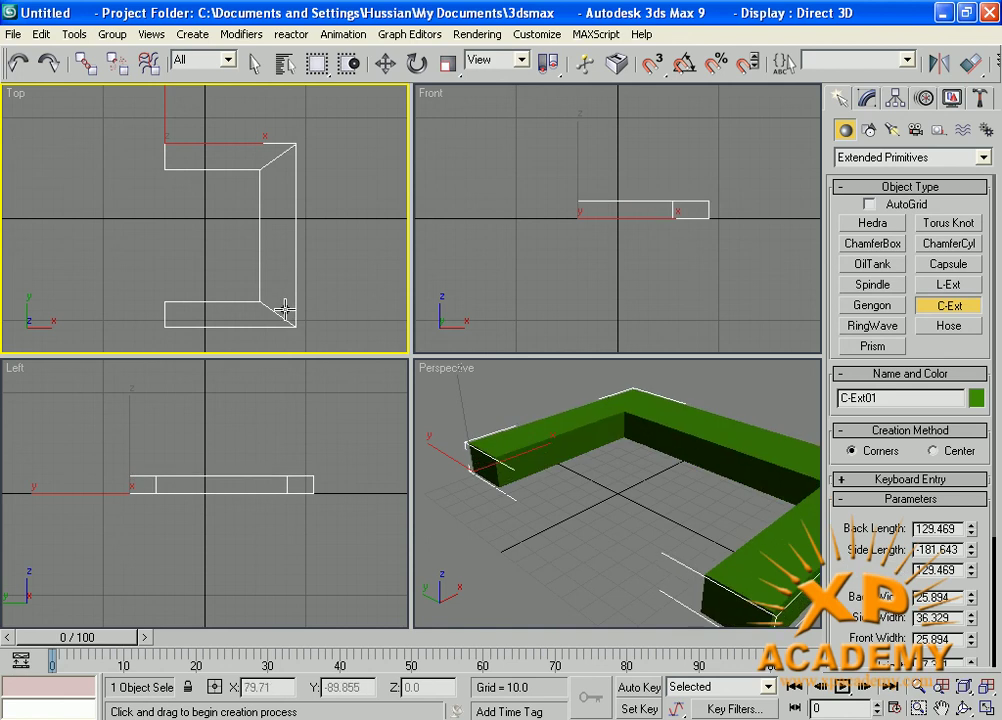
click(284, 273)
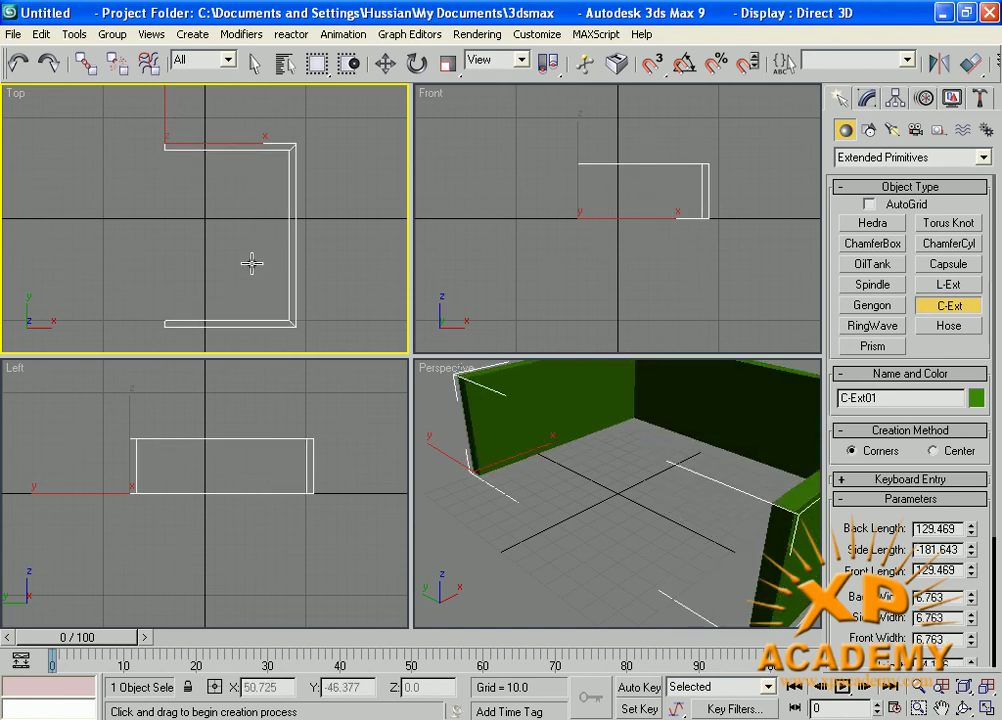
click(253, 264)
right_click(533, 475)
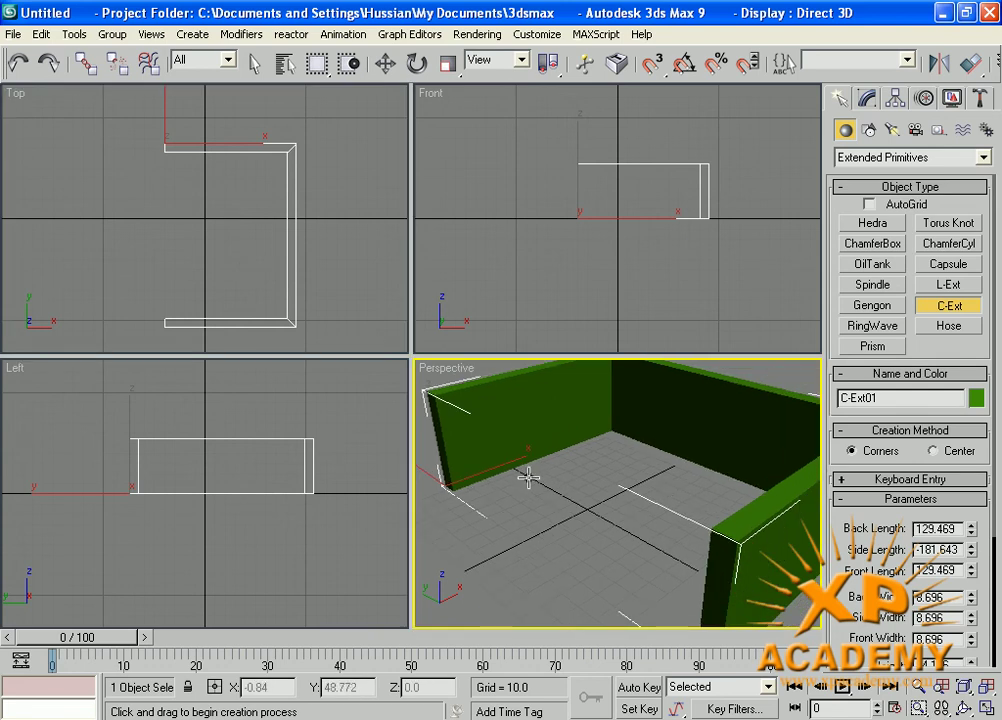
key(alt+w)
scroll(468, 415, down, 10)
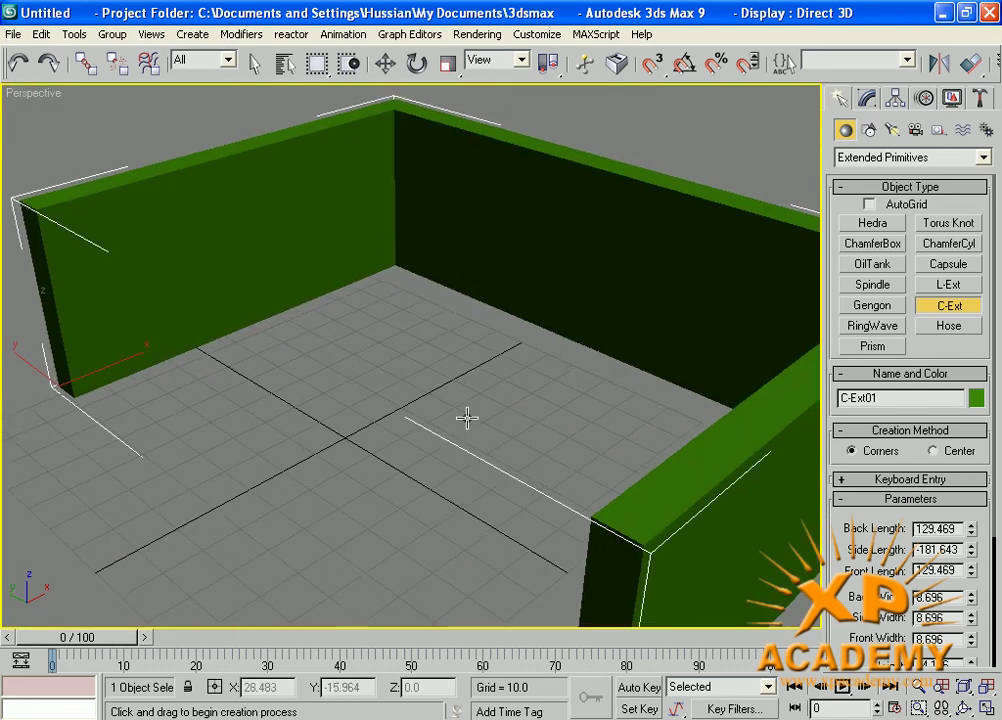
middle_drag(449, 404, 459, 380)
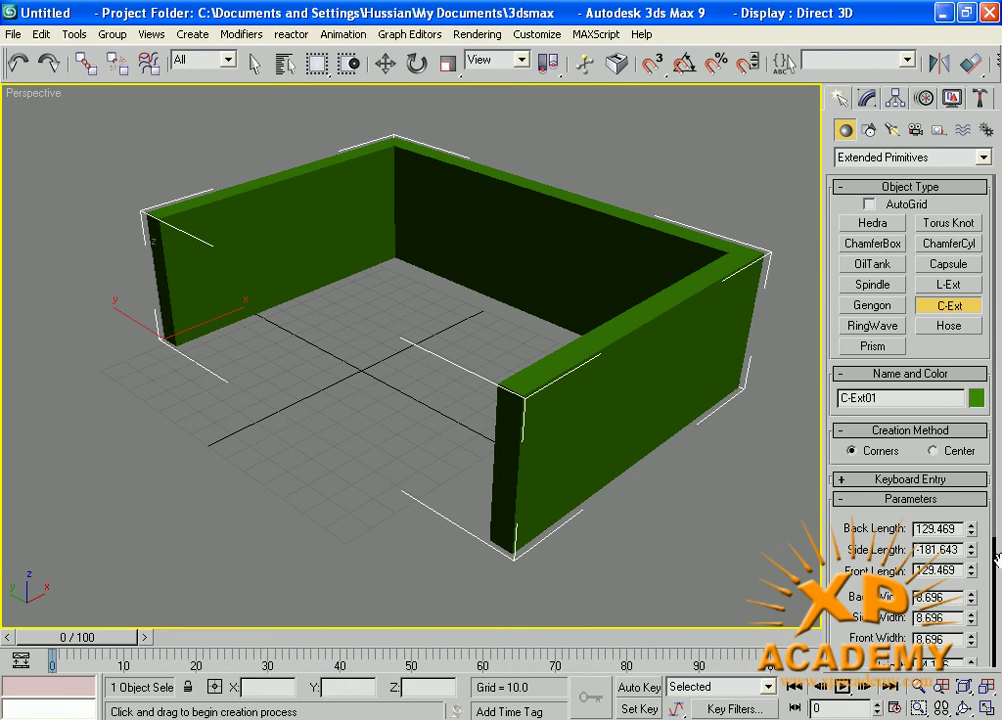
- Shorten the C-shaped wall's side length to about -121.7 and try out a change to its front length
drag(973, 537, 950, 518)
right_click(970, 593)
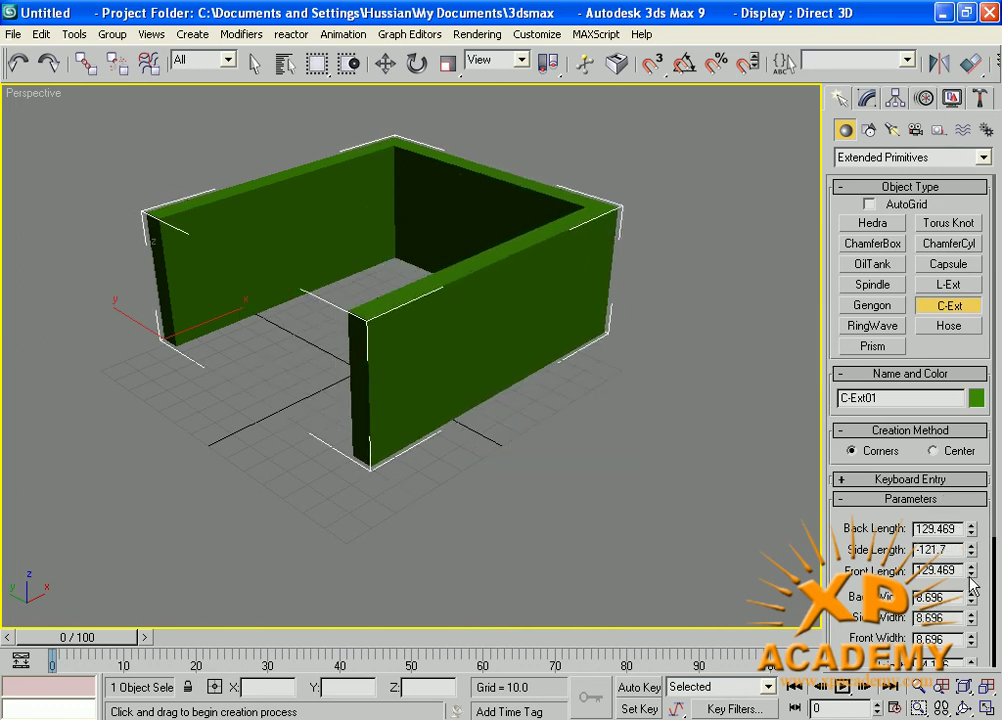
drag(970, 575, 970, 635)
right_click(970, 635)
- Set the C-shaped wall's back, side and front widths to 9.0
text(5.0)
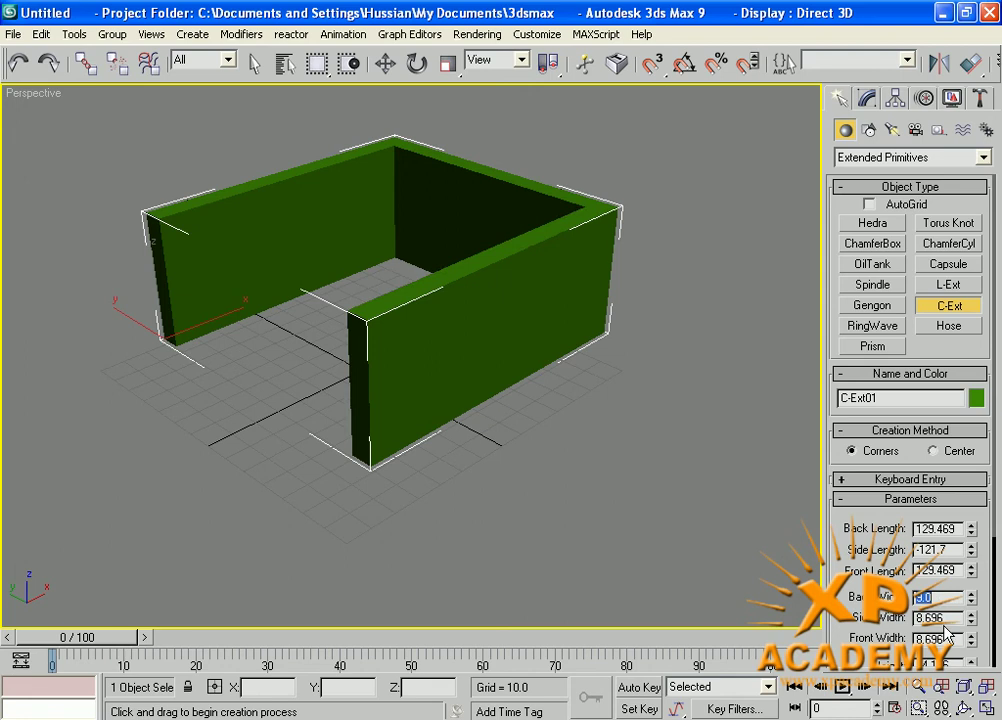
key(Tab)
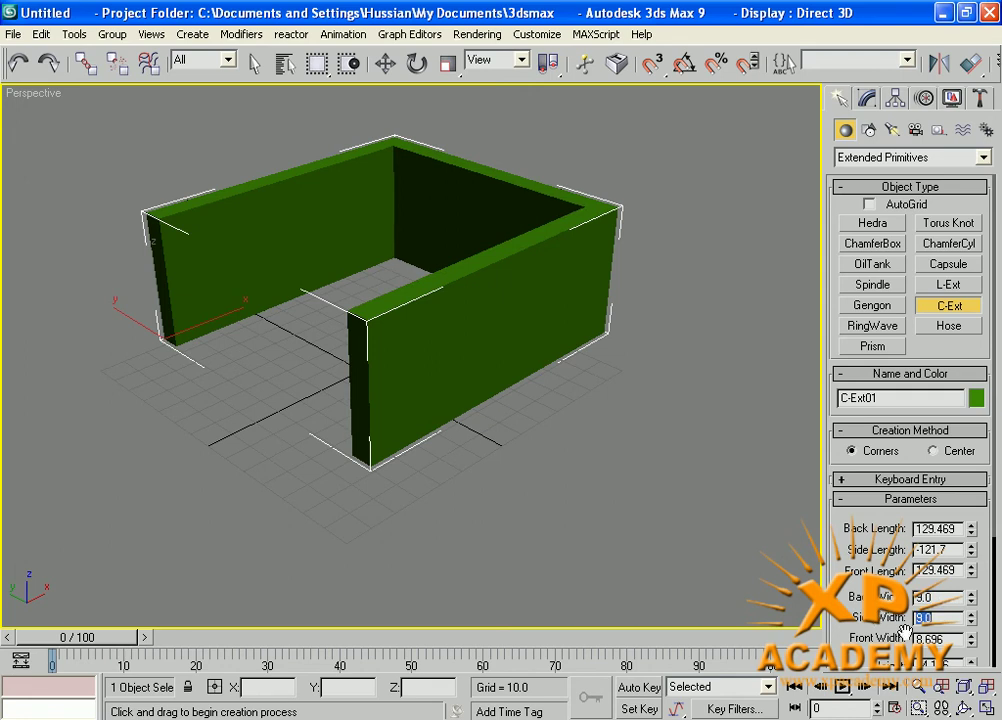
text(9)
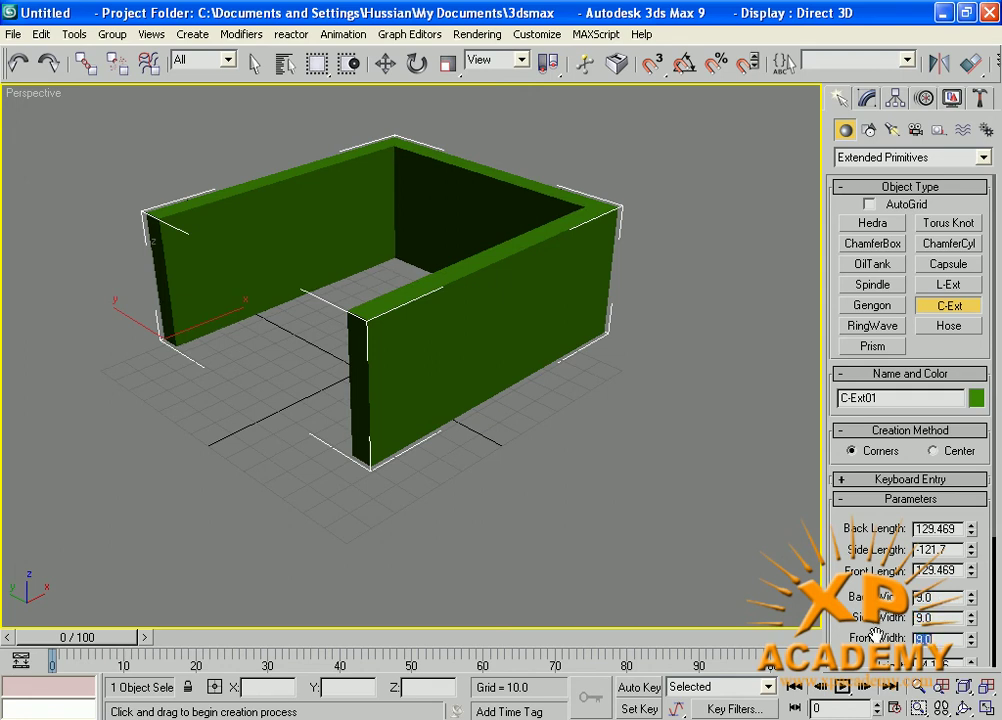
drag(875, 633, 857, 417)
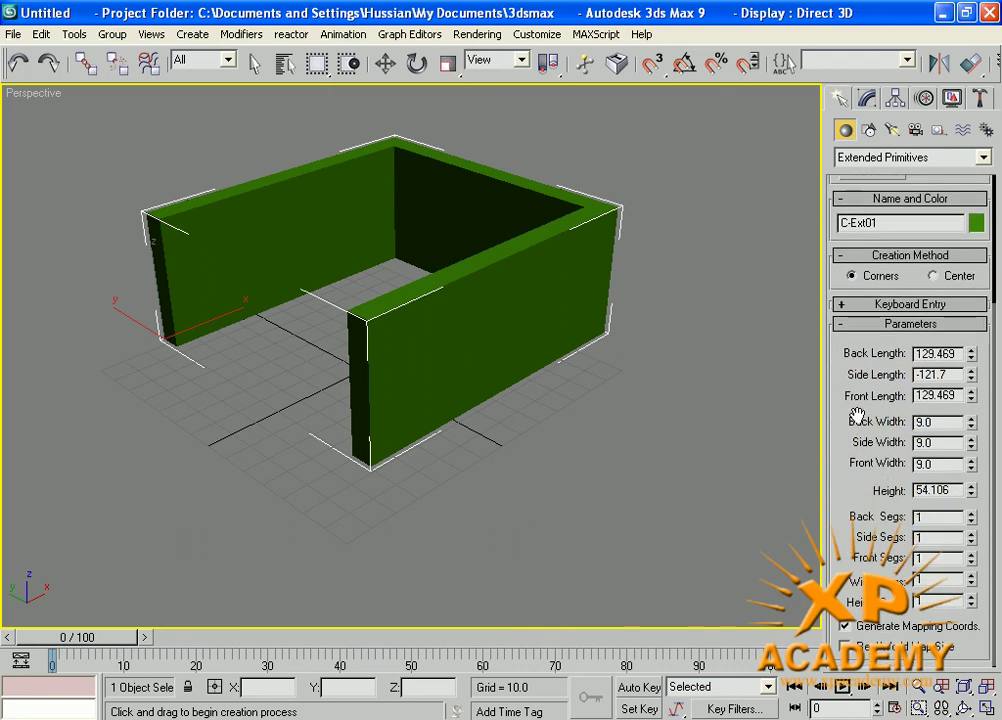
- Lower the C-shaped wall's height to about 12.4 and set its back length to 30, side length to -30 and front length to 30
drag(972, 497, 968, 568)
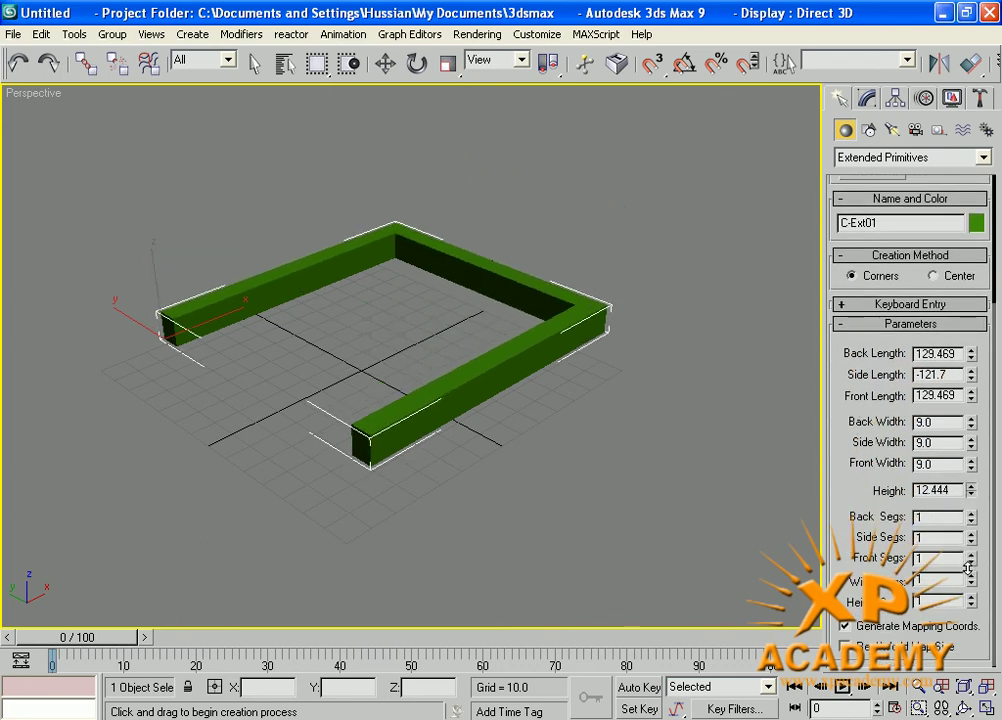
drag(969, 355, 966, 418)
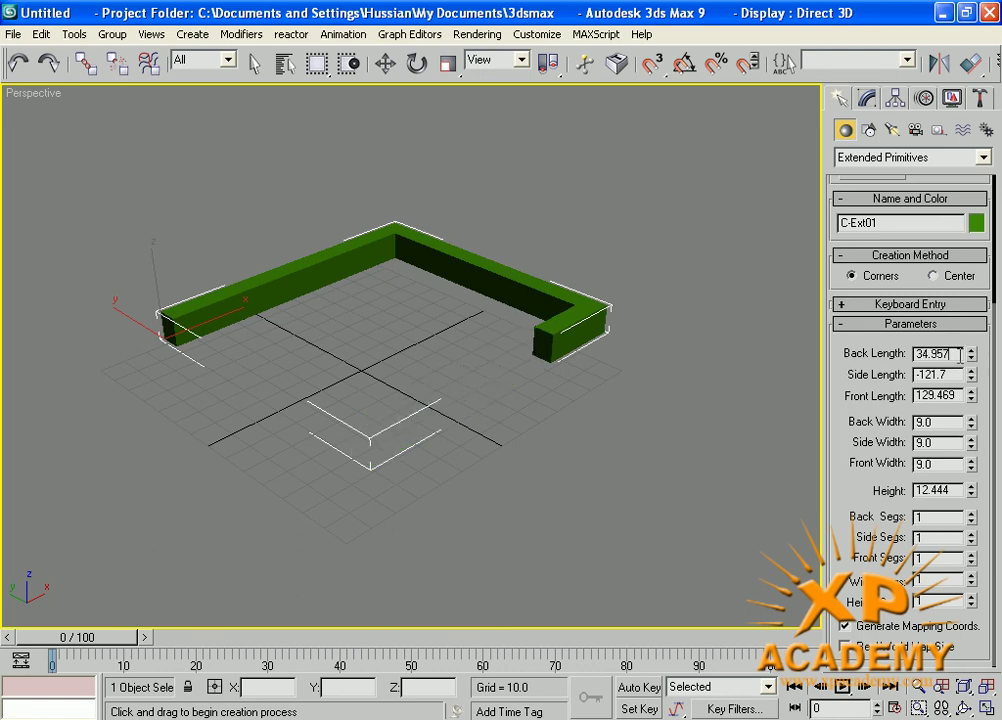
drag(959, 353, 886, 350)
text(30)
drag(955, 375, 940, 374)
drag(958, 394, 866, 393)
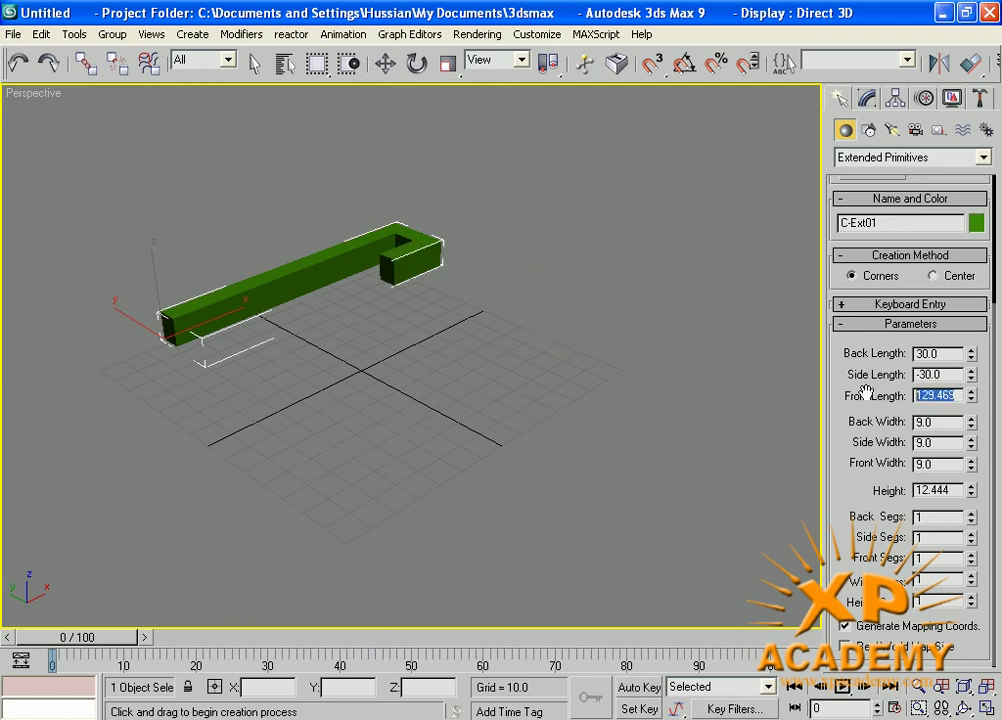
text(30)
key(Return)
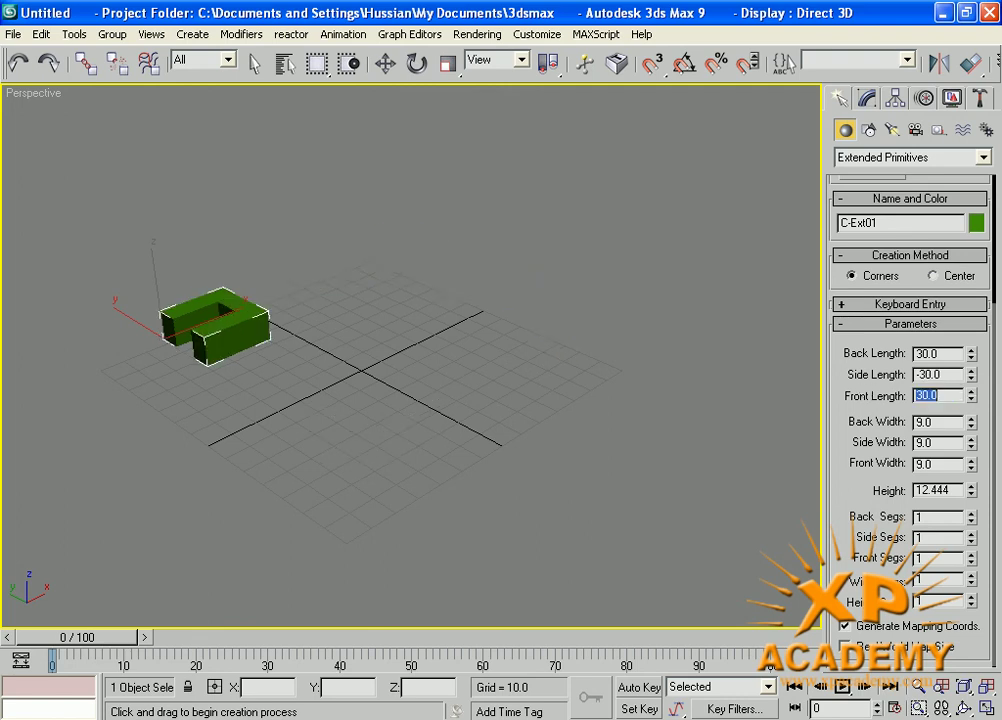
middle_drag(296, 376, 420, 380)
key(z)
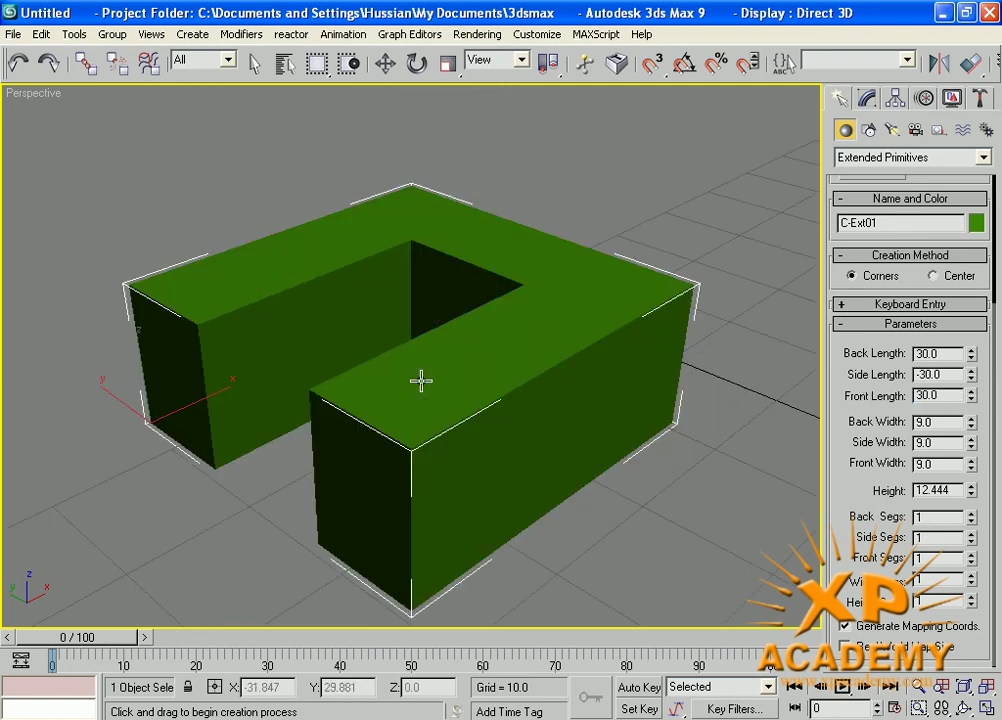
- Inspect the small C shape up close in the perspective view and delete it from the scene
alt+middle_drag(494, 432, 541, 441)
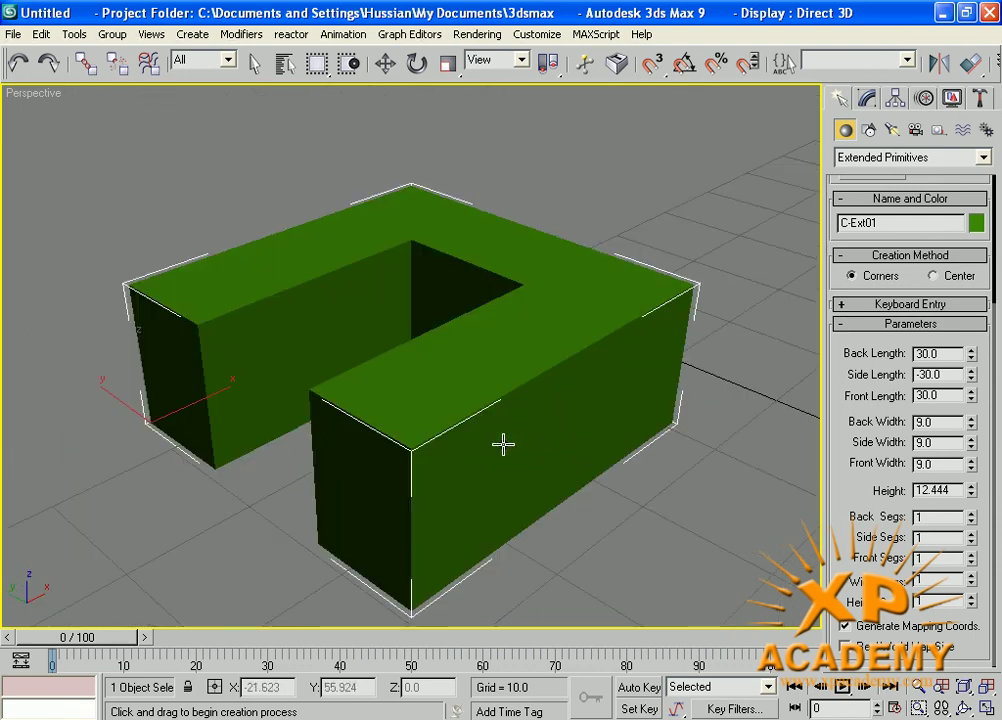
alt+middle_drag(640, 369, 806, 304)
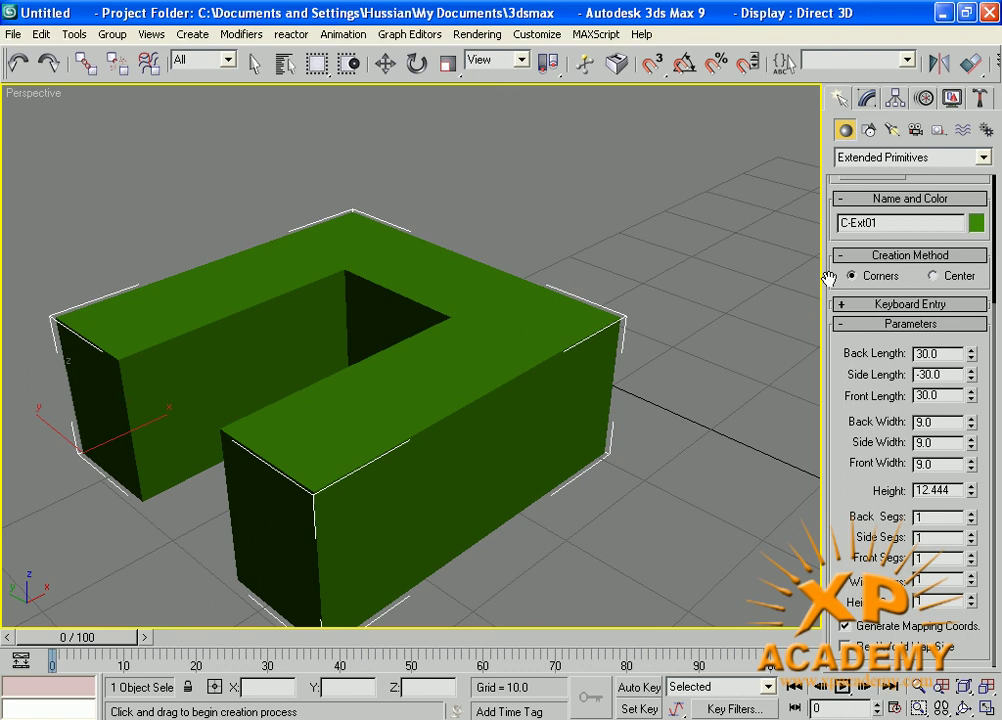
drag(829, 277, 830, 452)
middle_drag(579, 452, 534, 430)
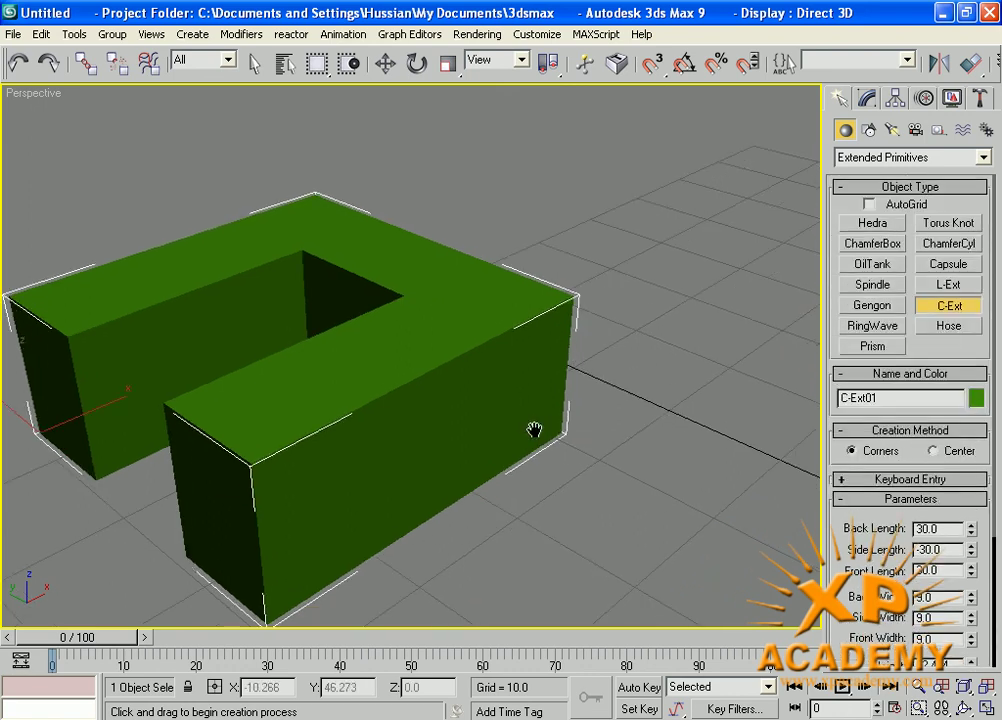
key(Delete)
scroll(545, 398, down, 4)
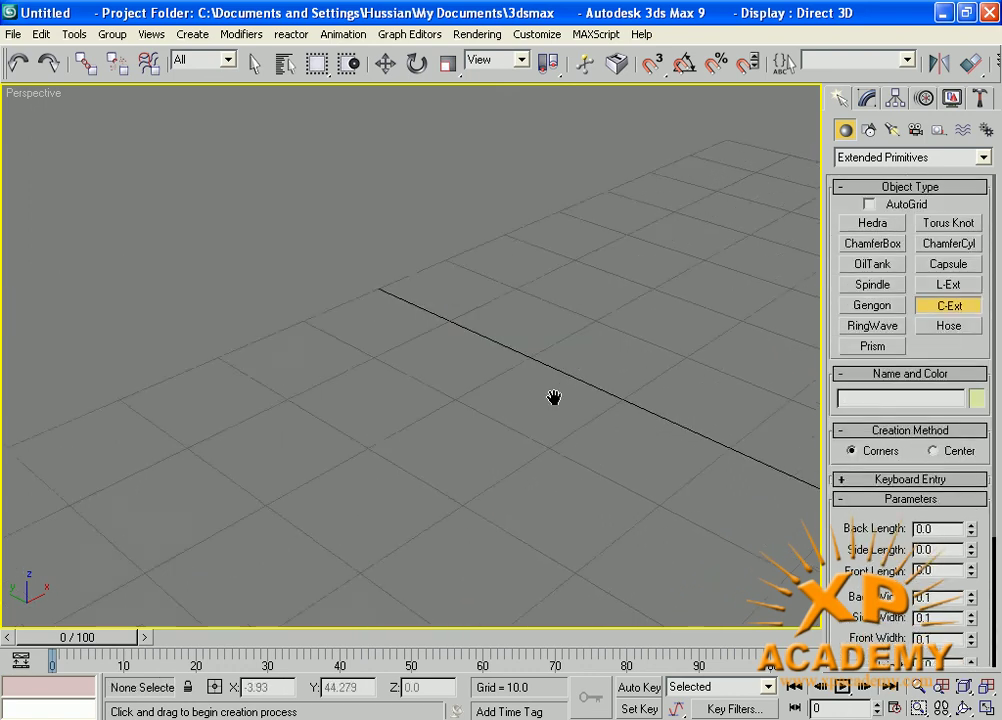
- Create a RingWave at the centre of the perspective grid, about 58.7 in radius with a ring width of about 13
click(870, 326)
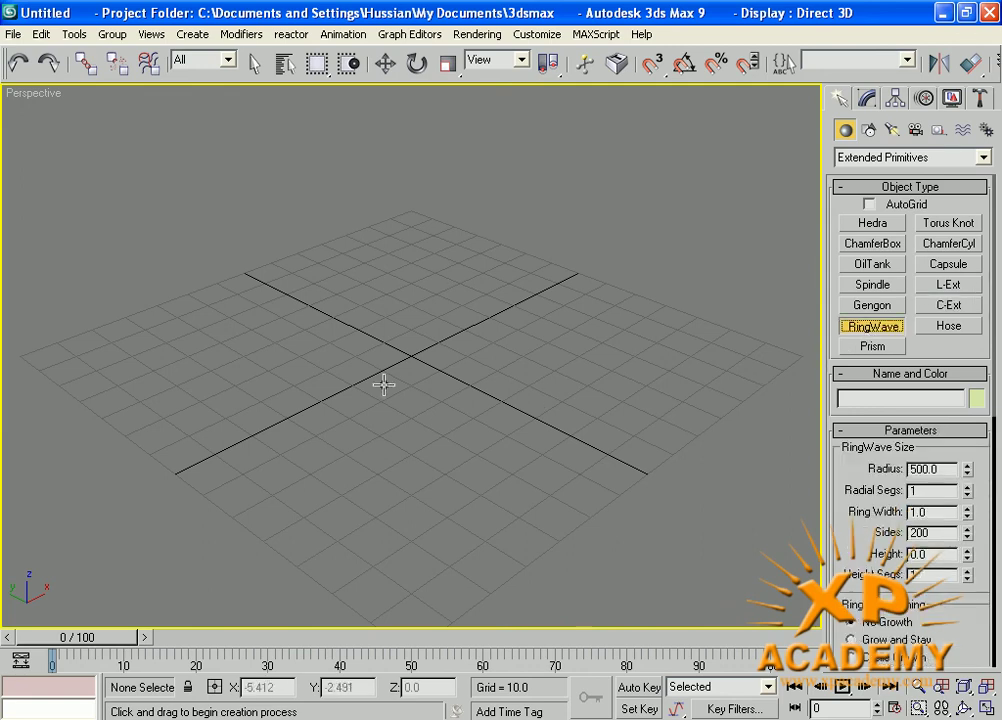
drag(416, 356, 633, 425)
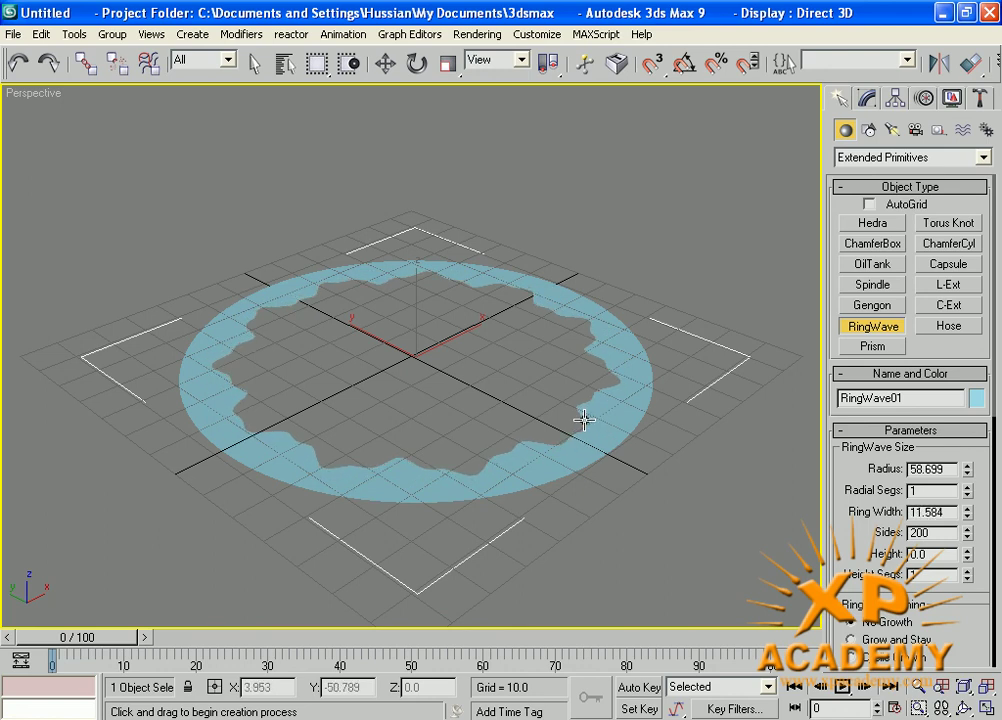
click(575, 426)
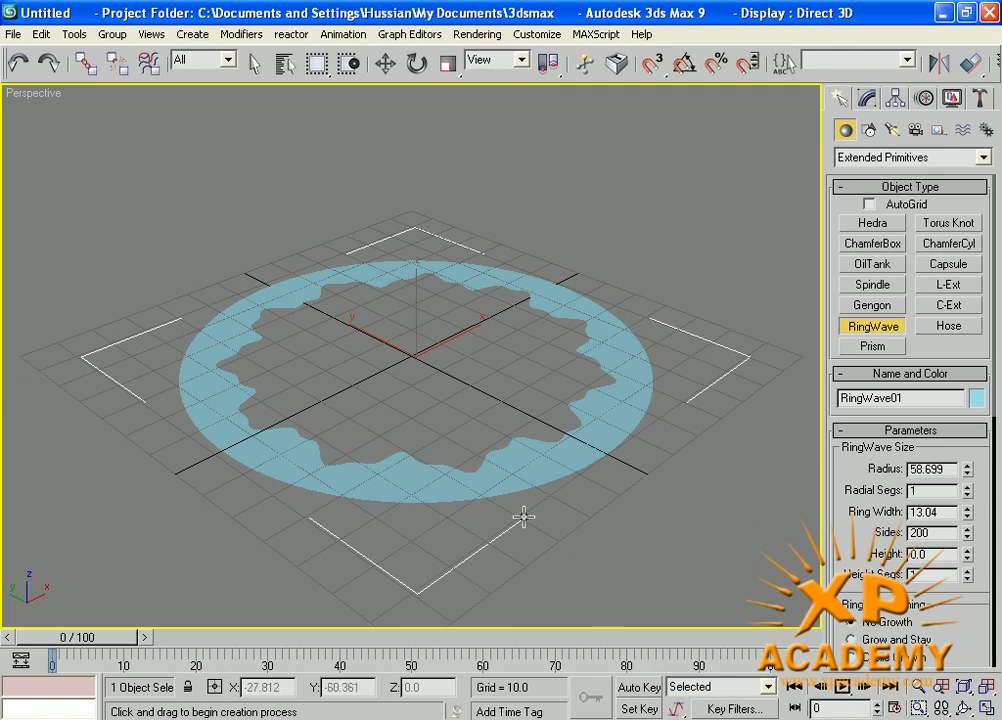
- Try to move the ring wave up along the Z axis by about 39 units
click(384, 64)
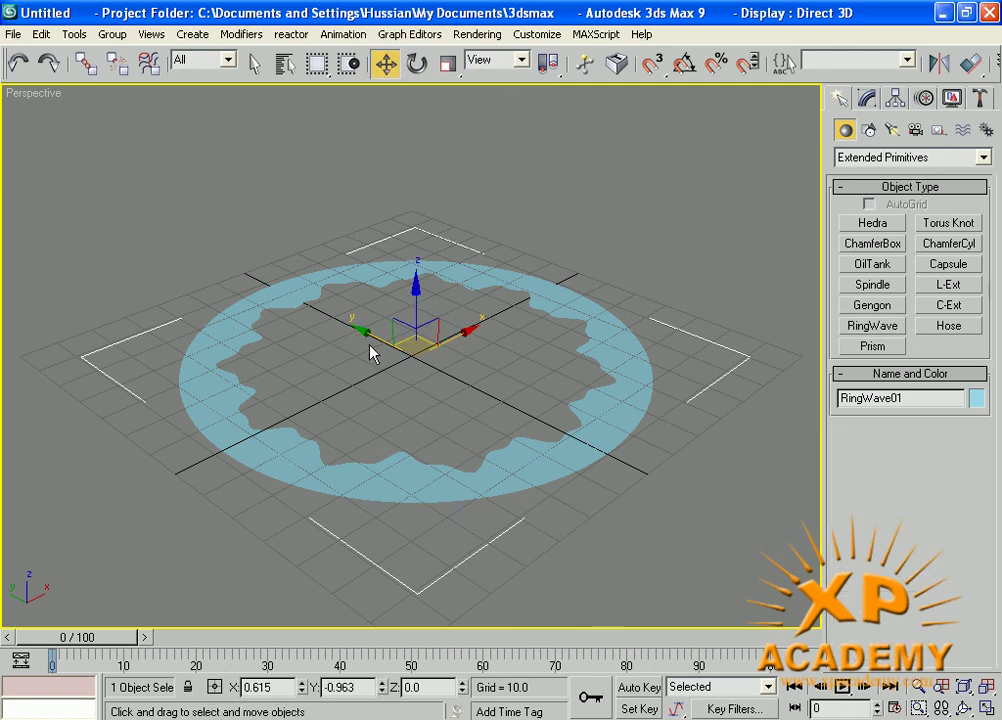
drag(416, 335, 415, 175)
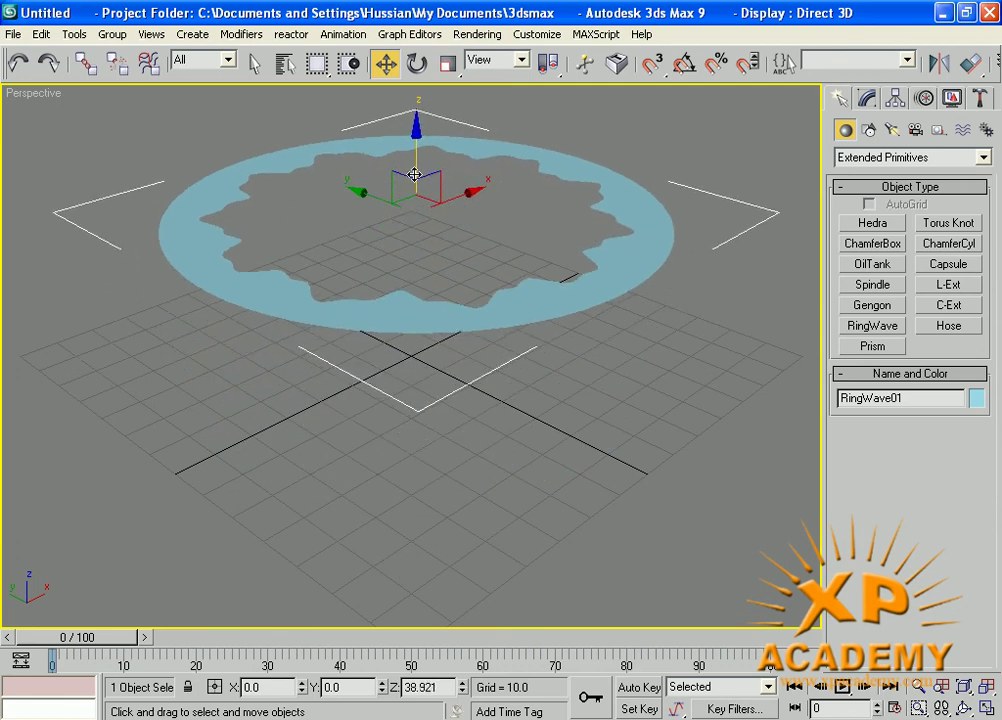
right_click(415, 175)
click(927, 165)
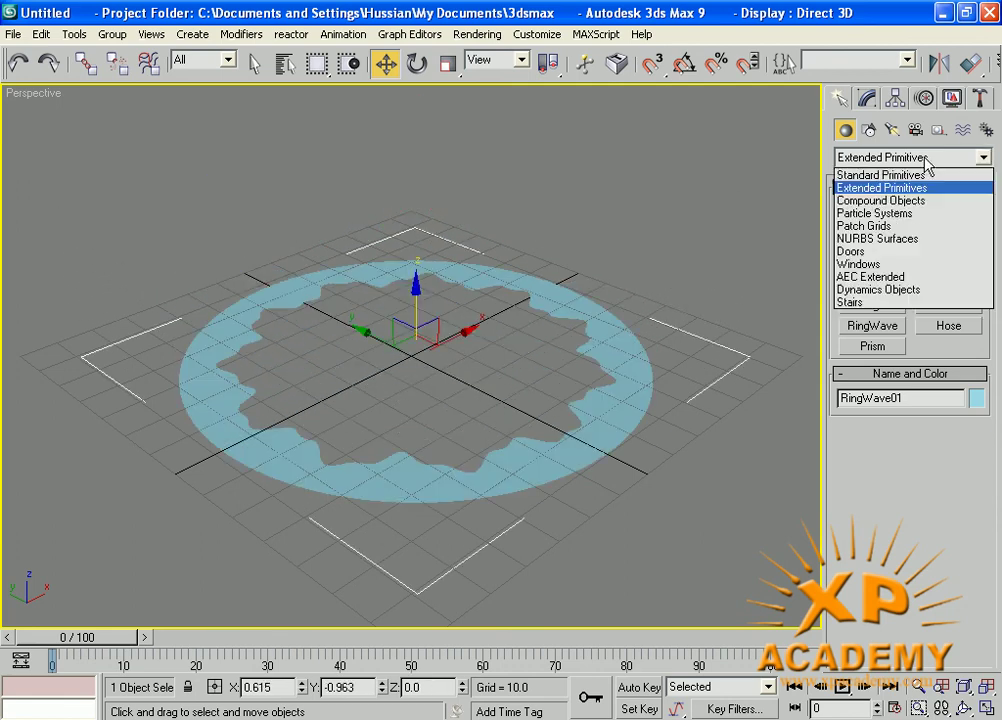
click(897, 174)
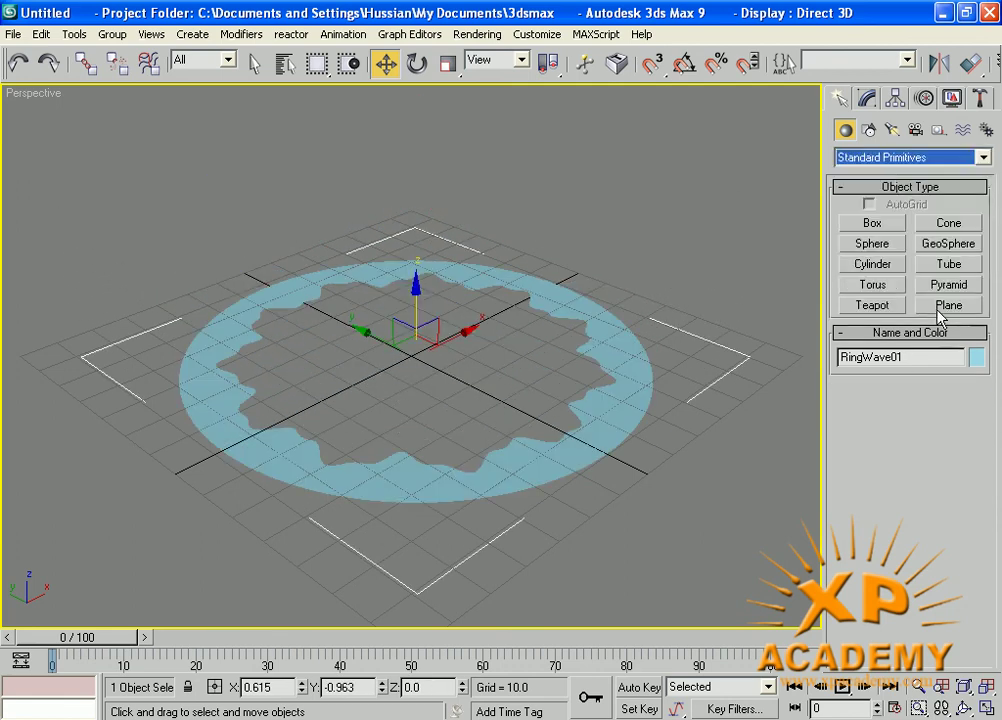
click(881, 160)
click(852, 184)
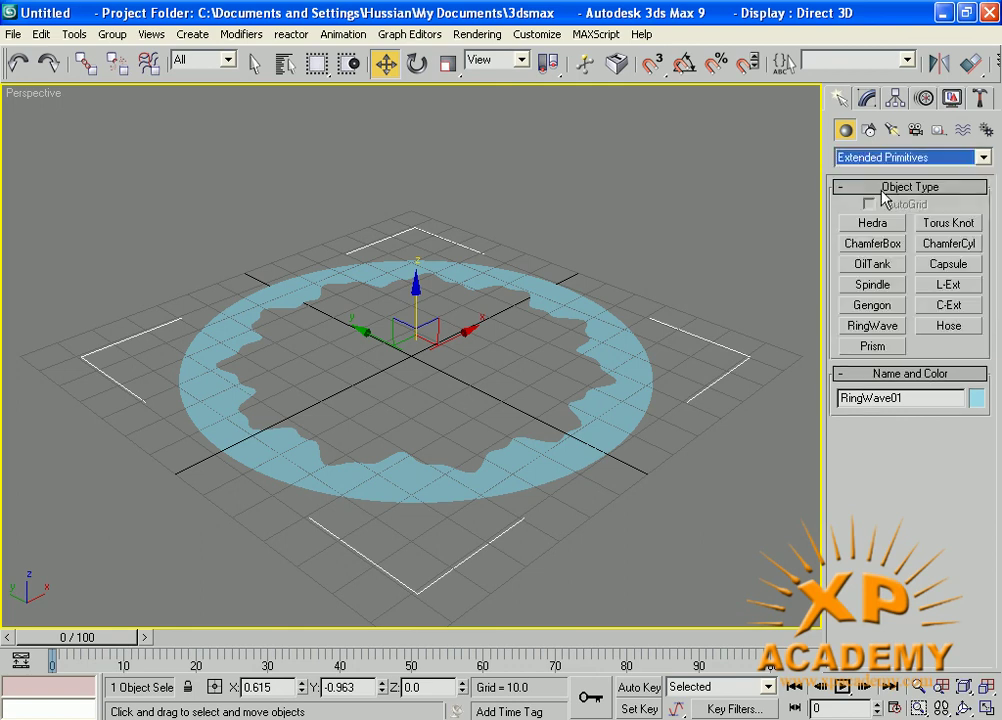
- Create a free Hose about 50 high beside the ring wave in the perspective view
click(960, 330)
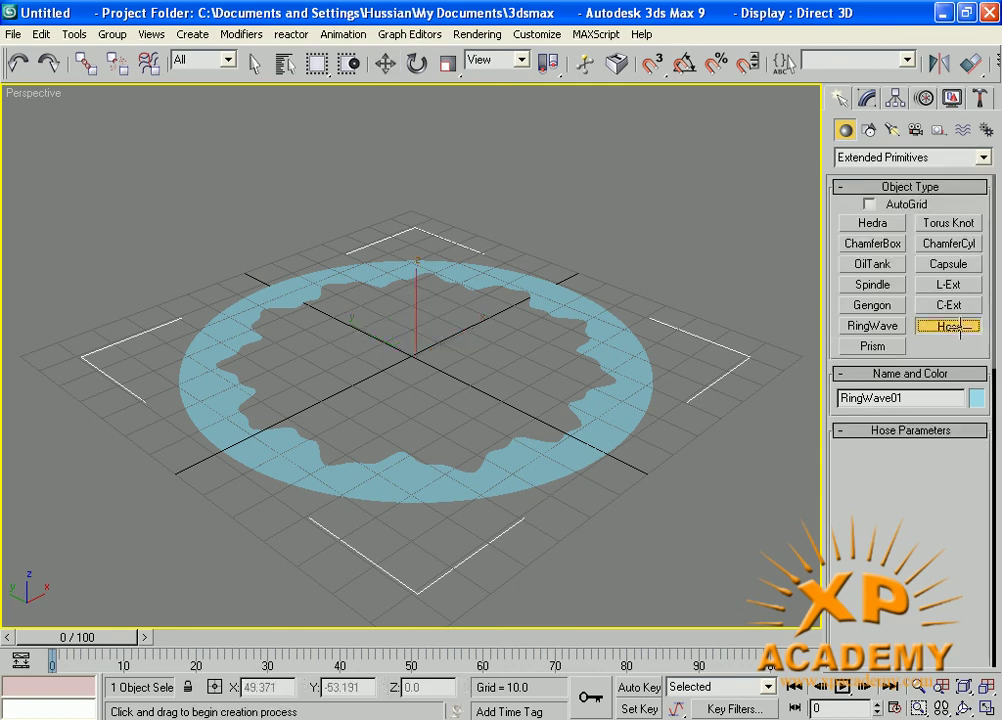
middle_drag(601, 371, 476, 355)
drag(613, 385, 617, 458)
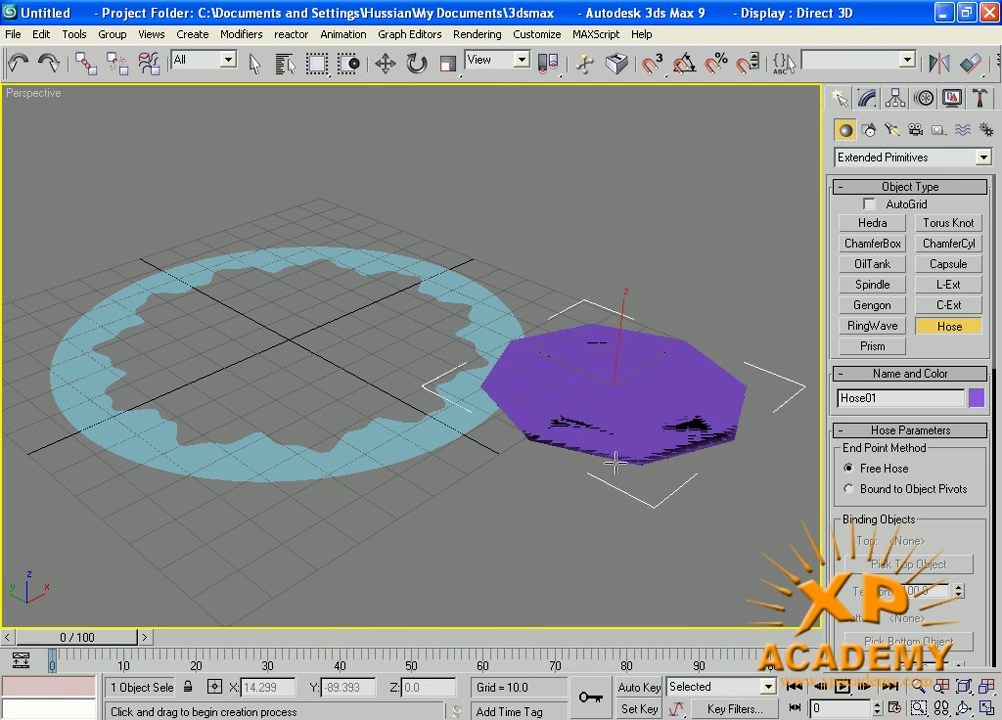
click(622, 230)
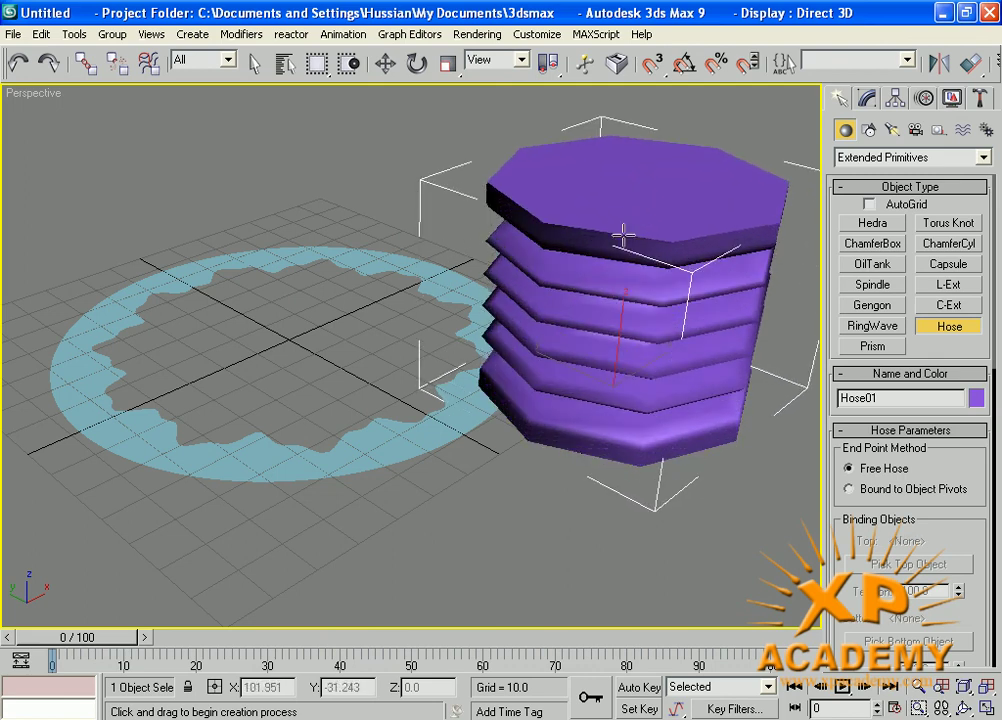
key(w)
- Increase the free hose's height to about 70.3 and reduce its round diameter to about 49.6
click(867, 97)
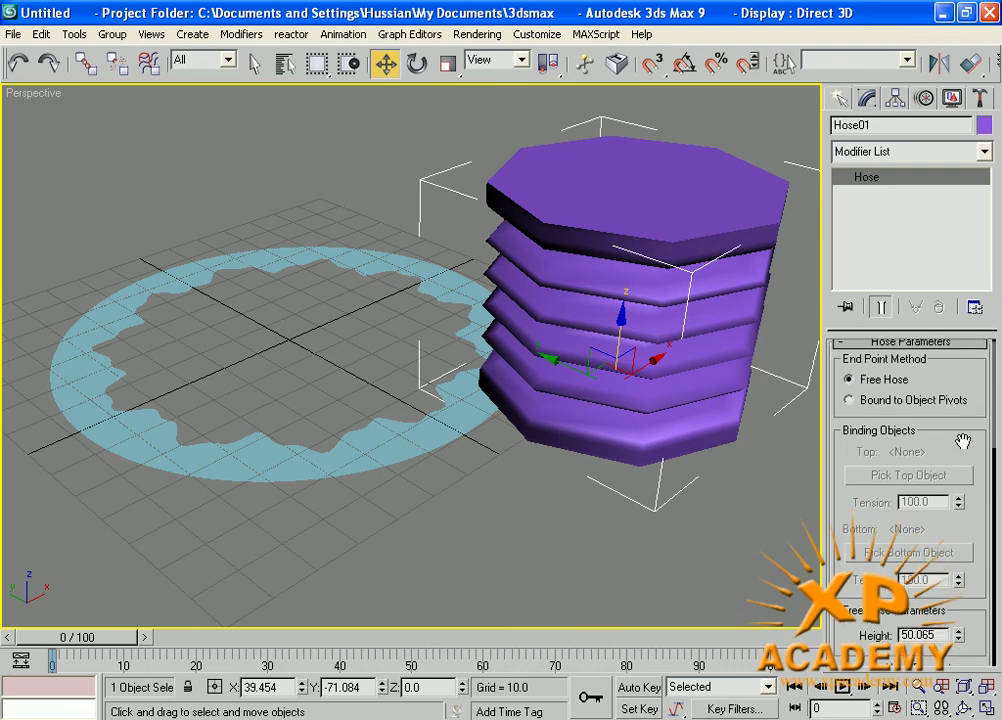
scroll(957, 386, down, 5)
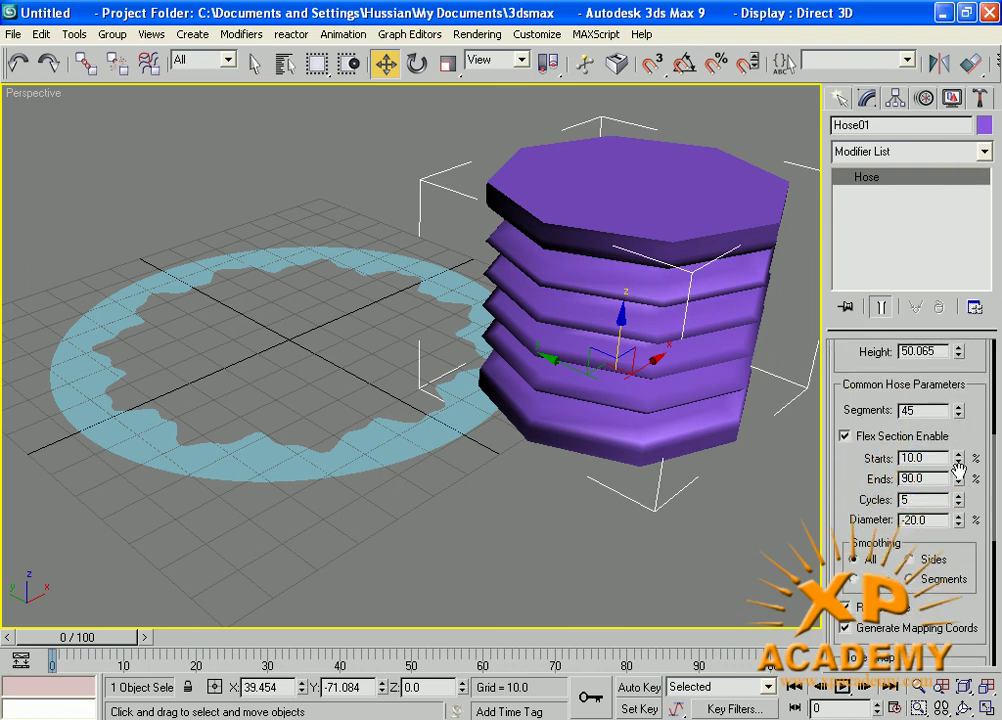
drag(958, 351, 959, 195)
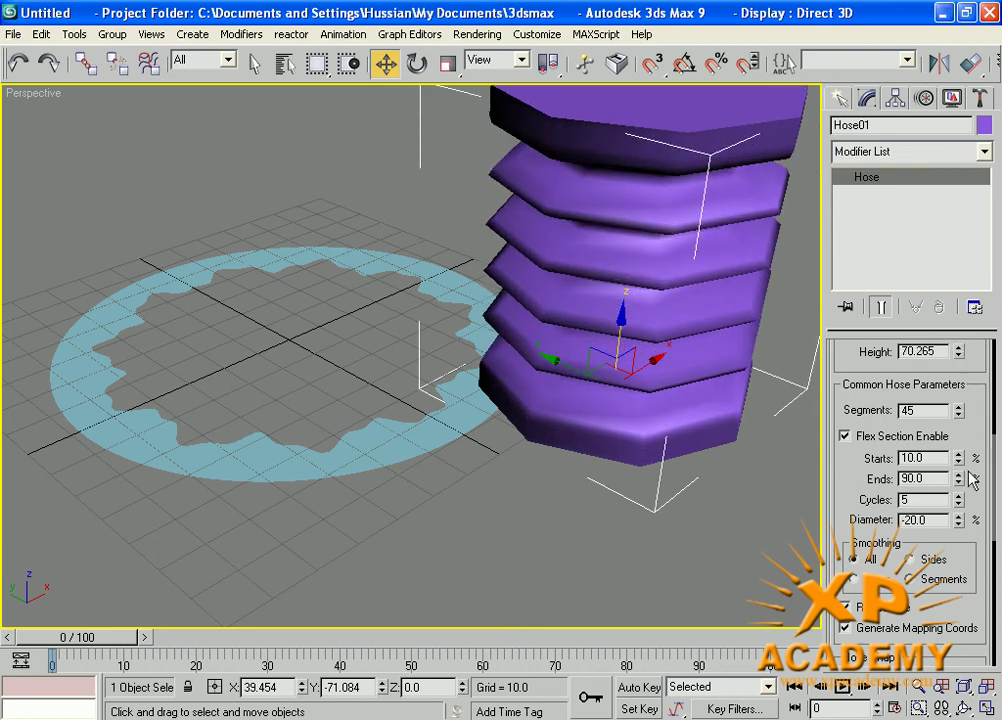
scroll(905, 530, up, 5)
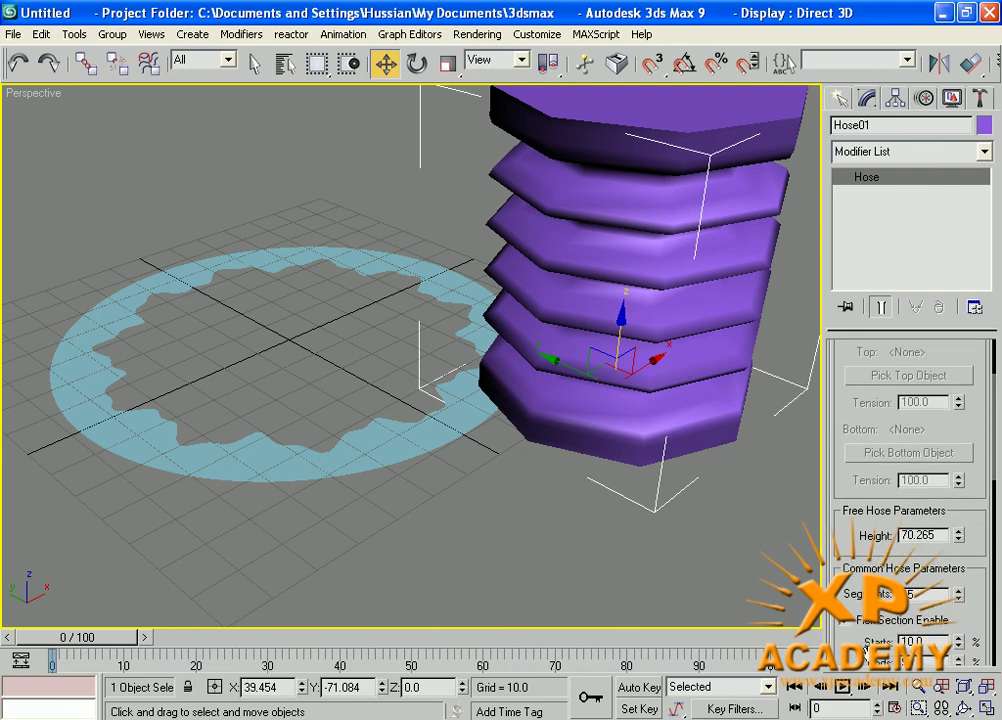
drag(857, 665, 855, 175)
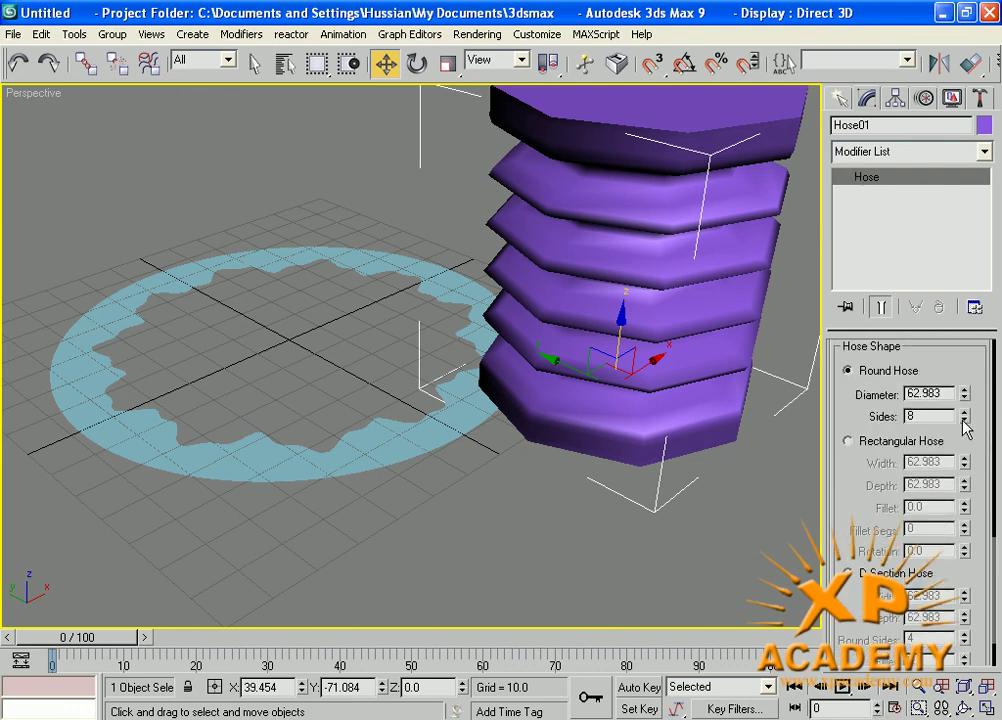
drag(969, 404, 965, 524)
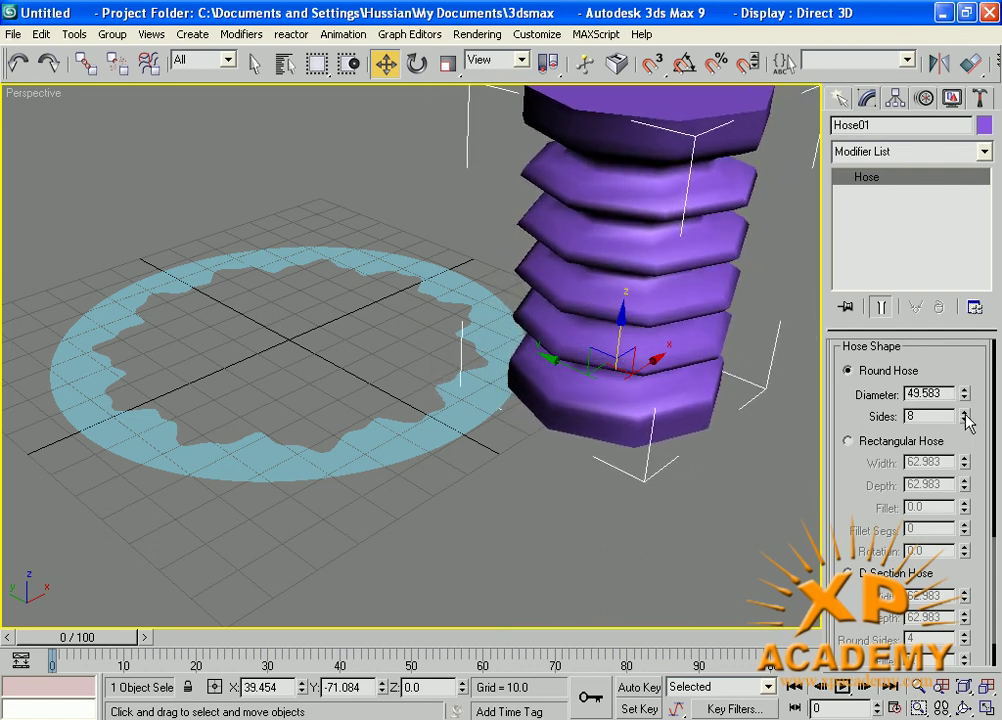
- Try the round hose with 3 sides, raising the side count through 6 back to 8
drag(964, 415, 965, 420)
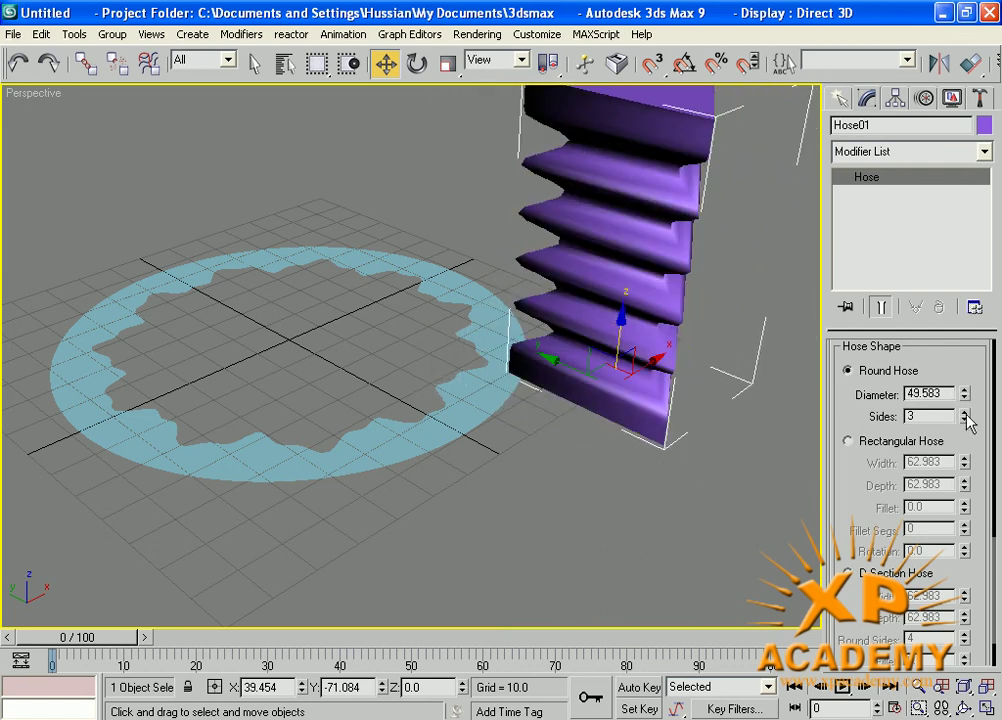
click(965, 414)
click(965, 414)
click(965, 414)
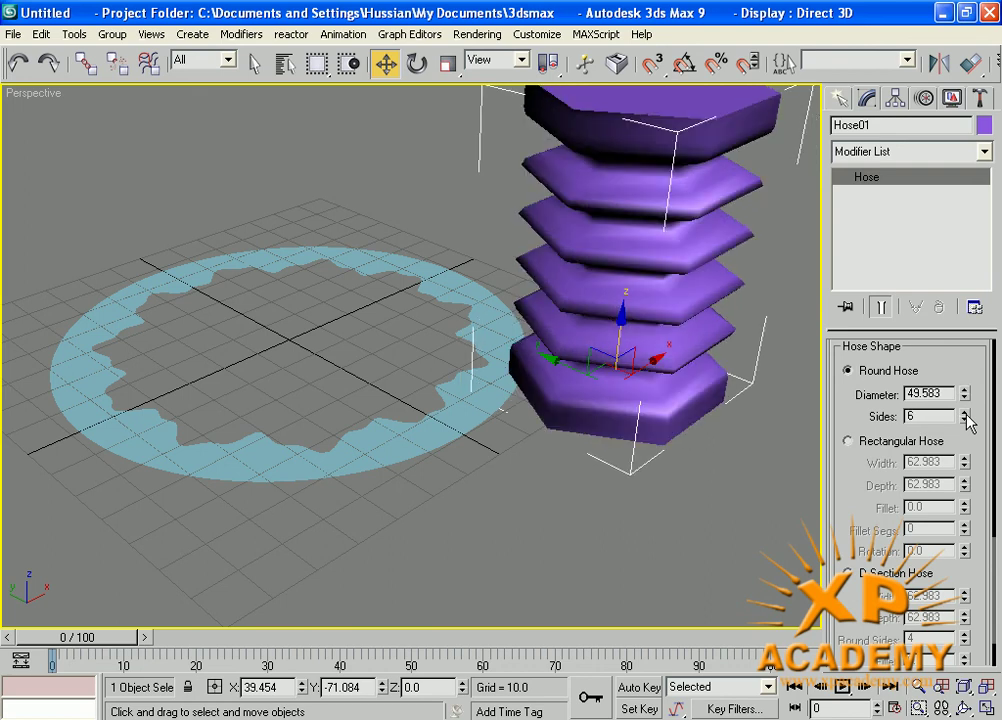
click(965, 414)
click(965, 414)
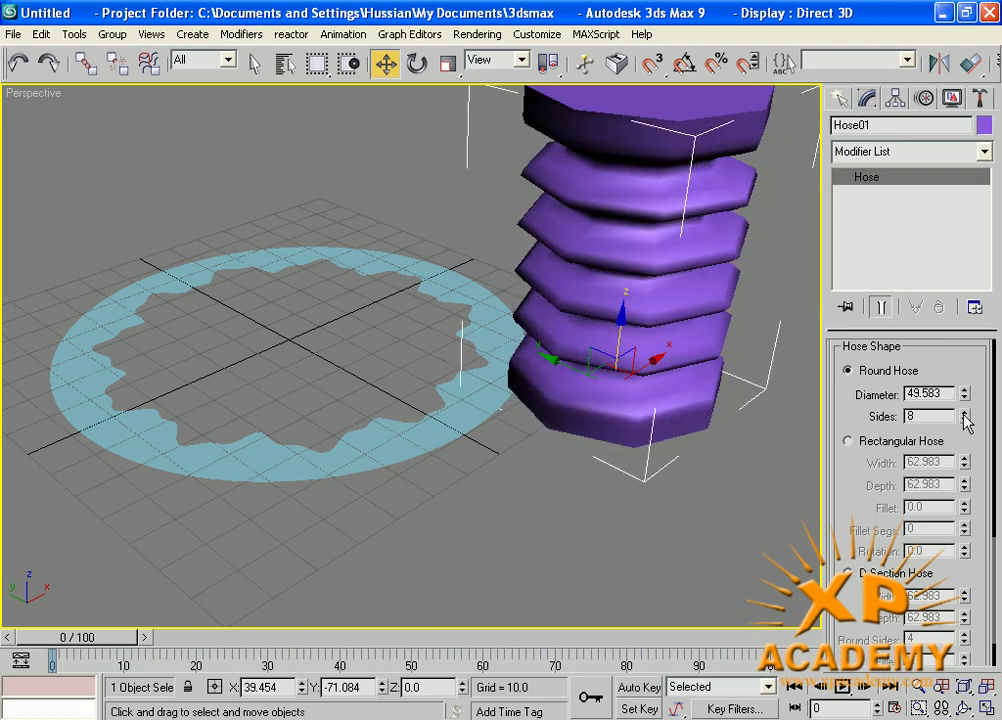
- Create a knot-type Torus Knot with a radius of about 39.6 beside the hose in the perspective view
middle_drag(734, 488, 688, 531)
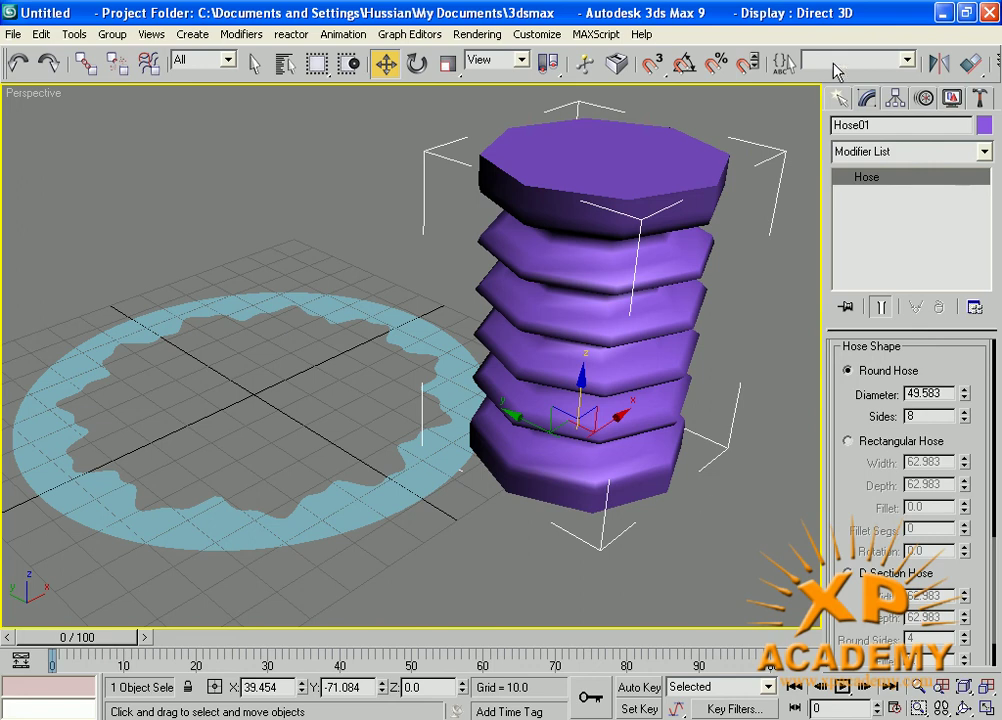
click(838, 97)
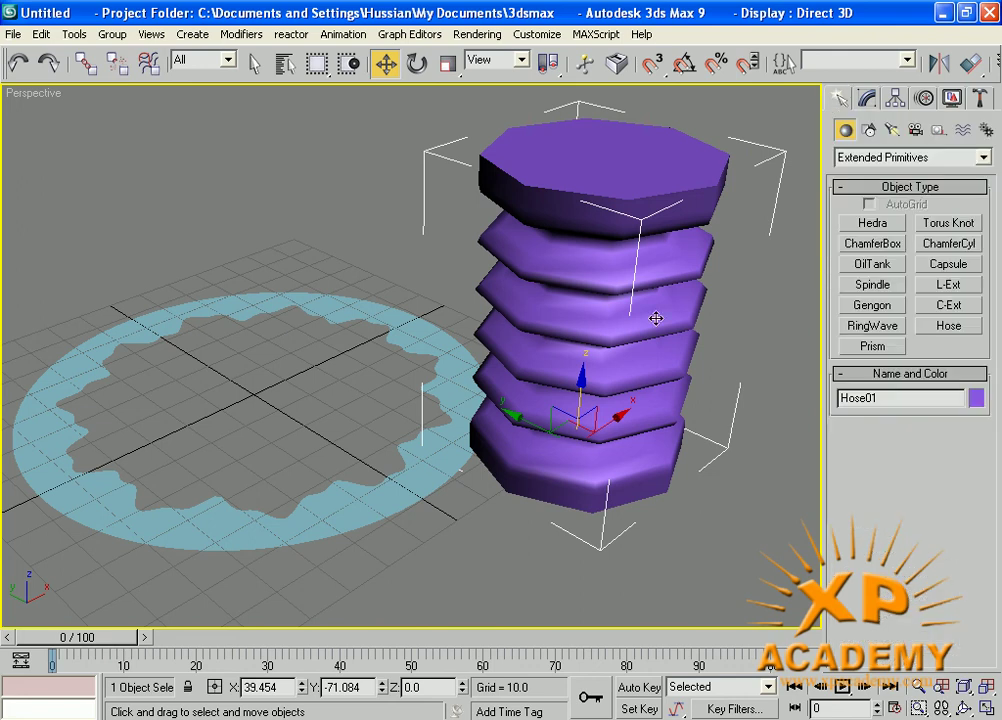
scroll(656, 318, down, 5)
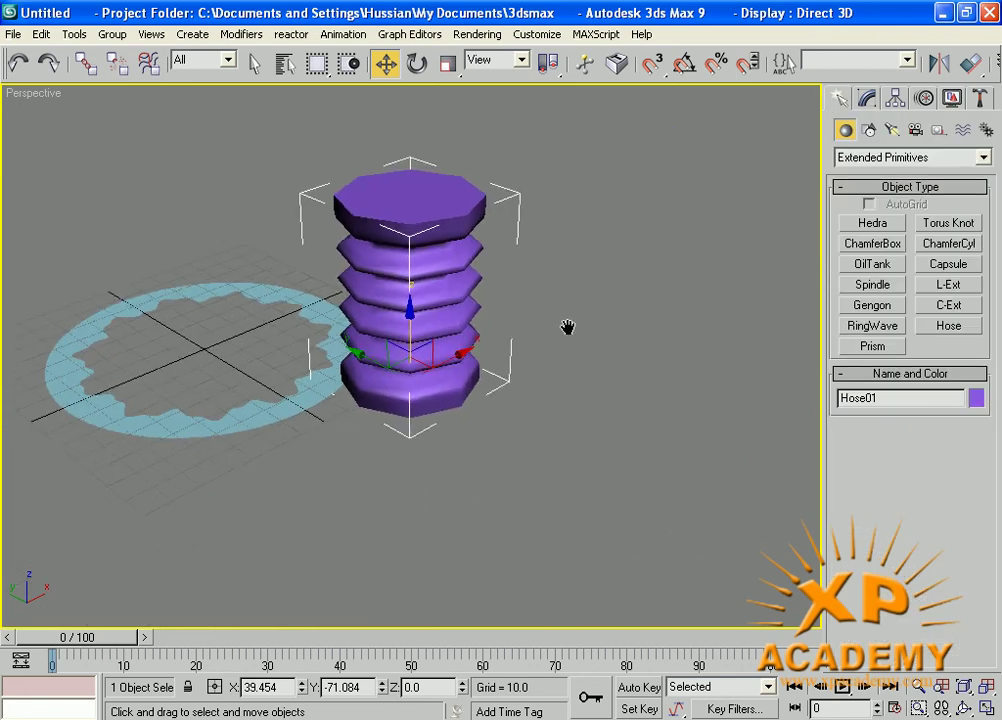
middle_drag(567, 327, 512, 307)
click(949, 223)
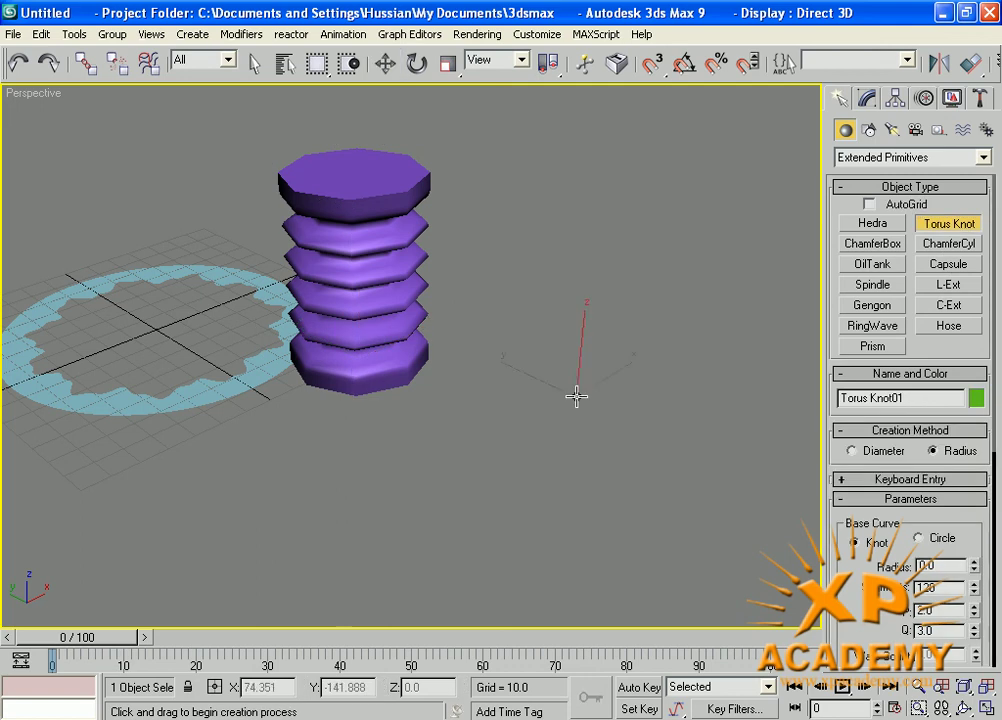
drag(576, 396, 628, 467)
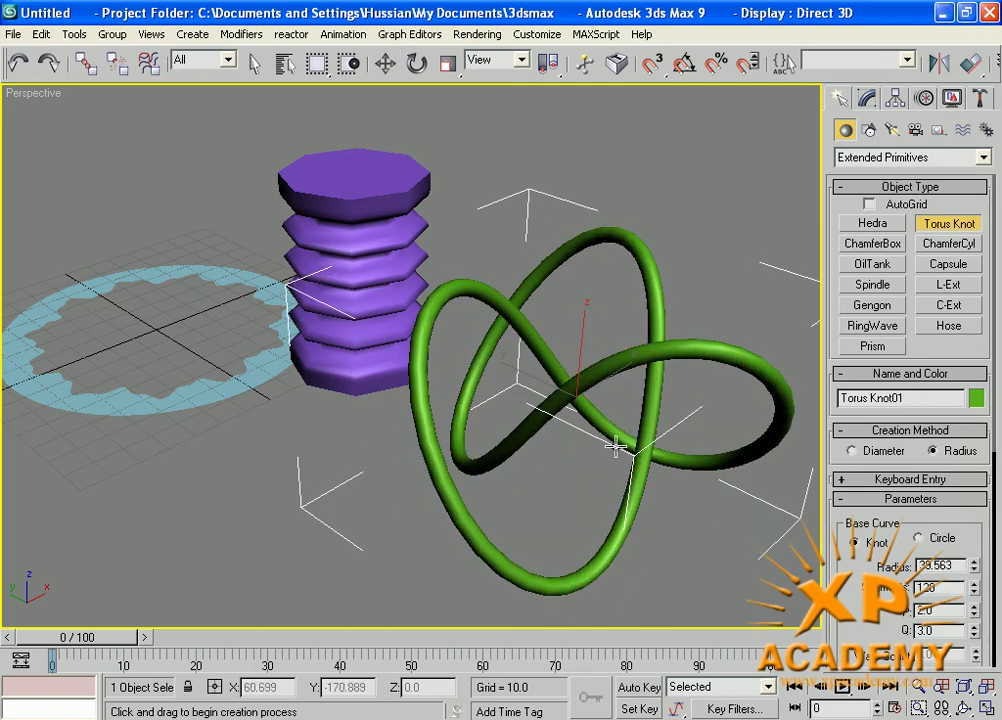
- View the torus knot from another angle and minimize the 3ds Max window to show the desktop
mouse_move(615, 447)
alt+middle_down()
mouse_move(297, 380)
mouse_move(402, 346)
mouse_move(660, 450)
mouse_move(617, 457)
alt+middle_up()
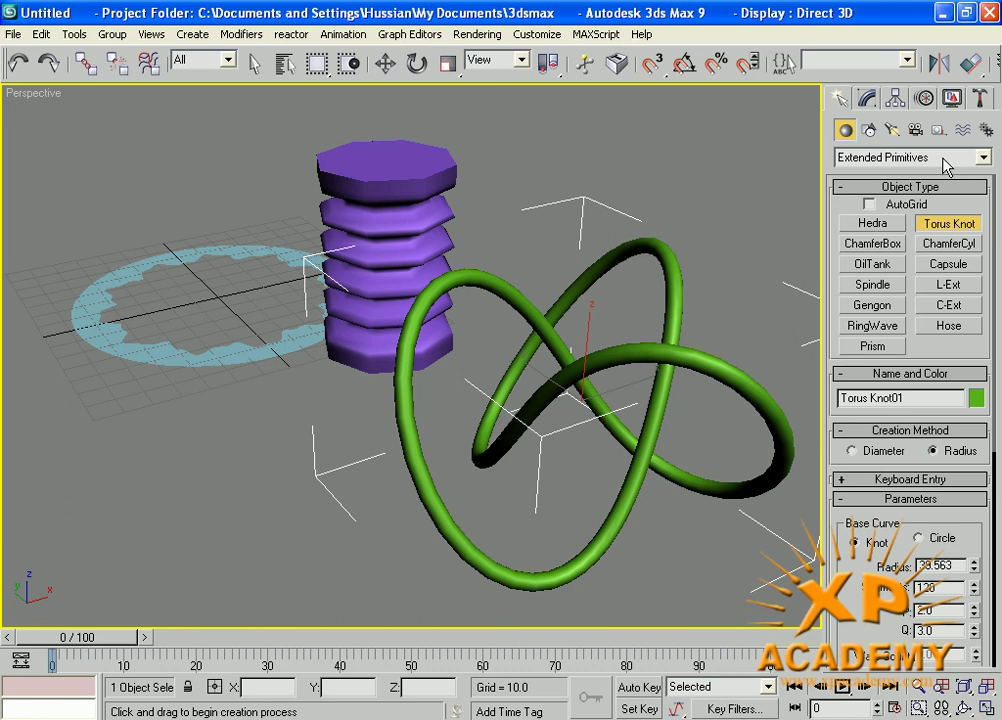
click(941, 12)
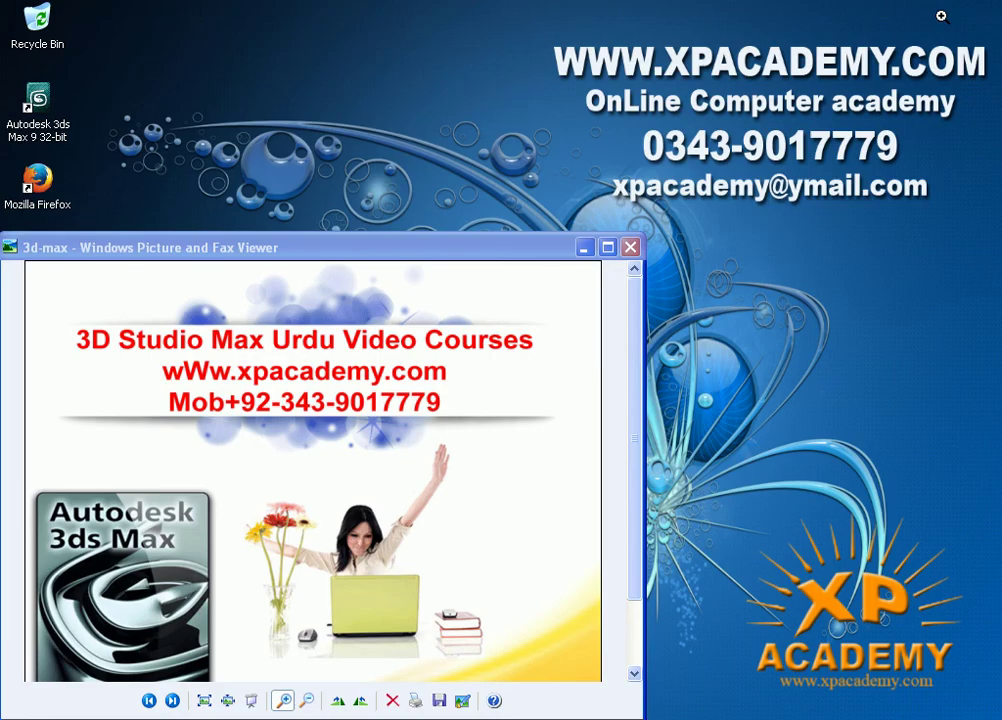